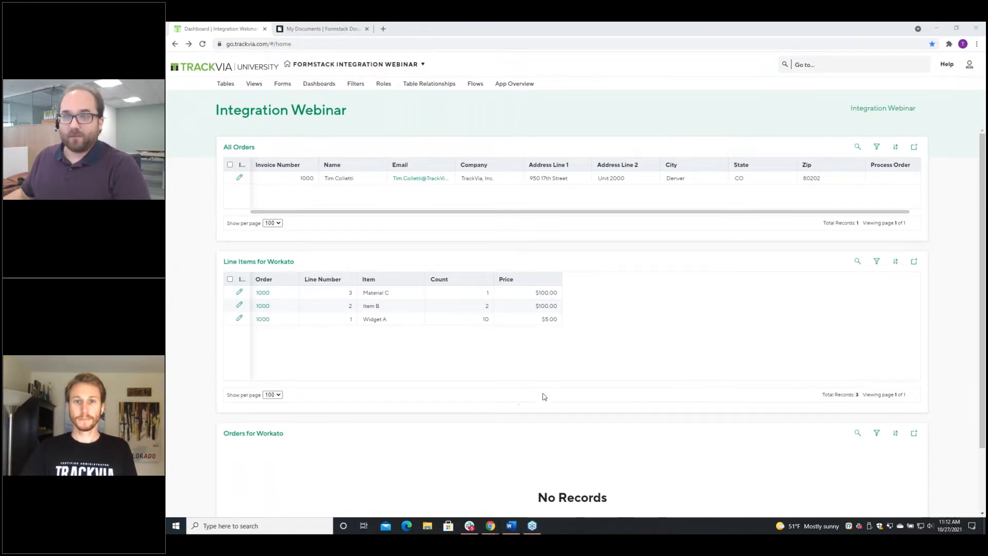
# - Switch to Word and examine the merge fields and the line-item table row tags in Webinar Document
pyautogui.click(511, 530)
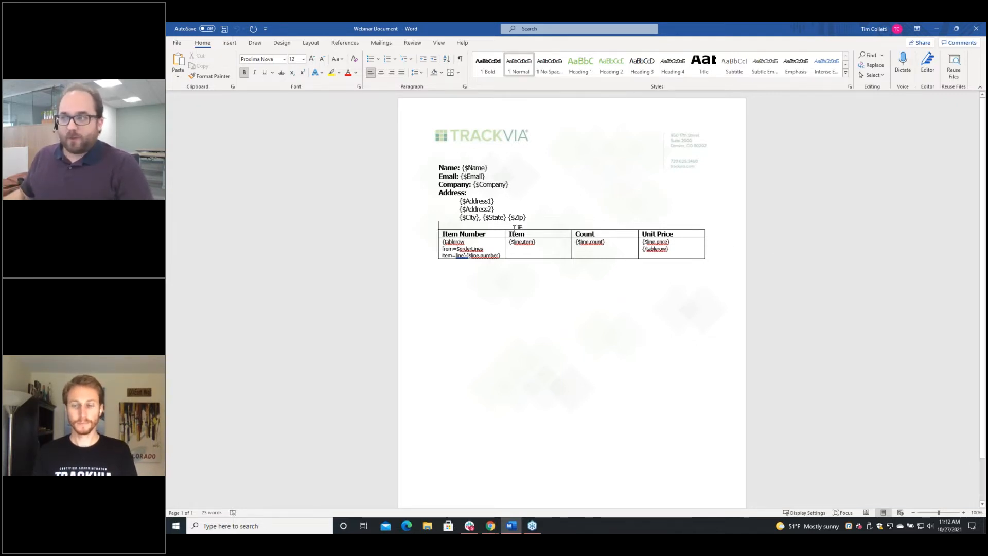
pyautogui.doubleClick(483, 167)
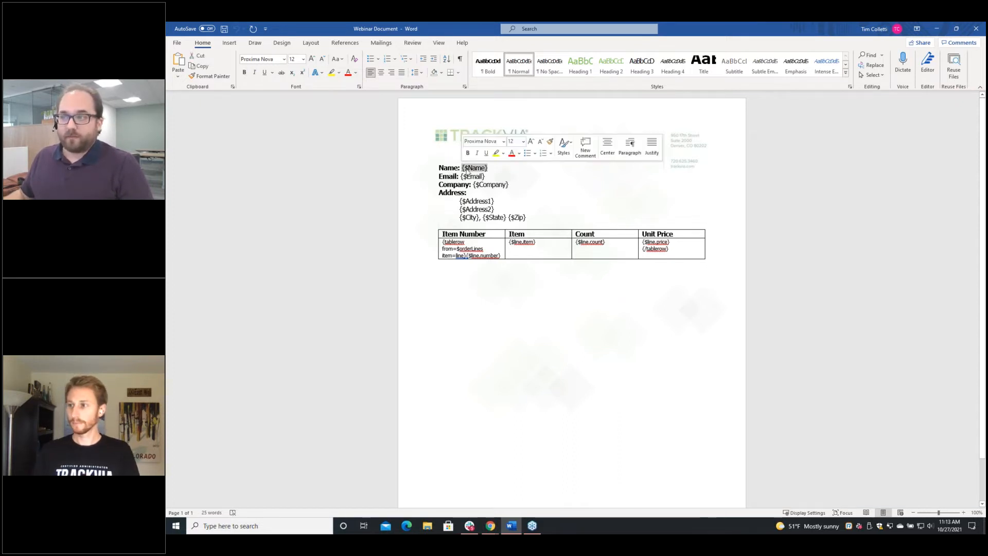
pyautogui.click(542, 210)
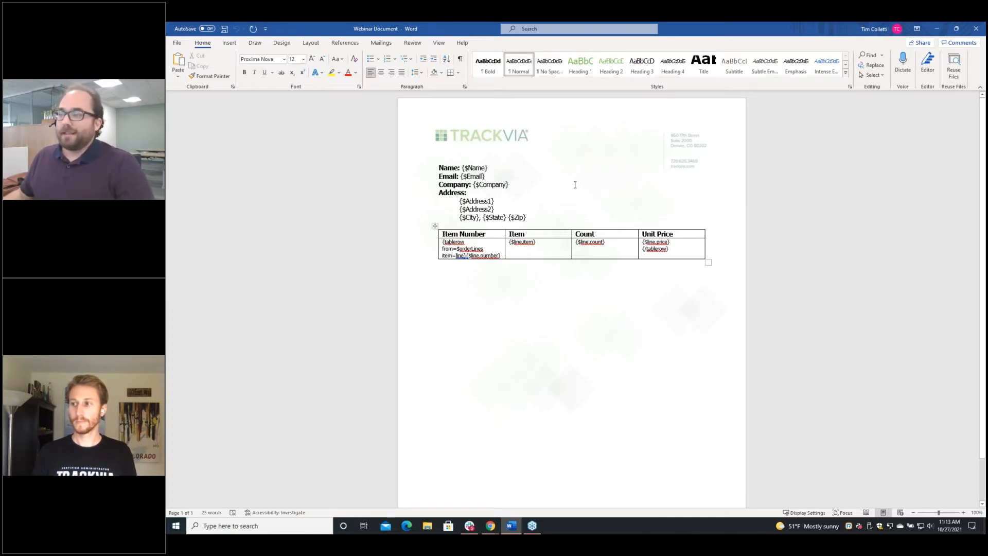
pyautogui.moveTo(528, 217); pyautogui.dragTo(429, 166)
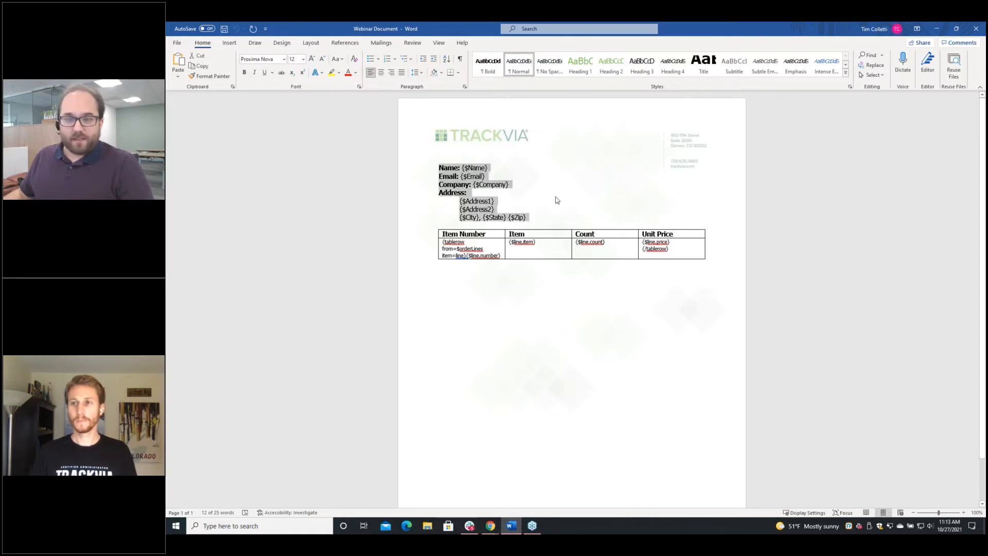
pyautogui.click(599, 212)
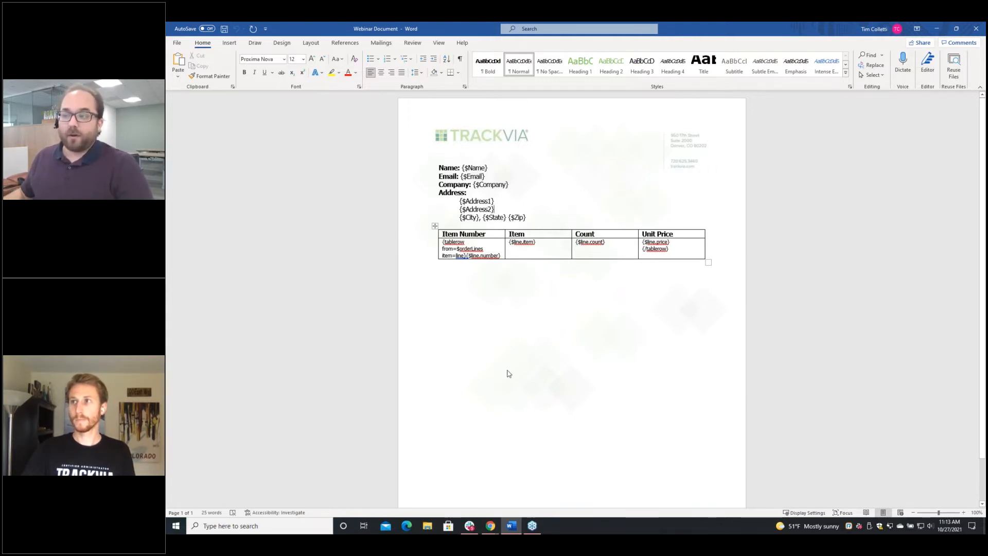
pyautogui.moveTo(444, 242); pyautogui.dragTo(466, 242)
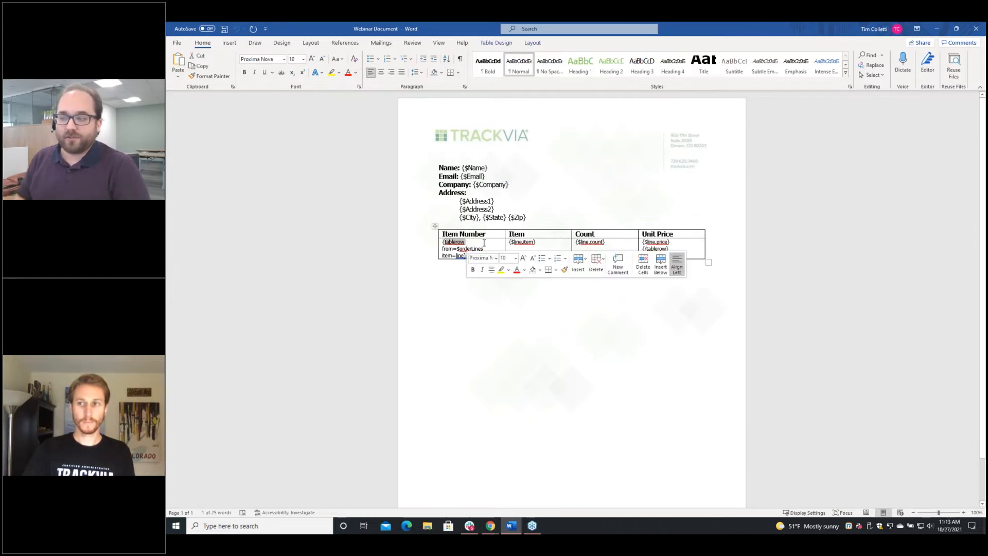
pyautogui.click(560, 300)
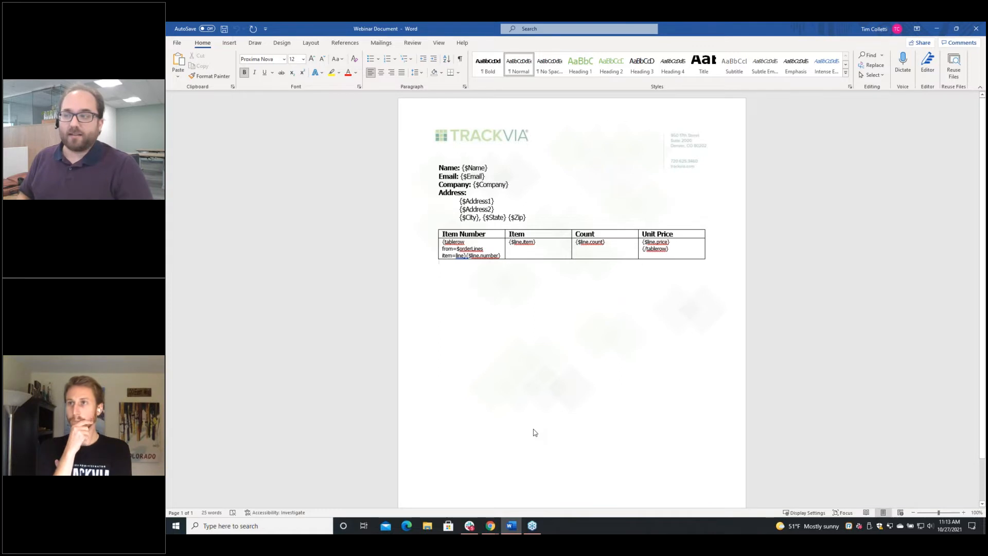
pyautogui.click(515, 254)
pyautogui.click(590, 385)
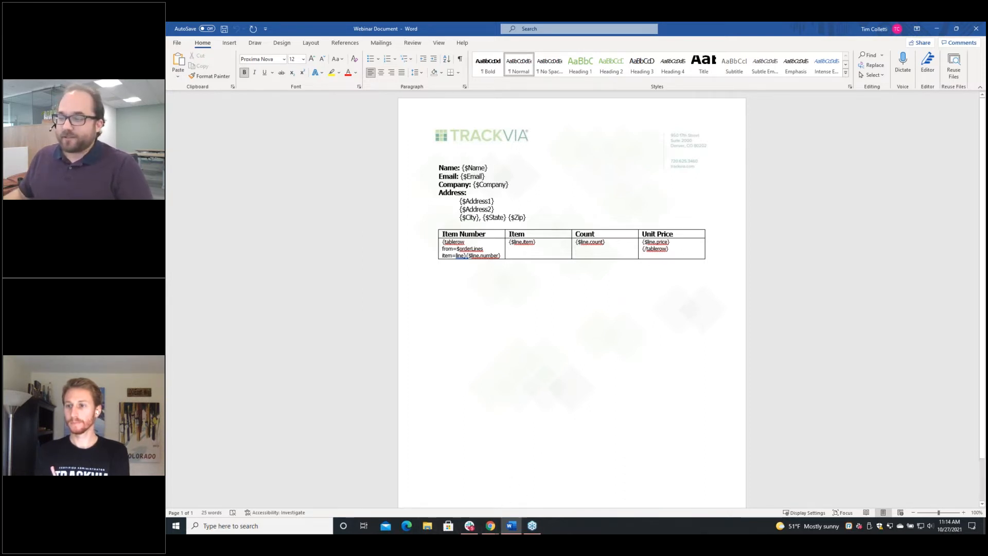
# - Switch to the TrackVia dashboard in Chrome and examine the All Orders and Line Items for Workato records, including the Process Order field
pyautogui.click(490, 526)
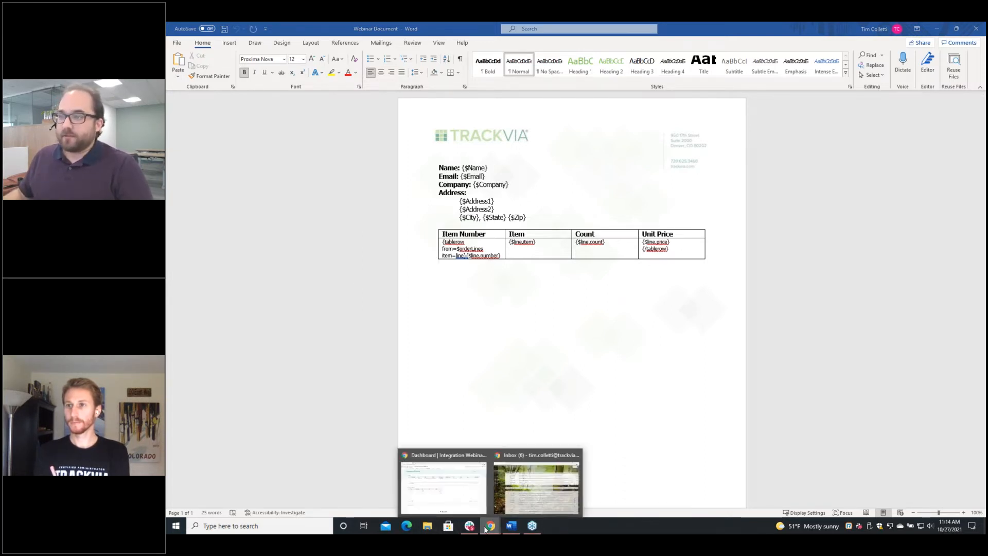
pyautogui.click(430, 480)
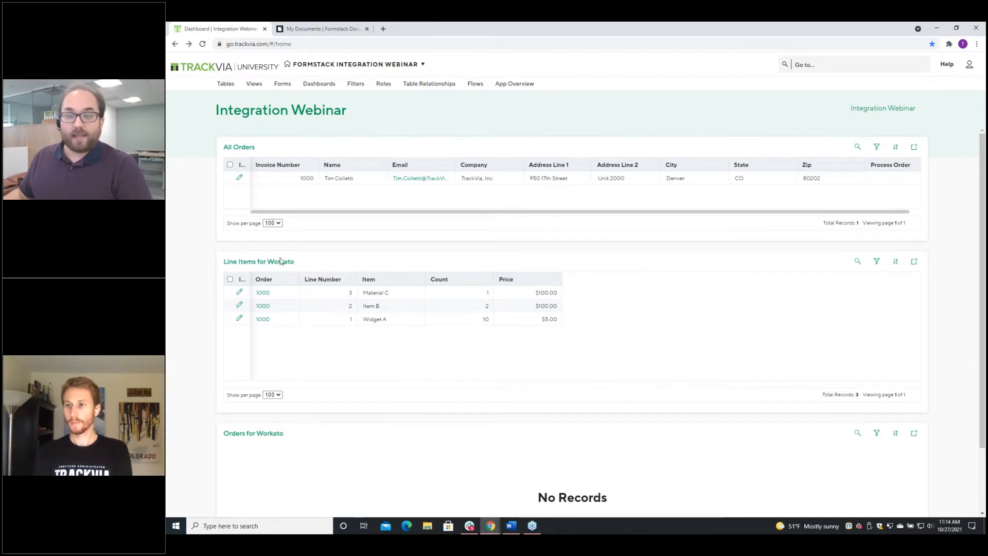
pyautogui.scroll(-1, 247, 437)
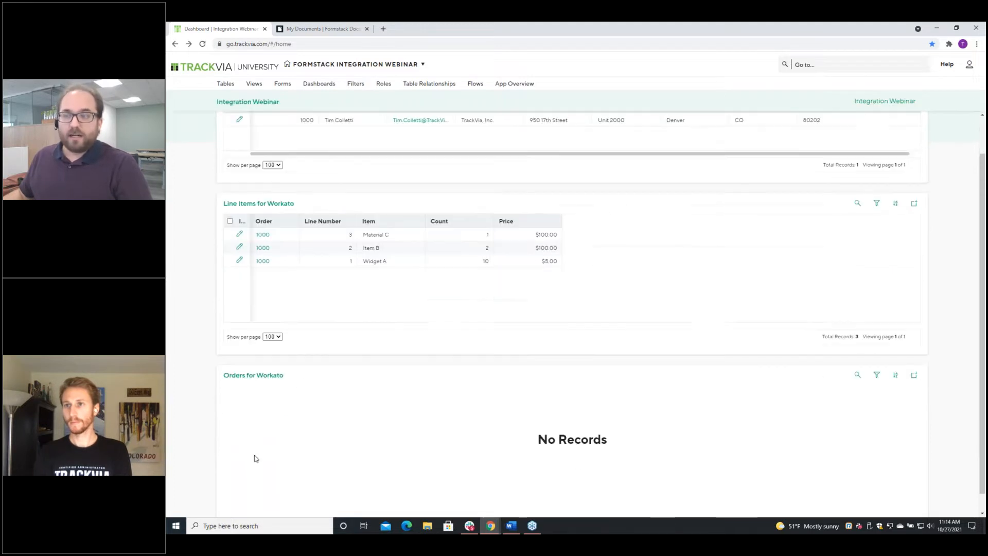
pyautogui.scroll(1, 242, 446)
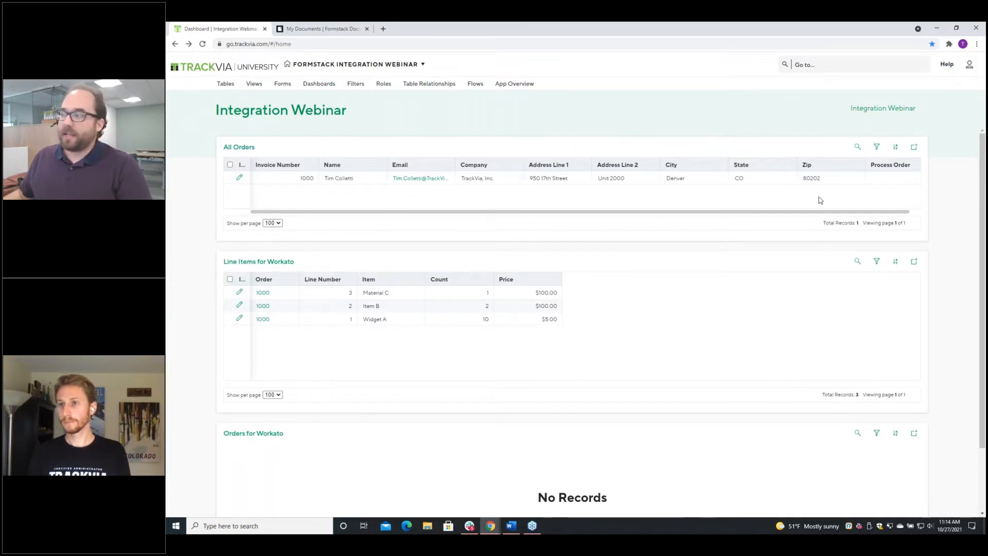
pyautogui.moveTo(818, 214); pyautogui.dragTo(903, 212)
pyautogui.click(869, 193)
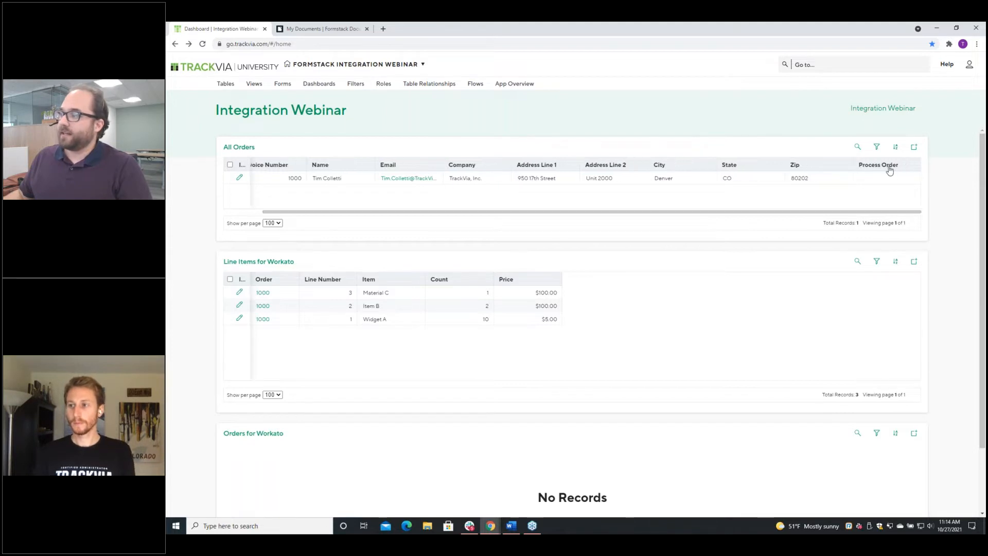
pyautogui.click(914, 180)
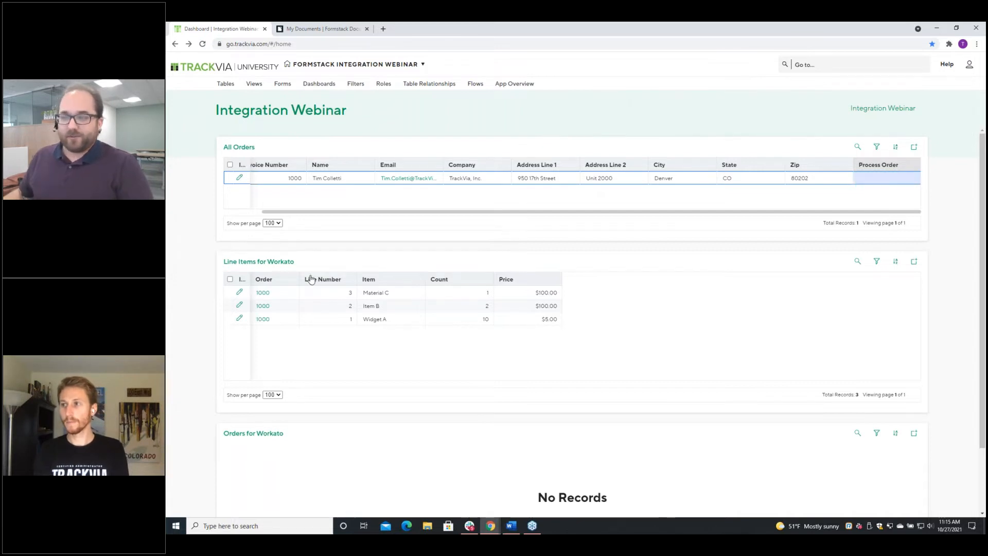
pyautogui.click(321, 294)
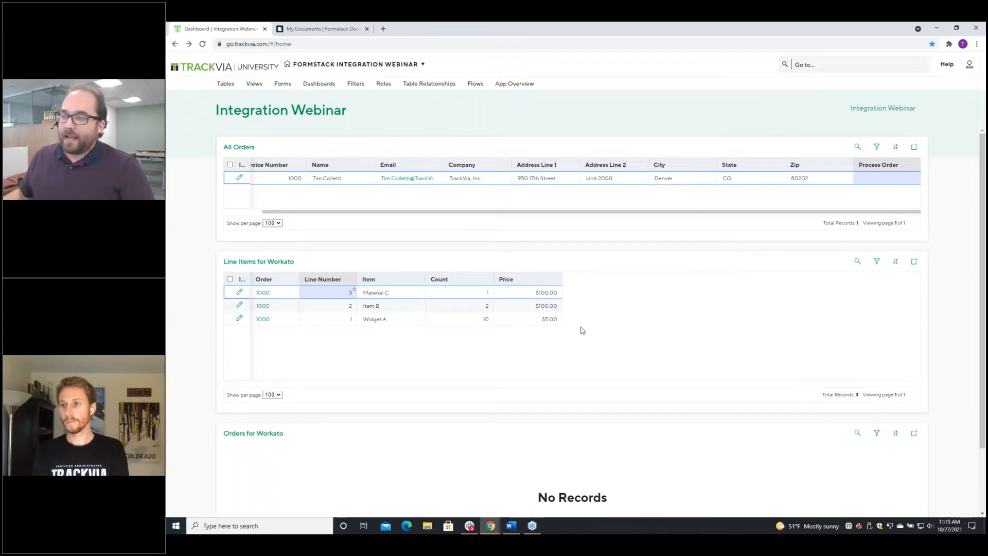
# - Open the Orders for Workato view, inspect its current filter's condition, and return to the dashboard
pyautogui.scroll(-2, 580, 328)
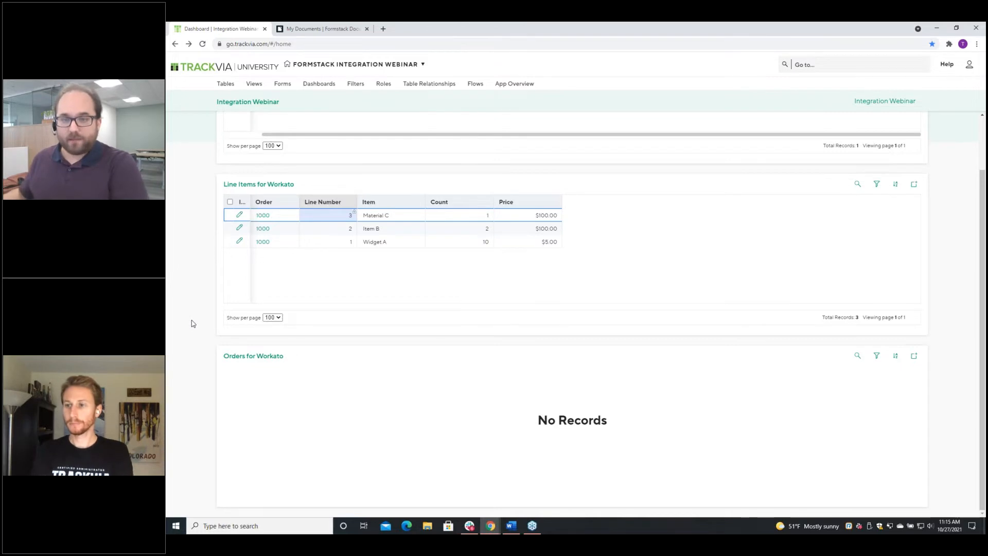
pyautogui.click(239, 358)
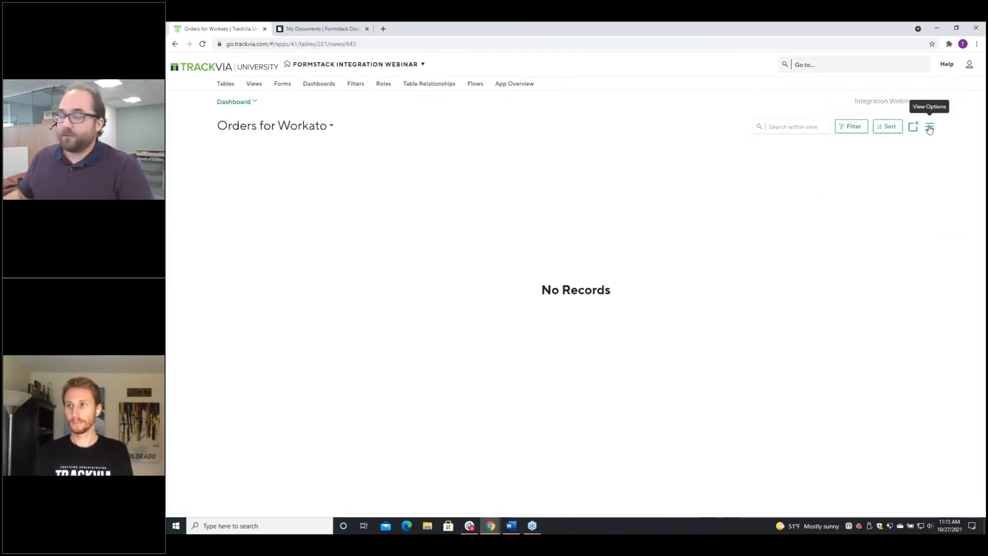
pyautogui.click(930, 128)
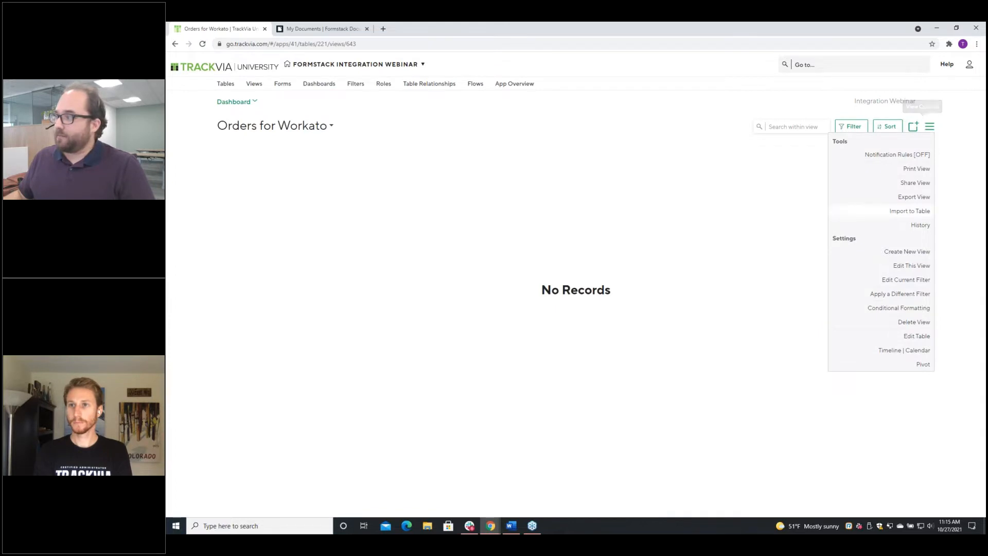
pyautogui.click(911, 283)
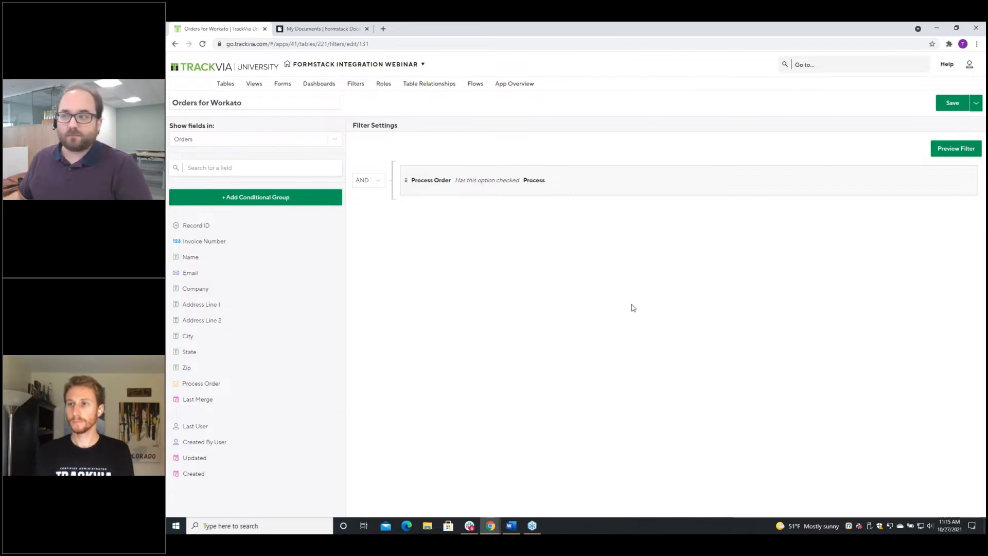
pyautogui.click(176, 47)
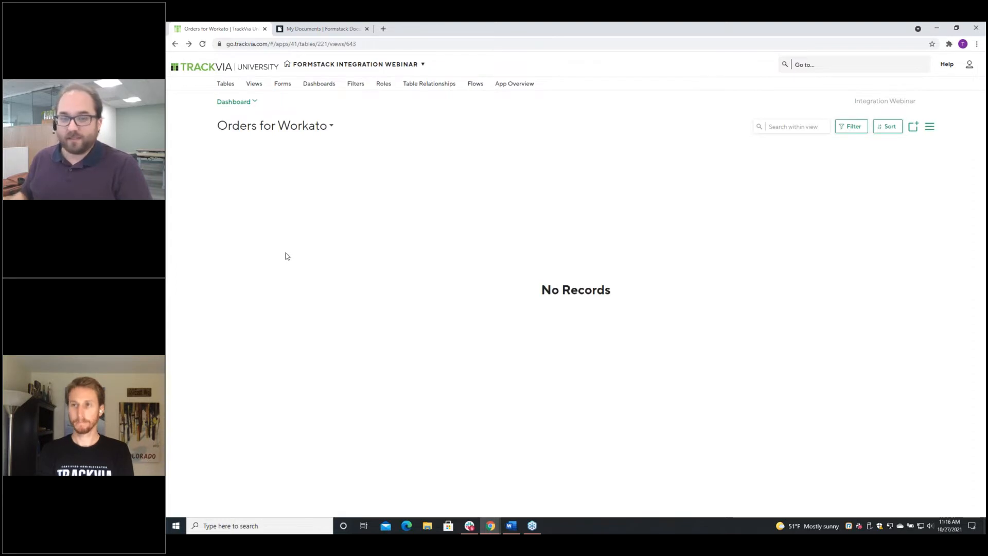
pyautogui.click(175, 44)
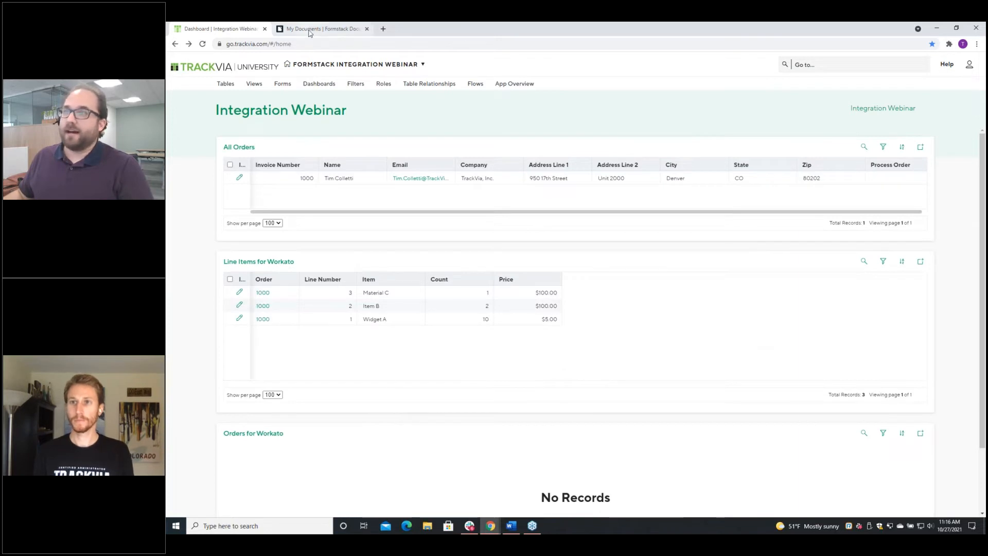
# - Switch to Formstack Documents and start a new document named Webinar Invoice in the Merge Webinar folder
pyautogui.click(310, 31)
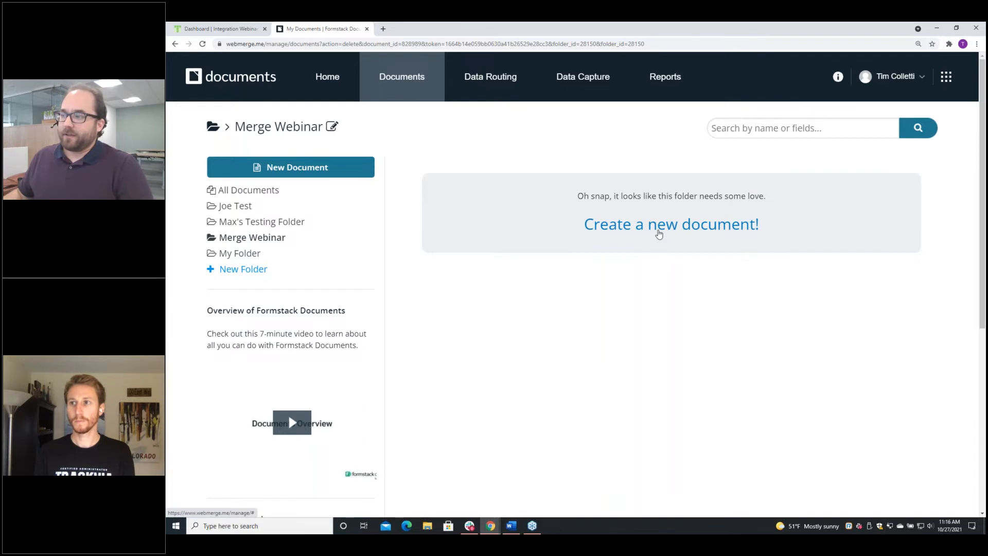
pyautogui.click(658, 234)
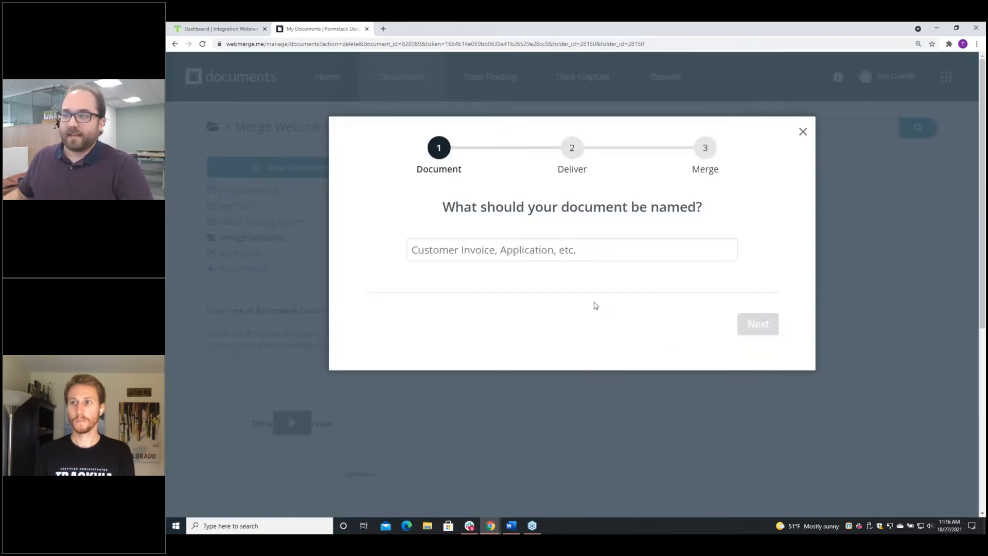
pyautogui.click(609, 246)
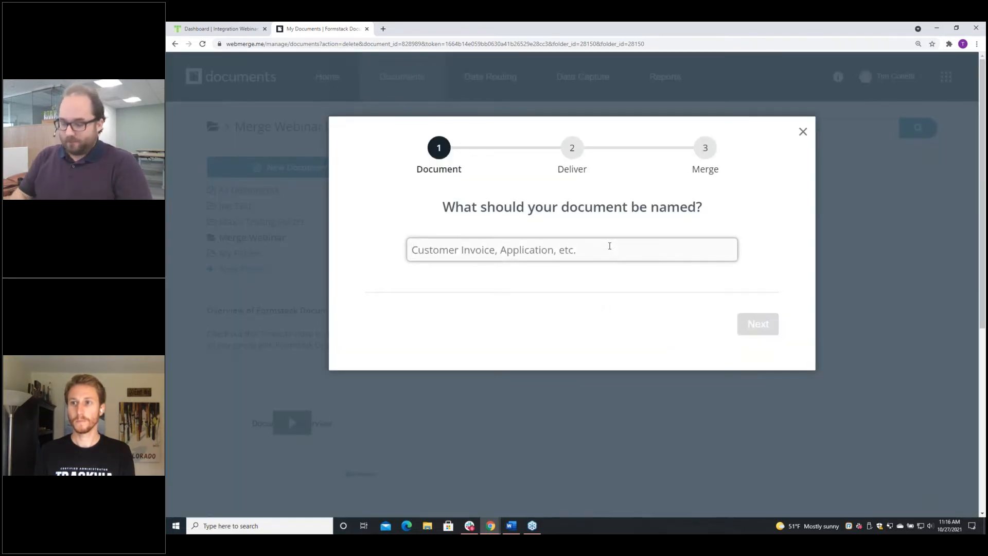
pyautogui.write('Webinar Invoice')
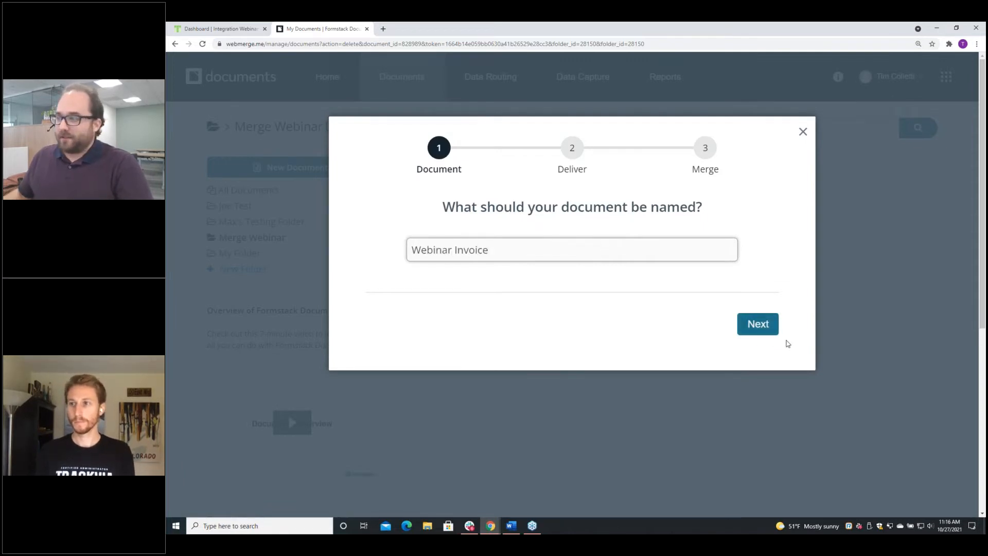
pyautogui.click(761, 331)
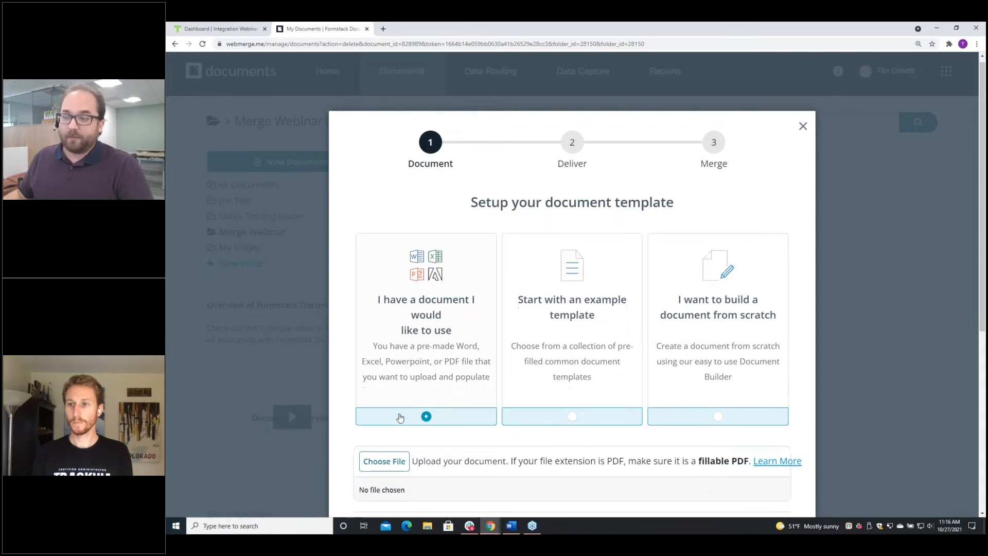
# - Upload Webinar Document.docx as the existing document to use for the template
pyautogui.scroll(-2, 400, 415)
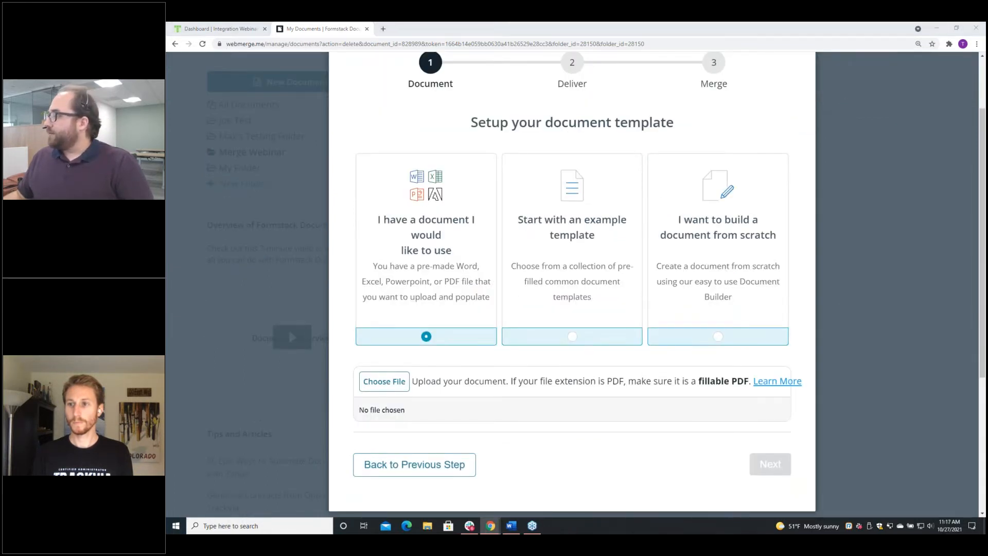
pyautogui.press('Return')
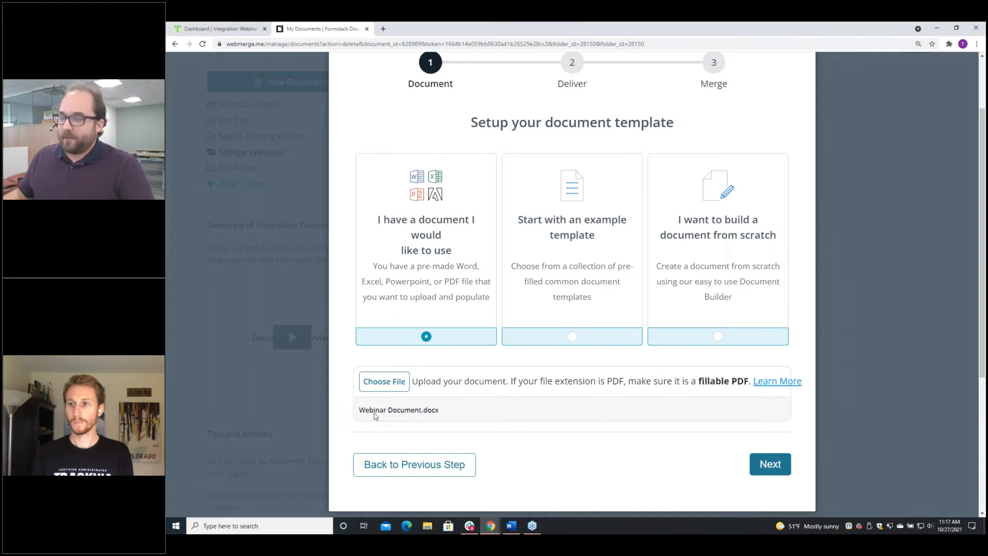
pyautogui.click(772, 465)
# - Have the documents sent to the account's email address, integrate with an external service as data source, and finish the setup
pyautogui.click(445, 253)
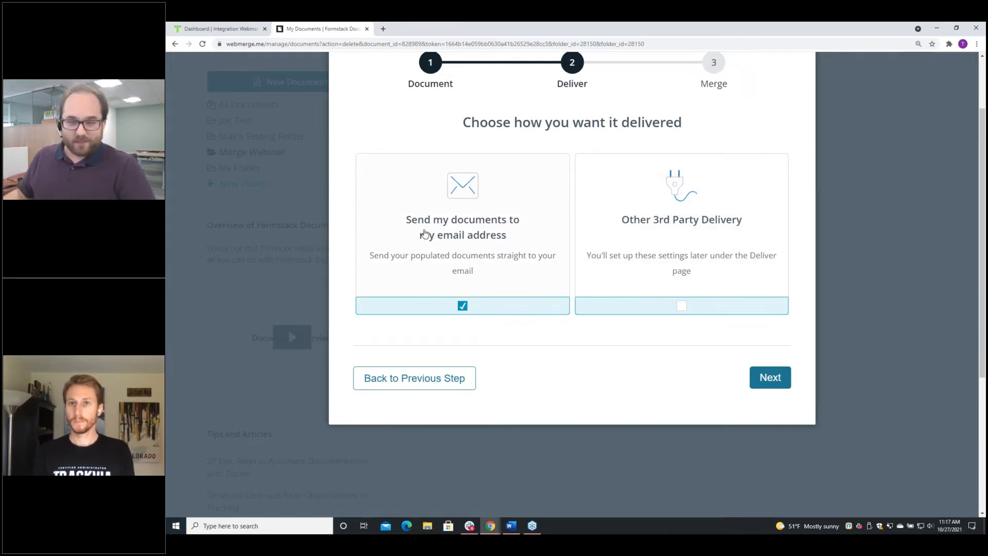
pyautogui.click(770, 379)
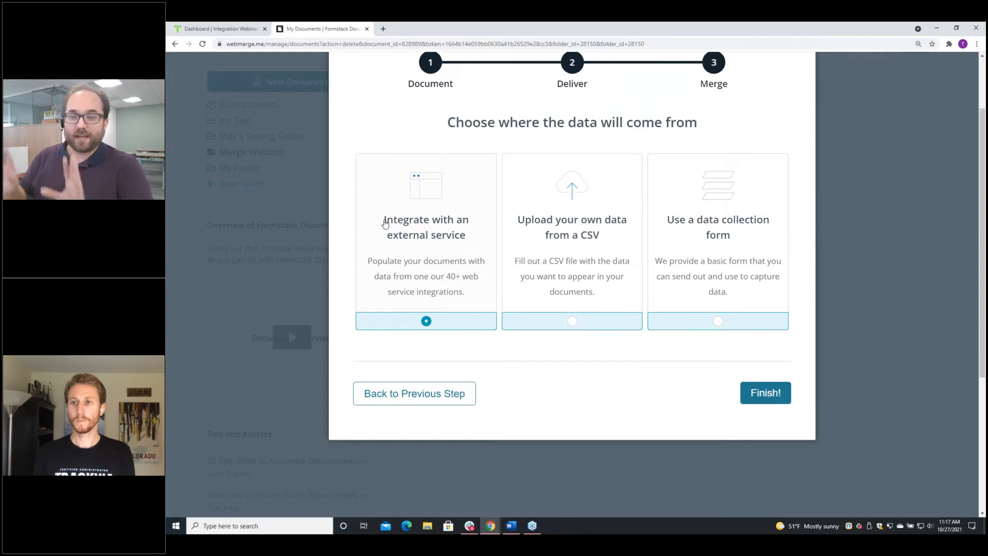
pyautogui.click(765, 394)
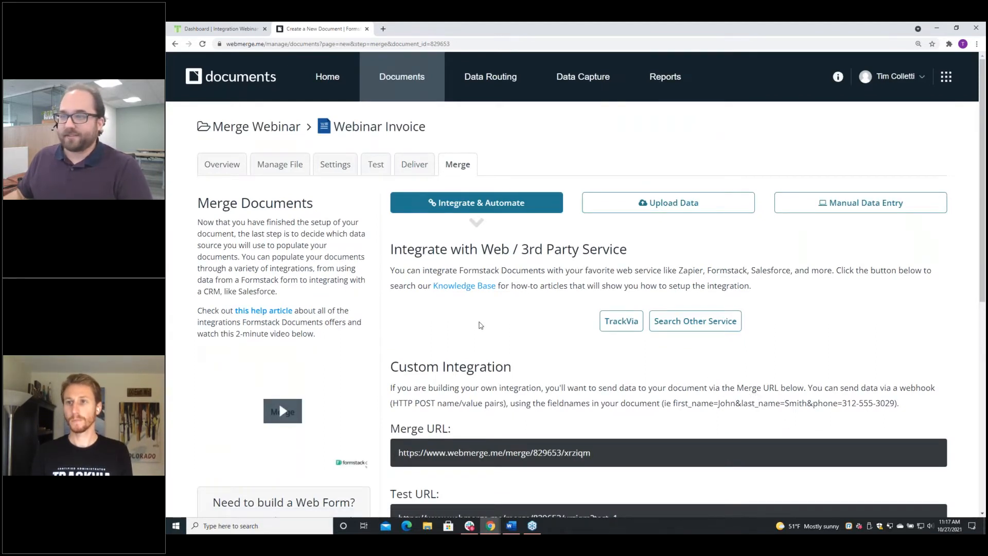
# - Review the Webinar Invoice overview and its uploaded file, view the template in the Office Online editor, and close the editor
pyautogui.click(227, 172)
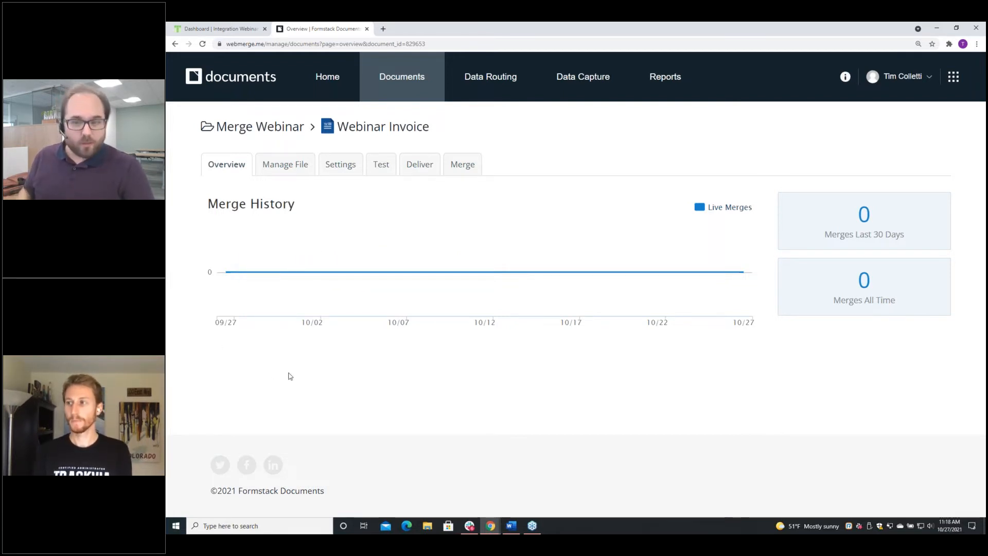
pyautogui.click(286, 166)
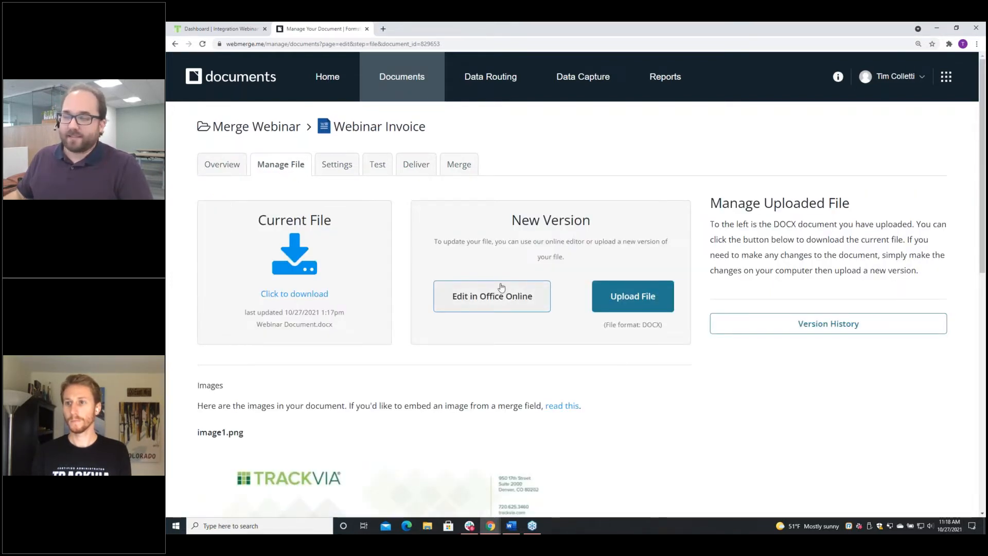
pyautogui.click(486, 302)
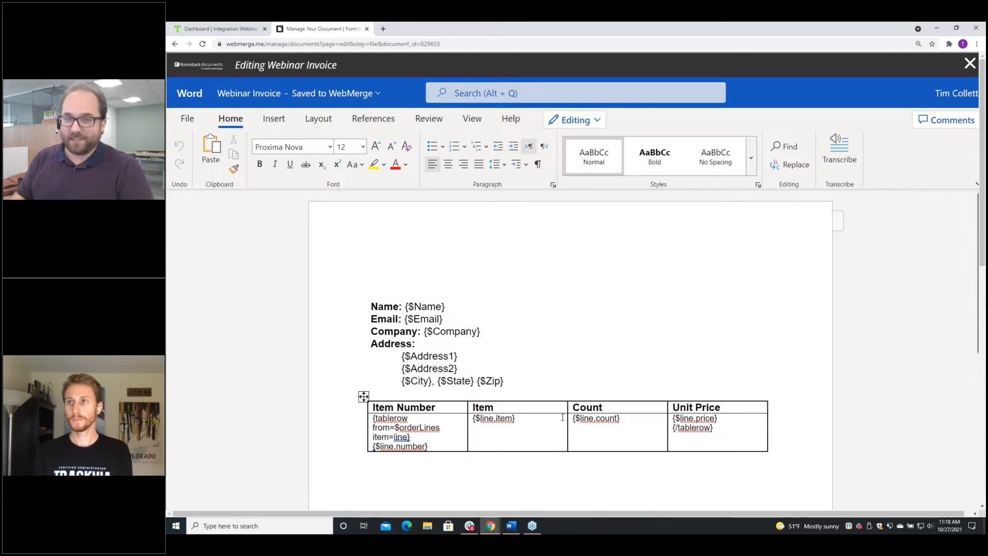
pyautogui.click(969, 64)
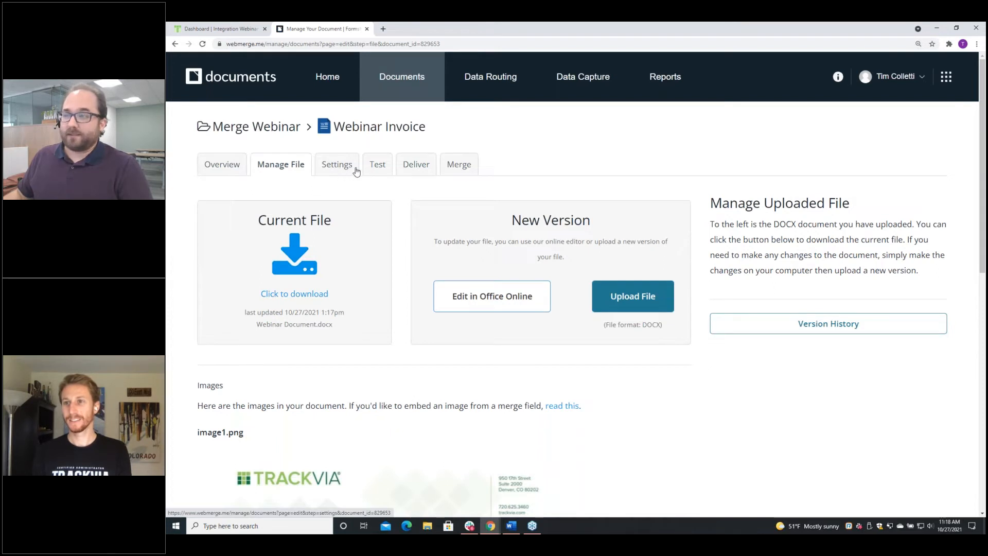
# - Set the Webinar Invoice document's output format to PDF in its settings
pyautogui.click(333, 169)
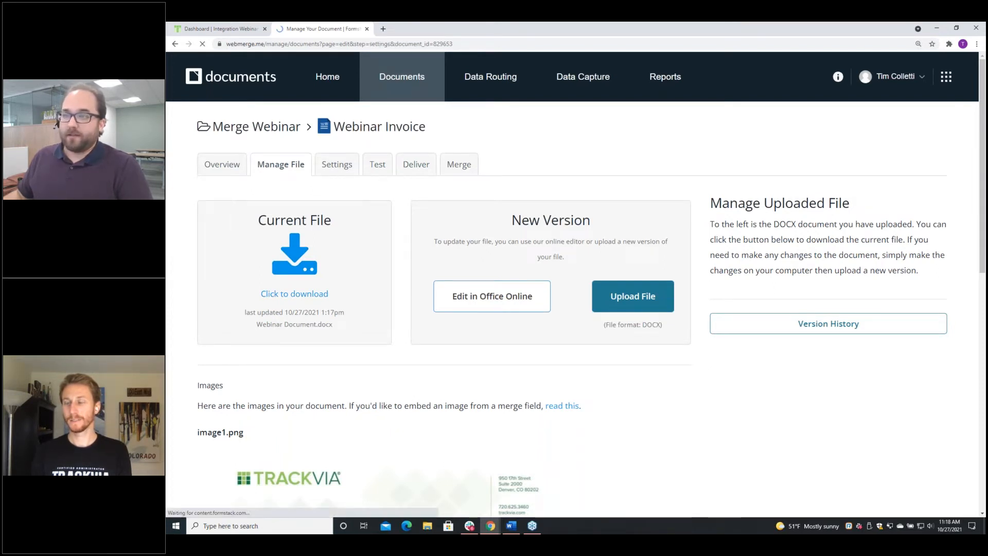
pyautogui.scroll(-1, 274, 312)
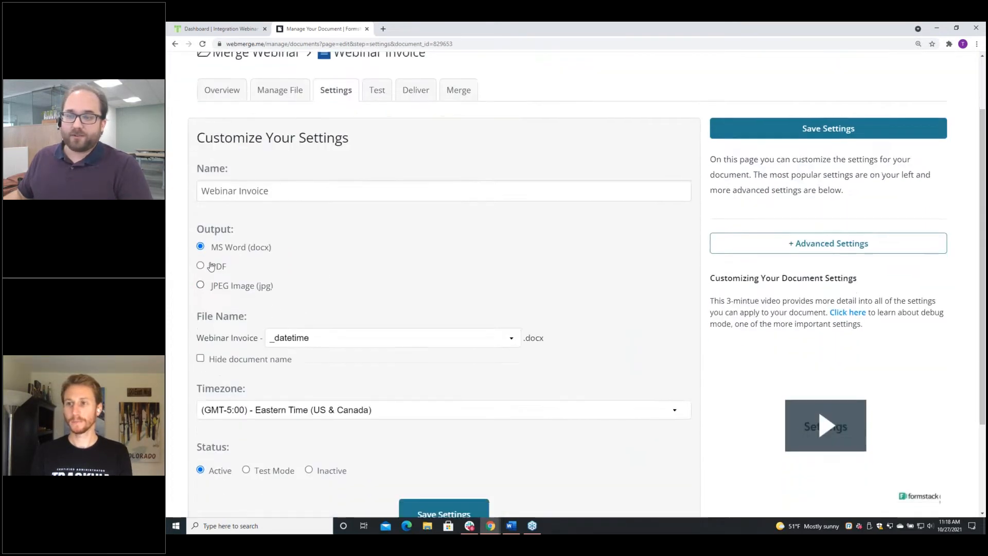
pyautogui.click(200, 299)
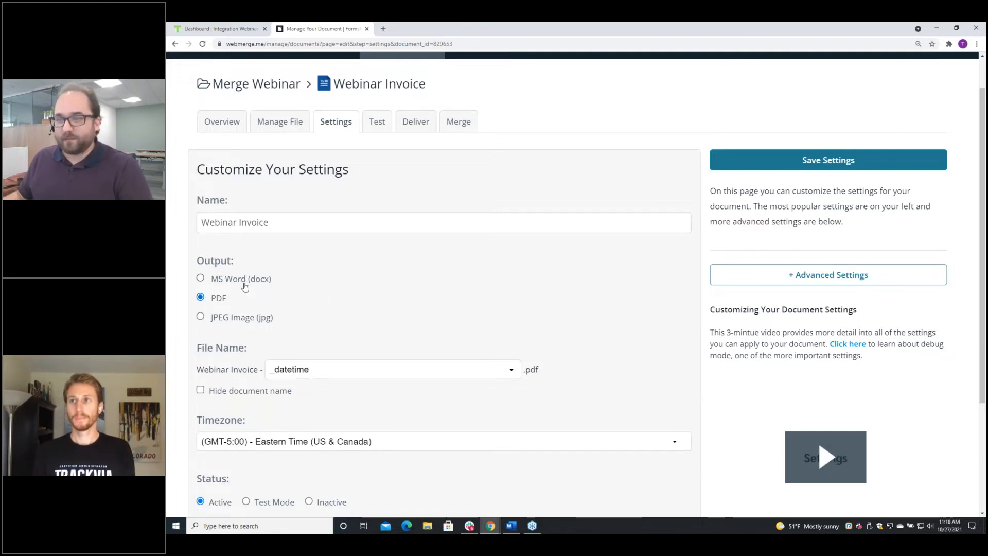
pyautogui.scroll(-3, 589, 305)
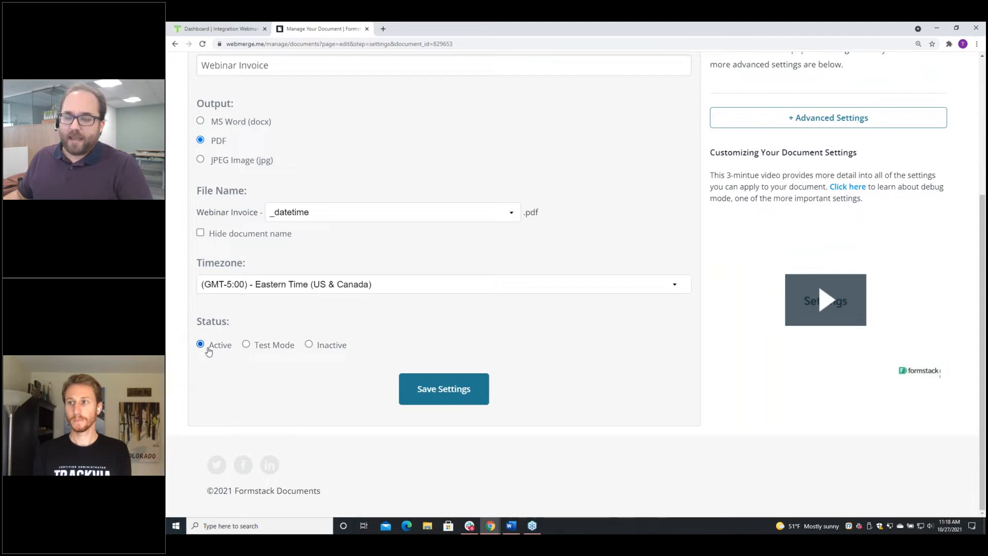
# - Try the Test Mode status with merge data saved for debugging, and set the status back to Active
pyautogui.click(269, 348)
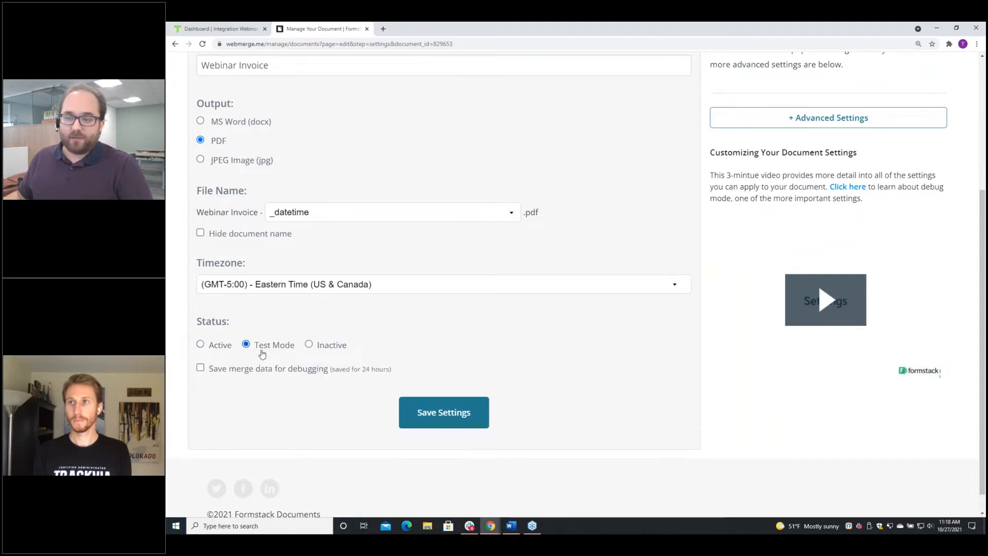
pyautogui.click(201, 368)
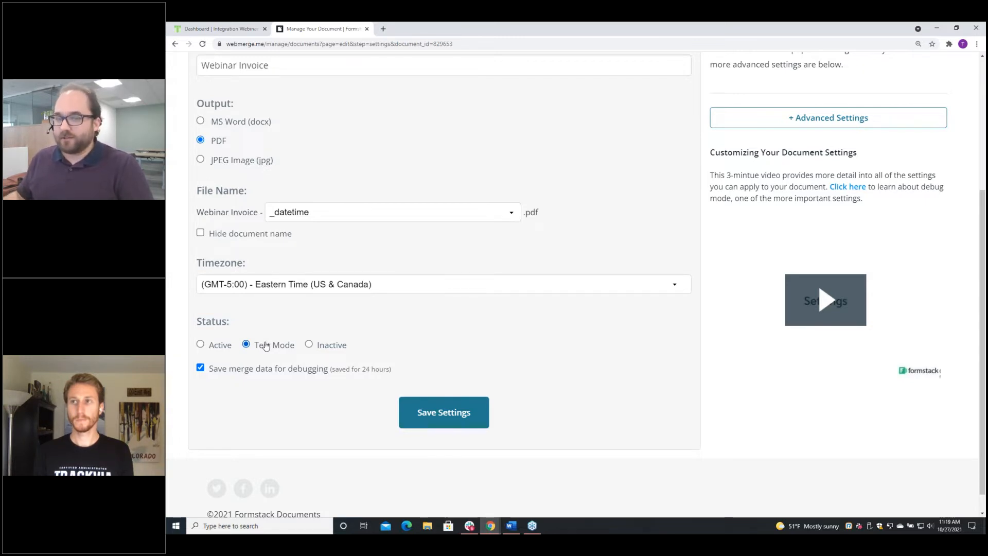
pyautogui.click(213, 345)
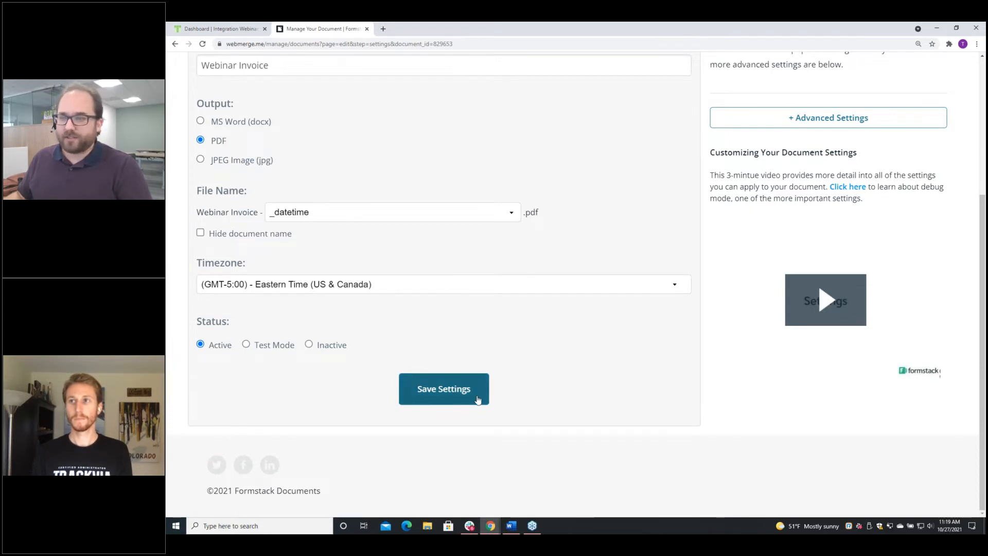
# - Save the document settings and return to the Webinar Invoice overview
pyautogui.scroll(2, 479, 400)
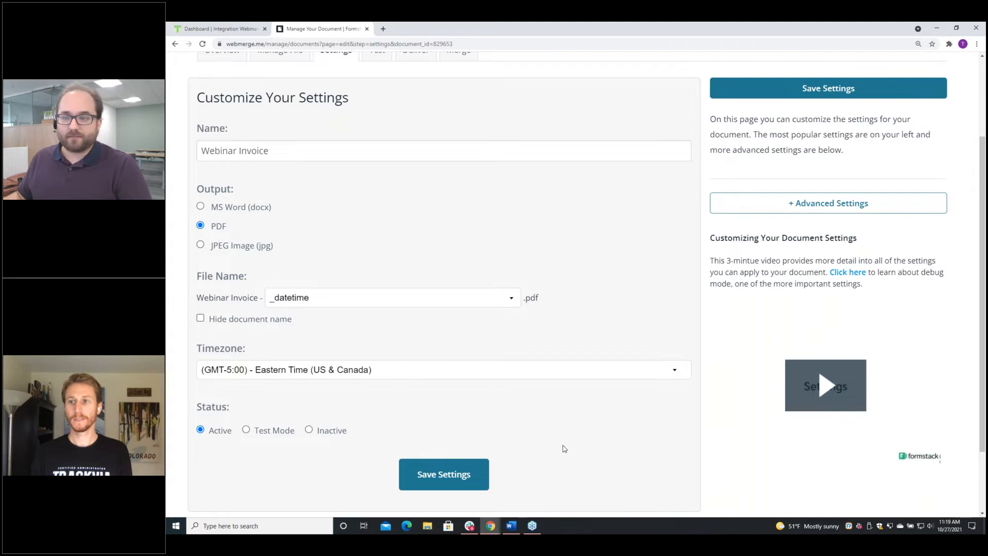
pyautogui.scroll(-2, 565, 448)
pyautogui.click(424, 388)
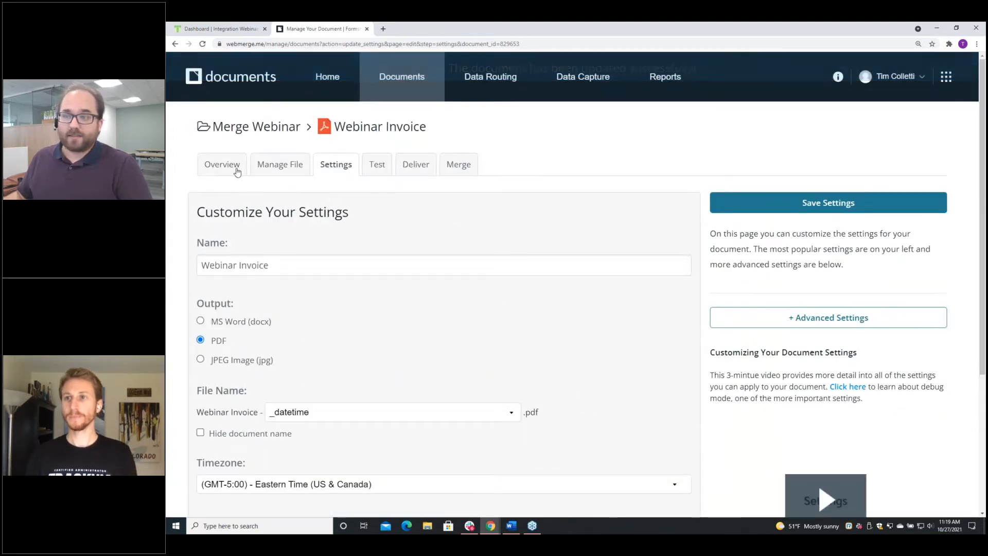
pyautogui.click(211, 168)
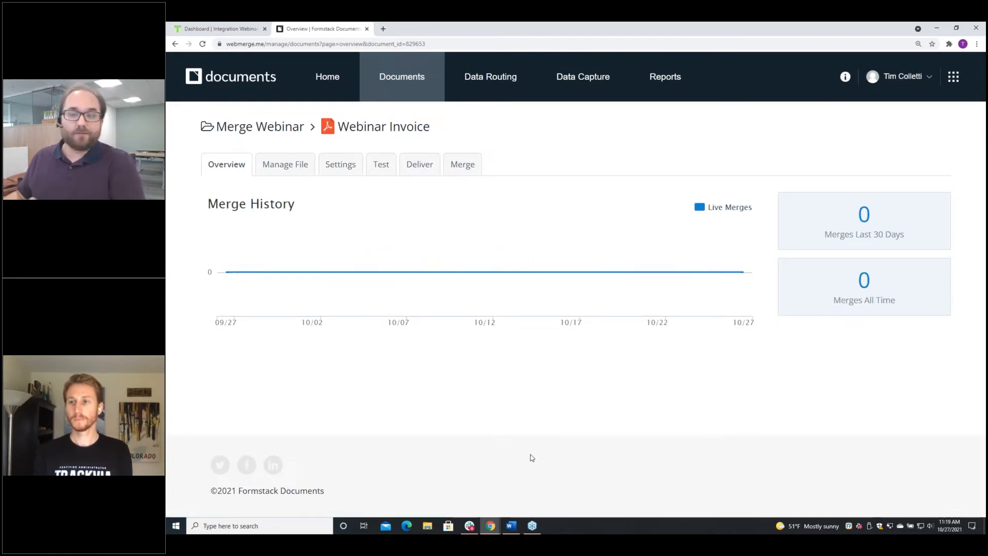
# - Switch to TrackVia, go to TrackVia Integrations, and show the active recipes
pyautogui.click(194, 27)
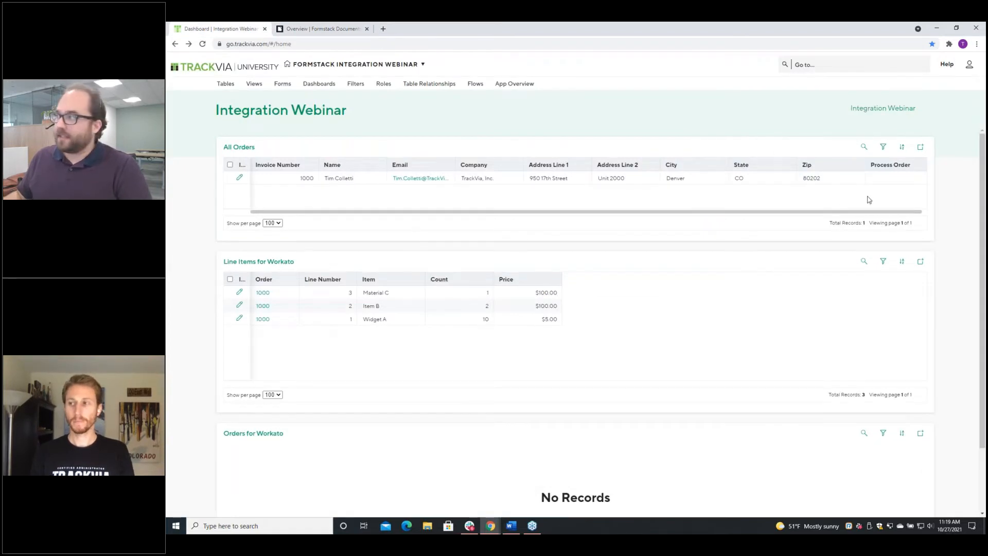
pyautogui.click(970, 64)
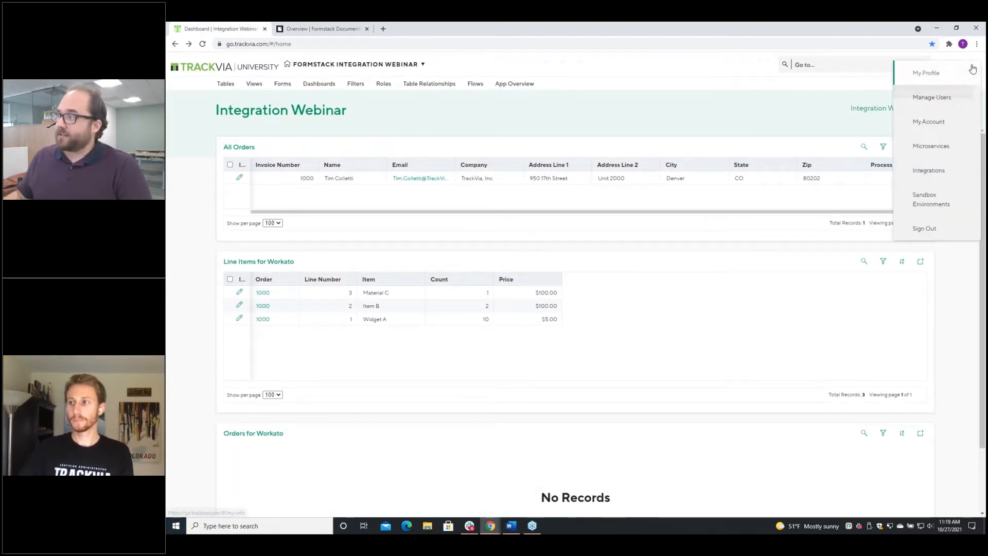
pyautogui.click(932, 177)
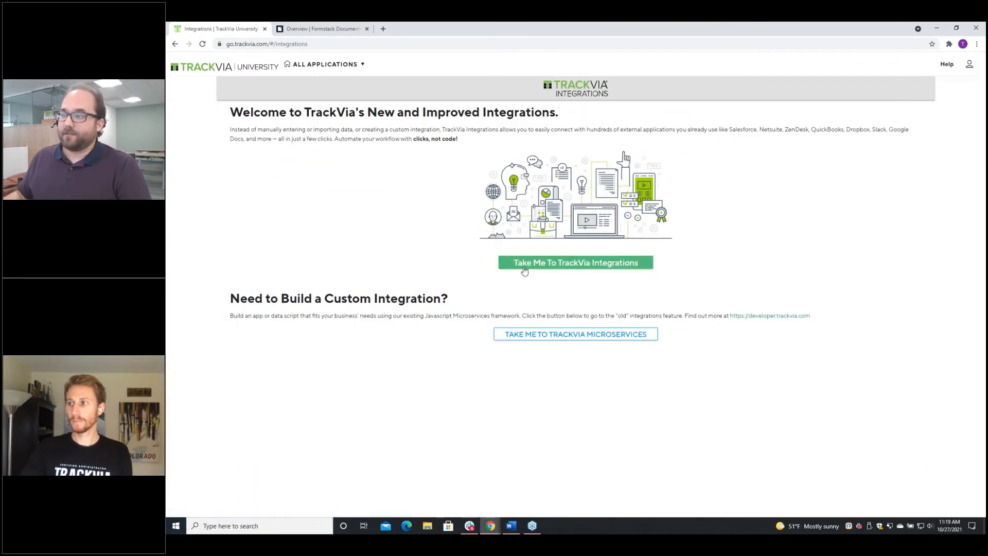
pyautogui.click(568, 262)
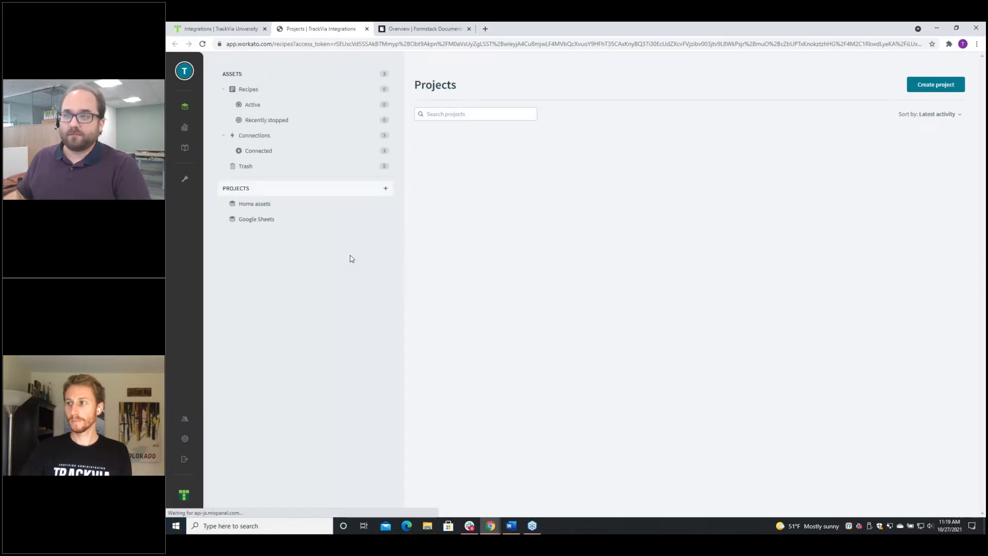
pyautogui.click(255, 105)
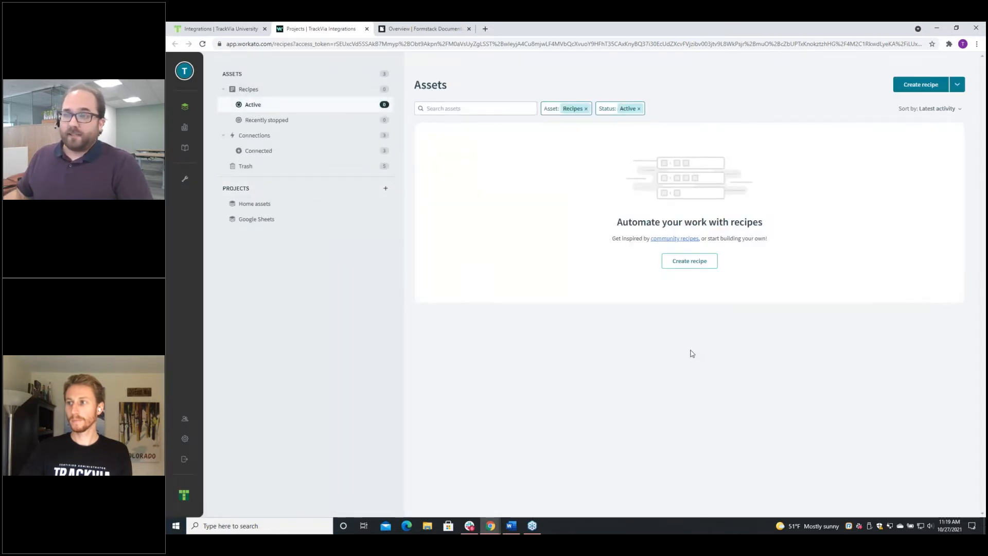
# - Create a recipe named Integration Webinar in Home assets that is triggered from an app, and start building it
pyautogui.click(685, 261)
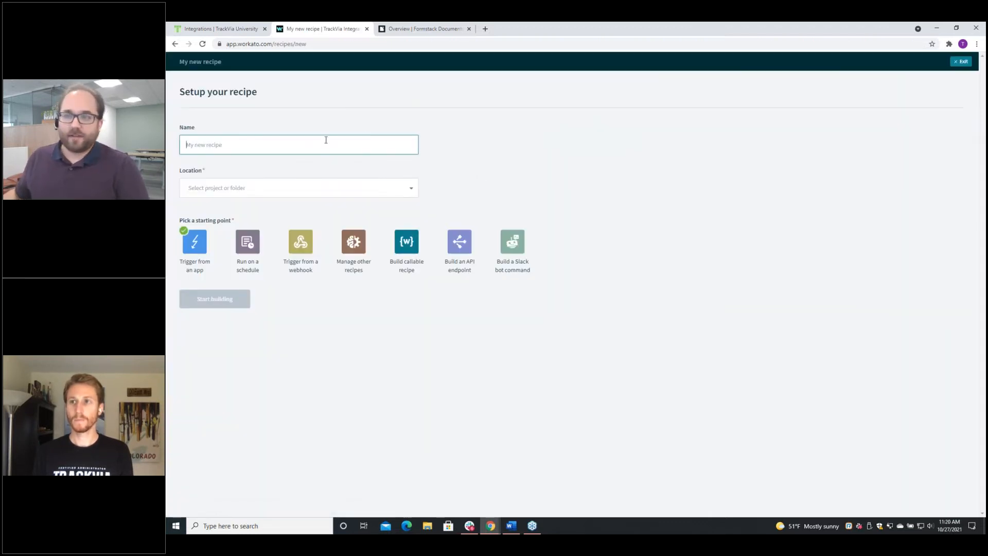
pyautogui.write('Integration Webinar')
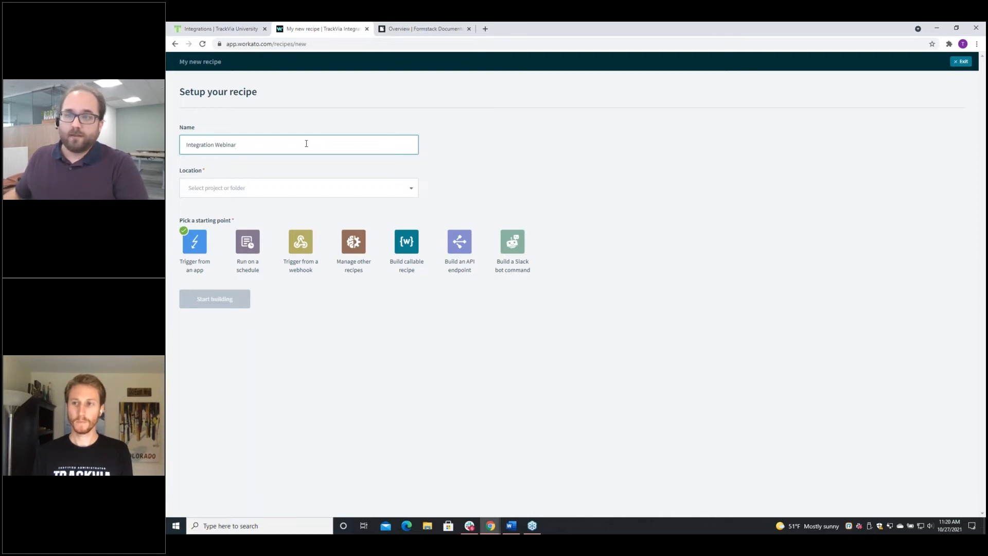
pyautogui.click(287, 191)
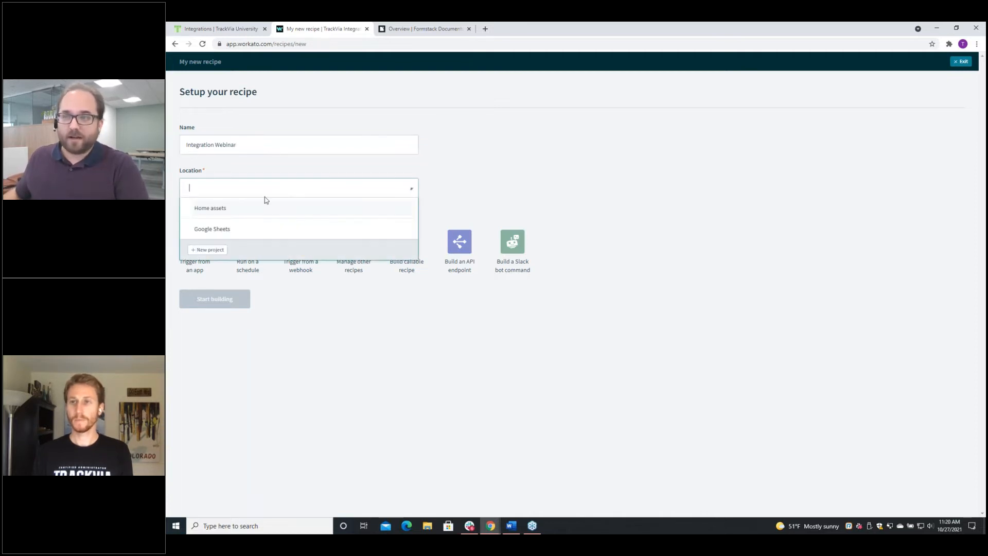
pyautogui.click(230, 209)
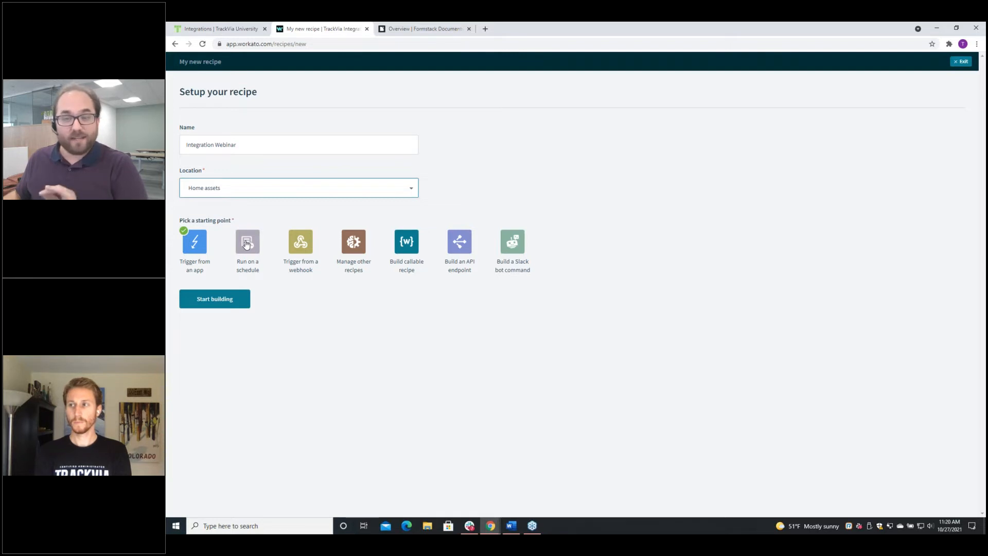
pyautogui.click(198, 253)
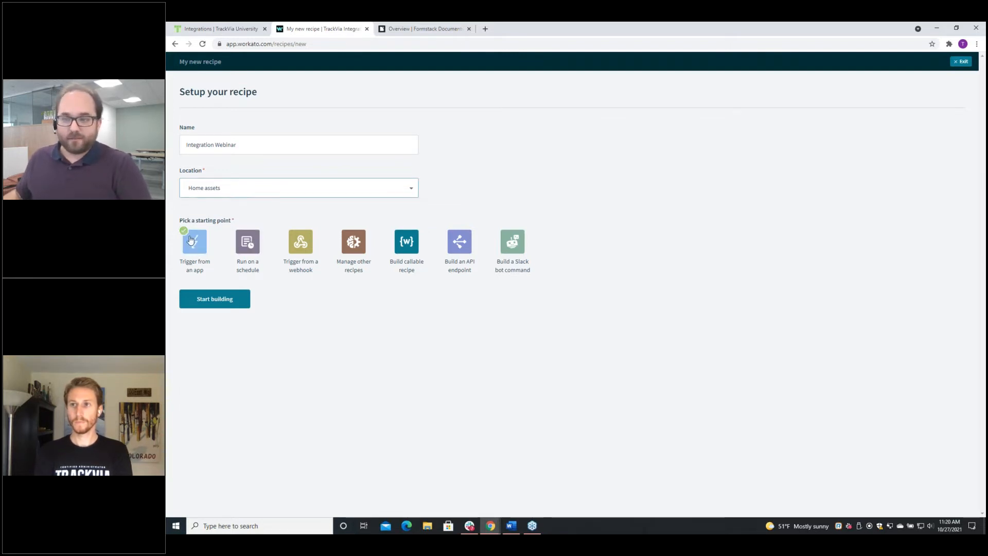
pyautogui.click(208, 304)
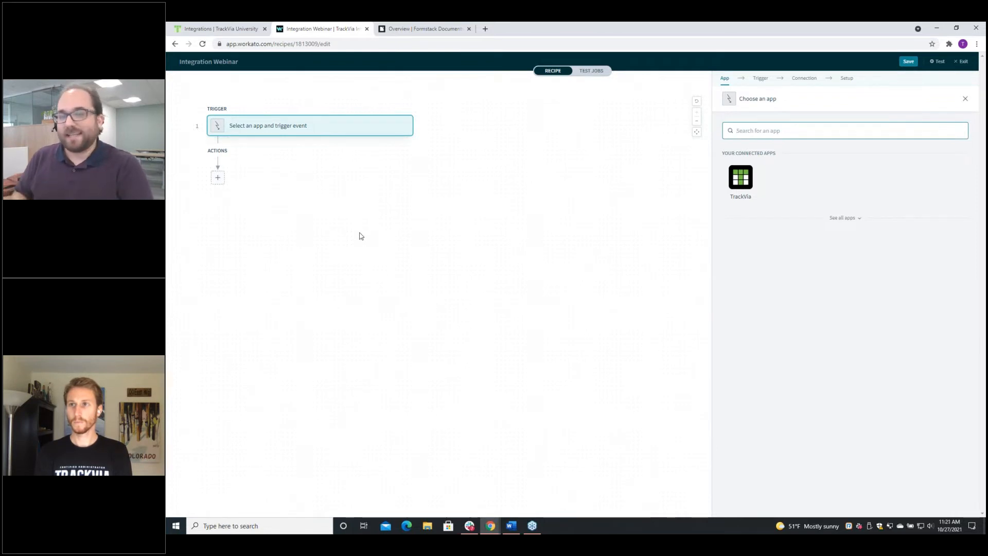
# - Set the recipe's trigger to a new TrackVia record, using the existing TVU account connection
pyautogui.click(748, 180)
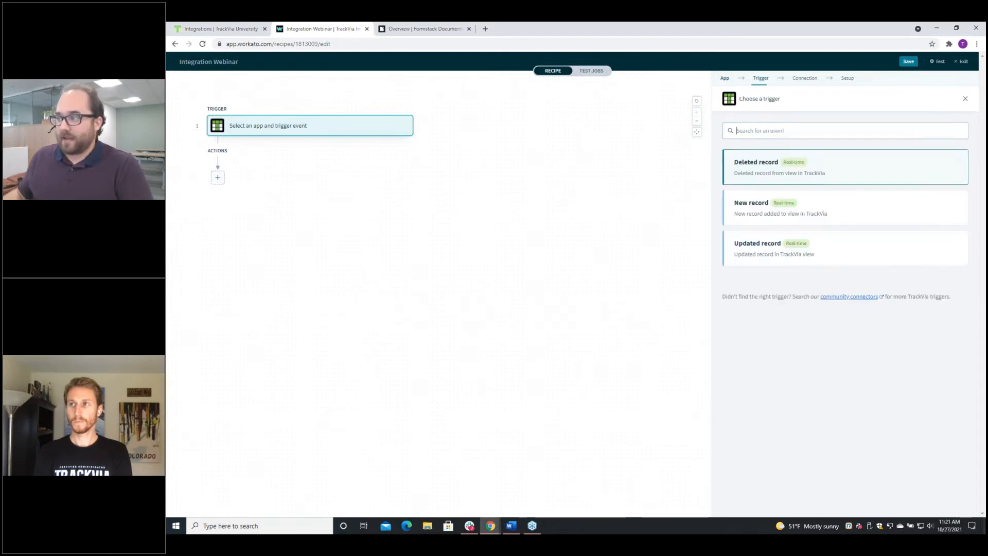
pyautogui.click(813, 213)
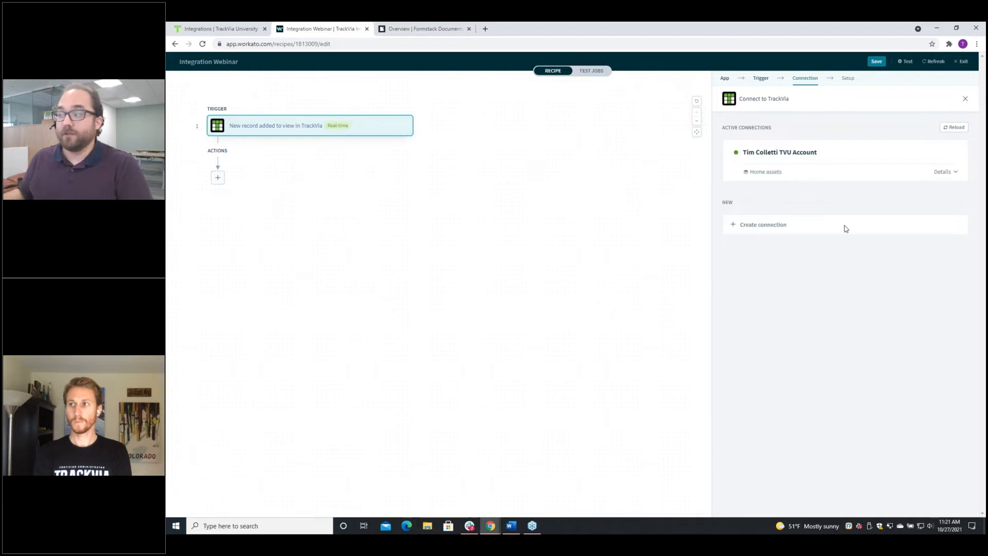
pyautogui.click(792, 175)
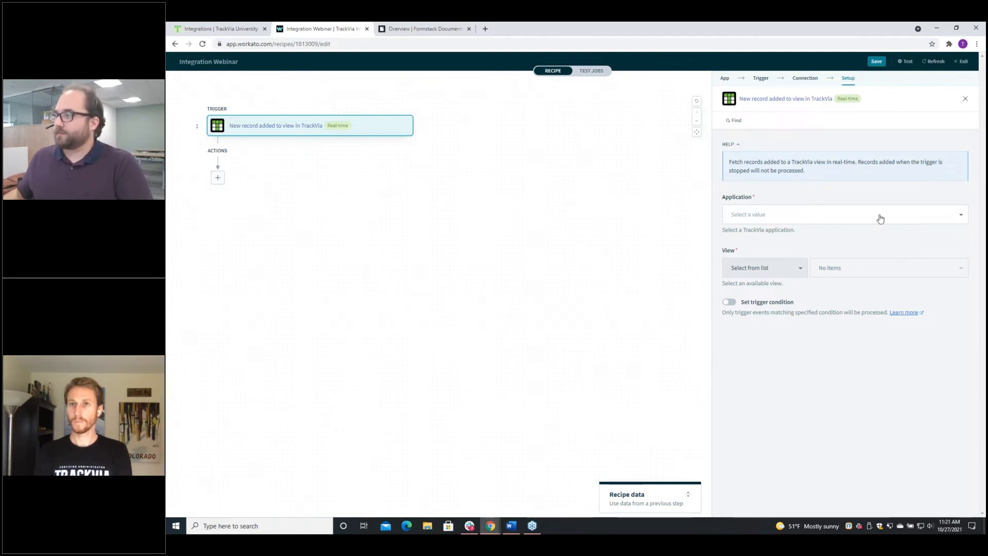
# - Point the trigger at the Formstack Integration Webinar application and its Orders for Workato view
pyautogui.click(880, 218)
pyautogui.write('web')
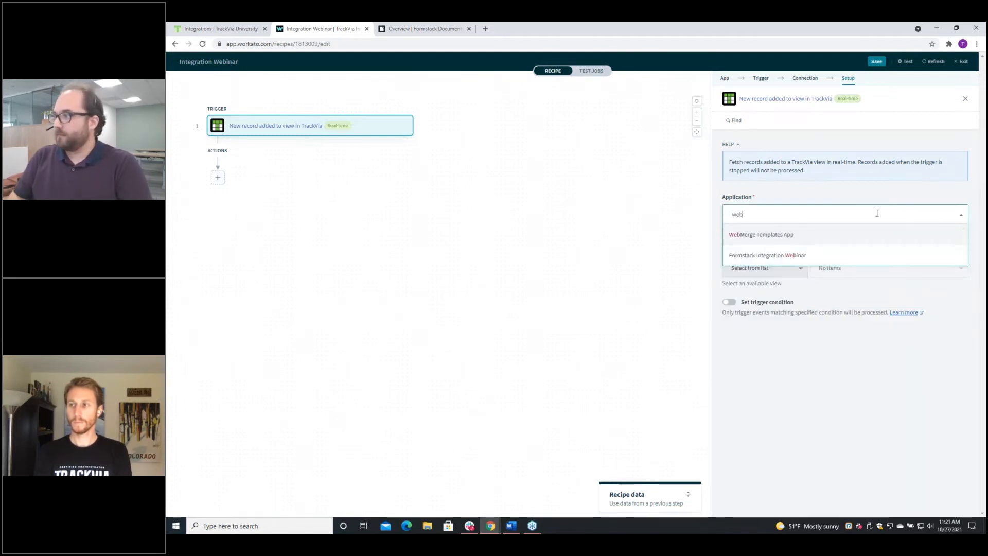
pyautogui.click(790, 256)
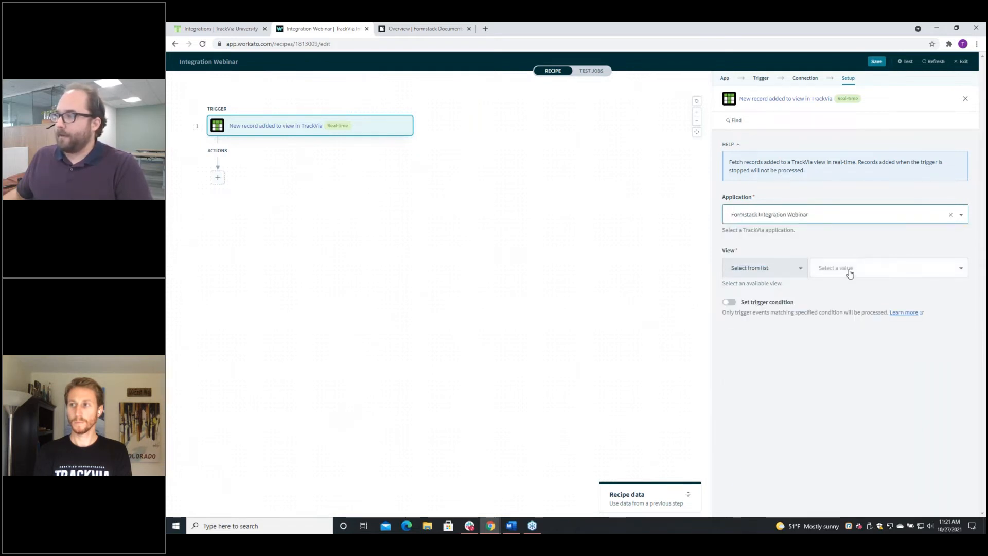
pyautogui.click(851, 272)
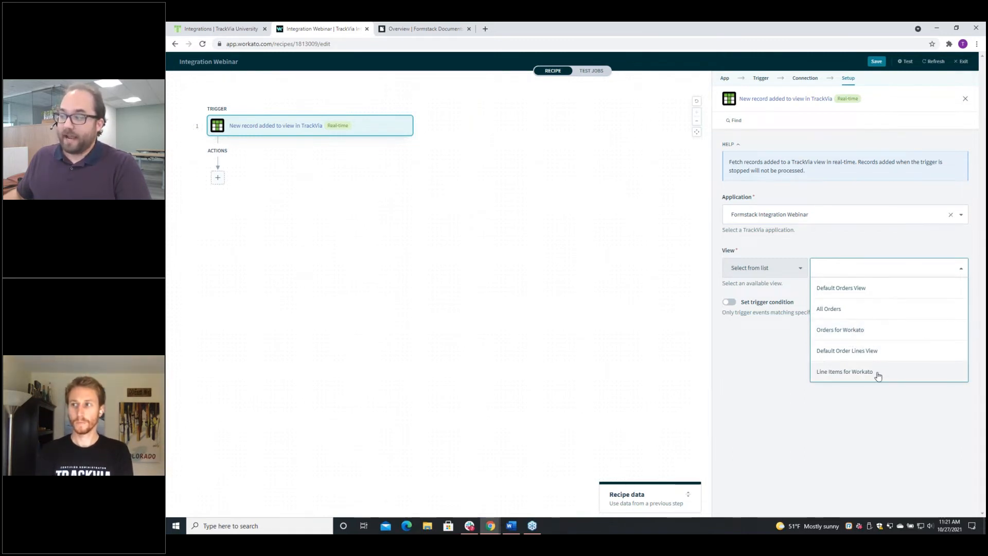
pyautogui.click(863, 335)
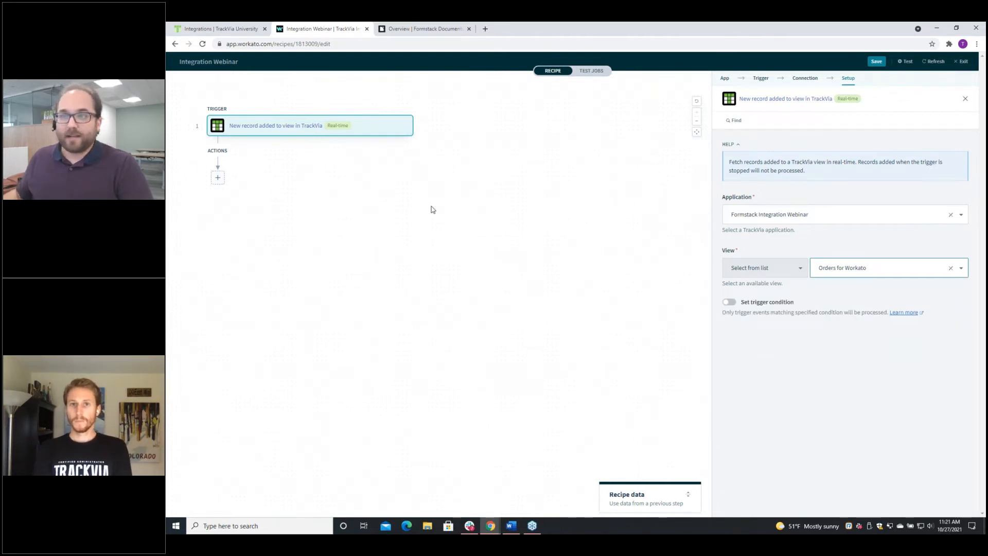
# - Review the Workato views on the TrackVia dashboard and the Webinar Invoice overview in Formstack Documents, and return to the recipe
pyautogui.click(216, 29)
pyautogui.click(252, 66)
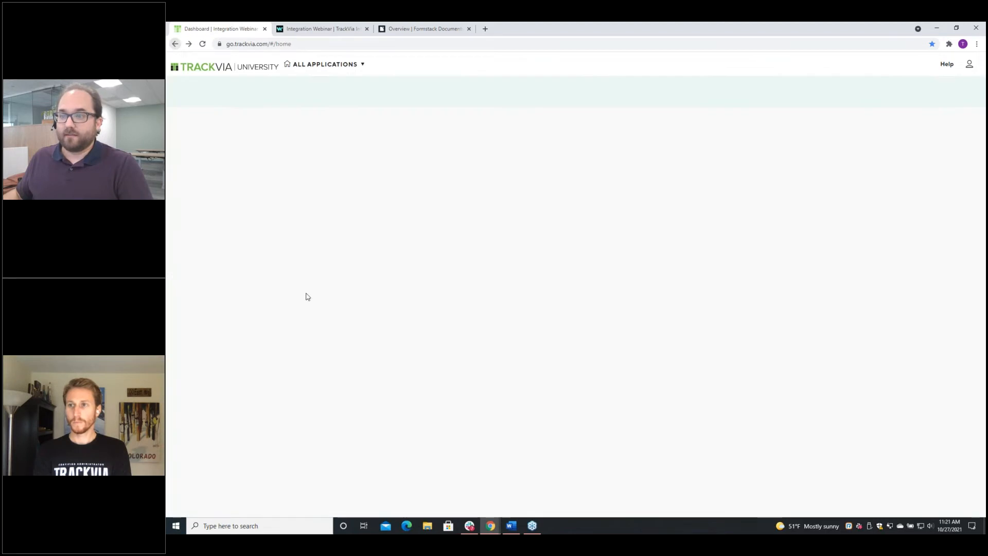
pyautogui.scroll(-3, 417, 494)
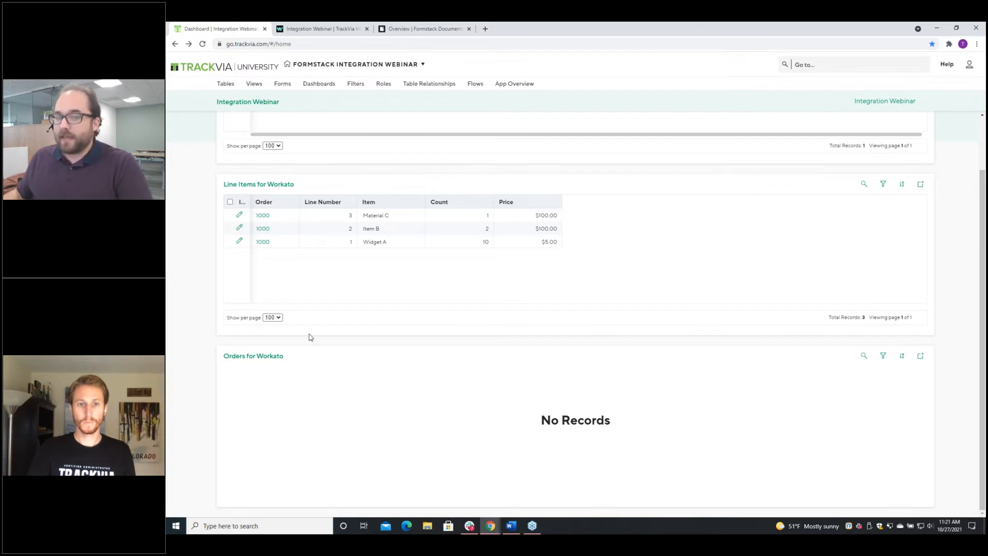
pyautogui.click(438, 27)
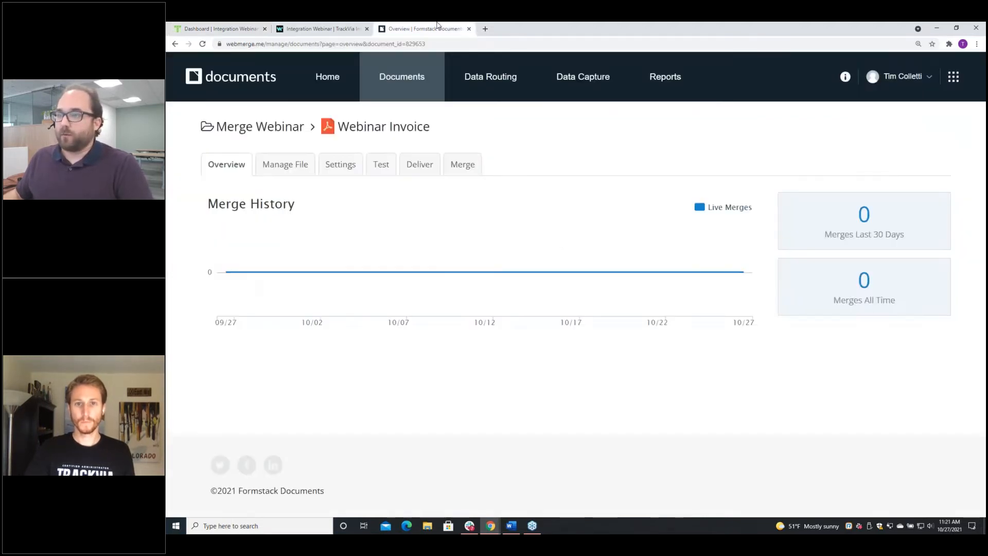
pyautogui.click(319, 28)
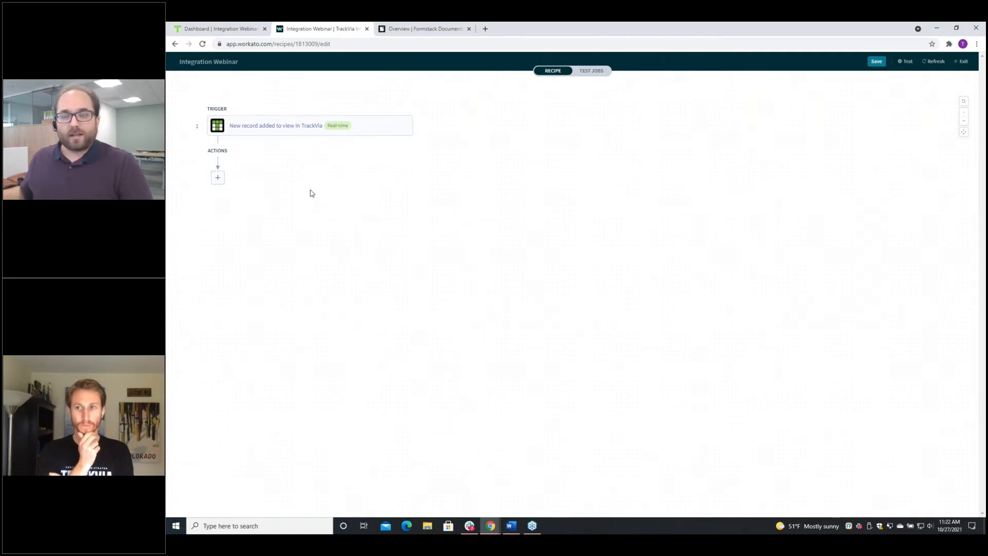
# - Review the TrackVia dashboard and the app's entity relationship diagram linking Orders and Order Lines, and return to the recipe
pyautogui.click(177, 28)
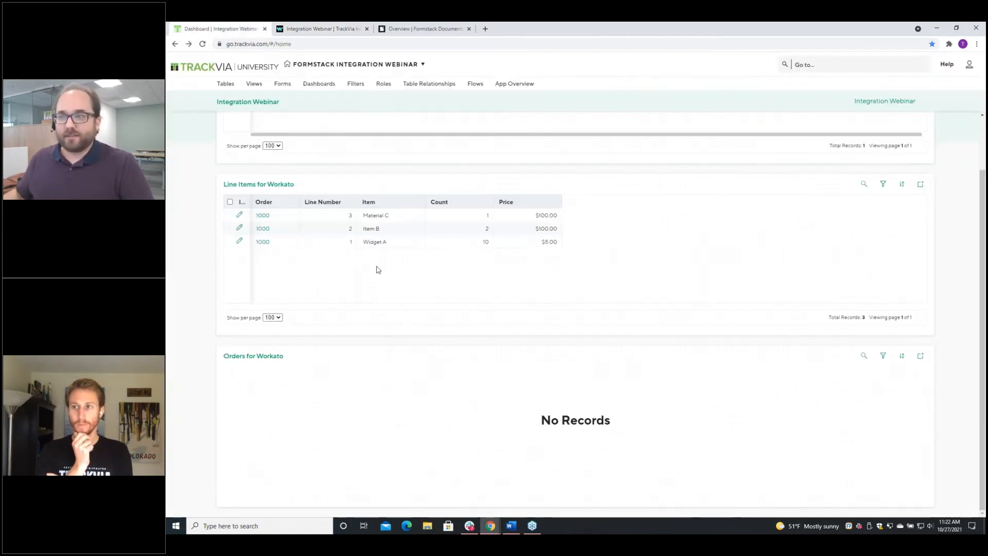
pyautogui.scroll(2, 394, 291)
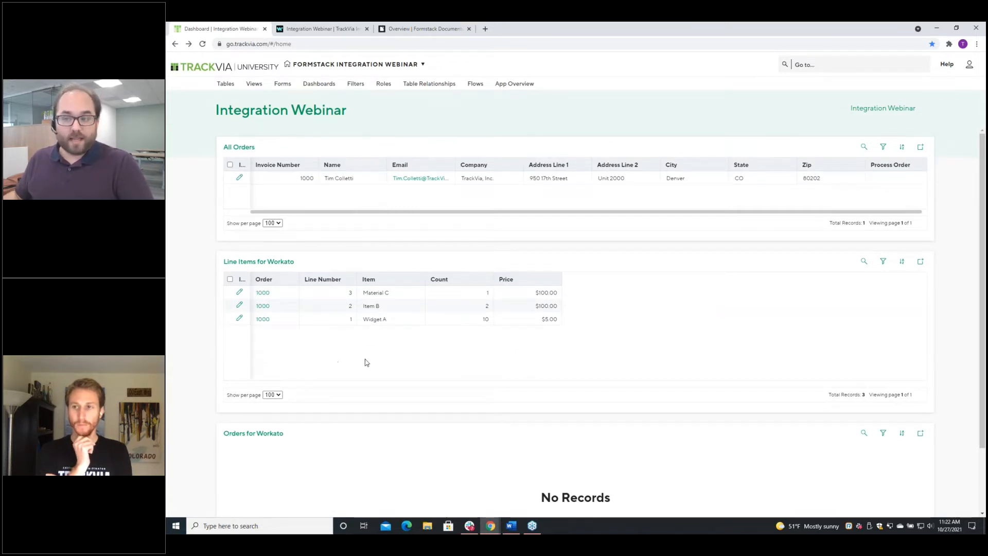
pyautogui.click(429, 84)
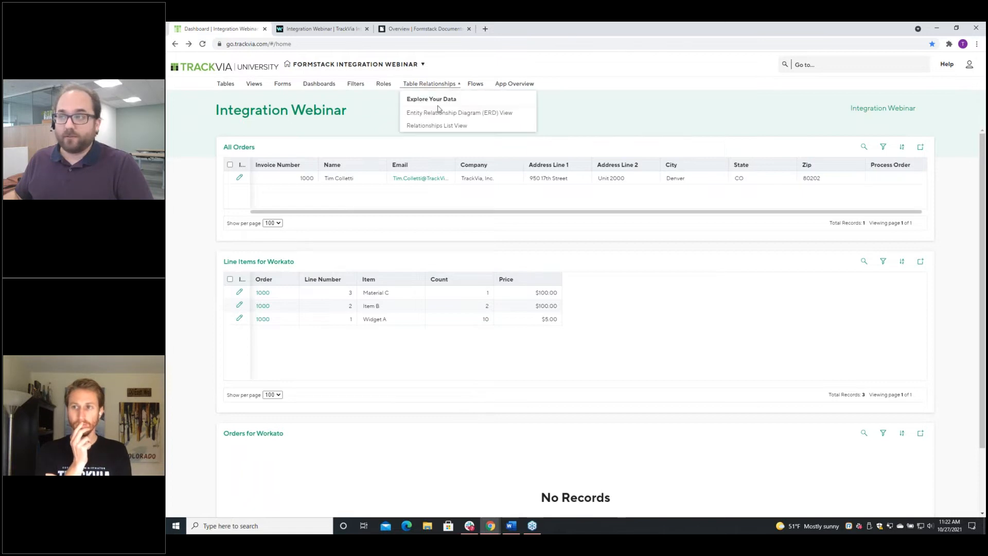
pyautogui.click(441, 115)
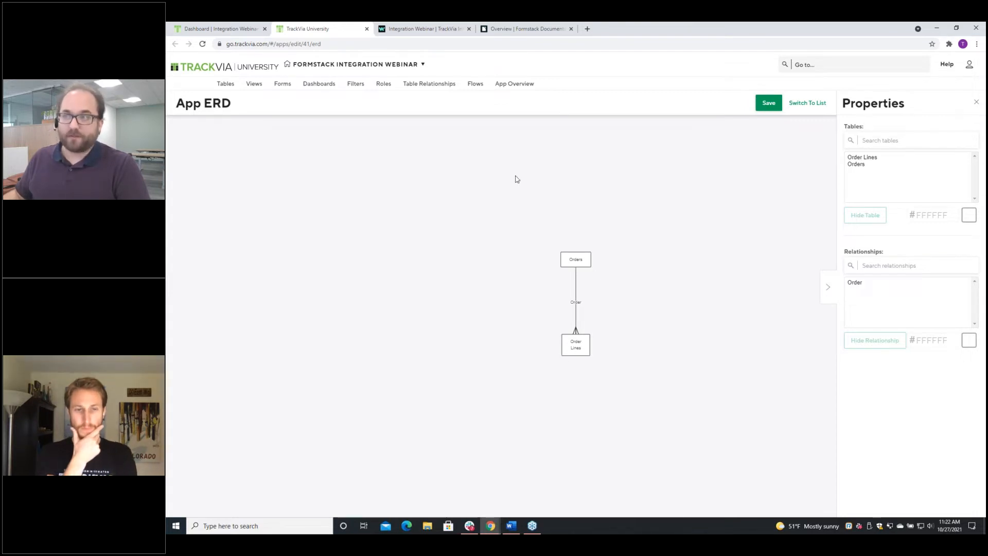
pyautogui.click(407, 29)
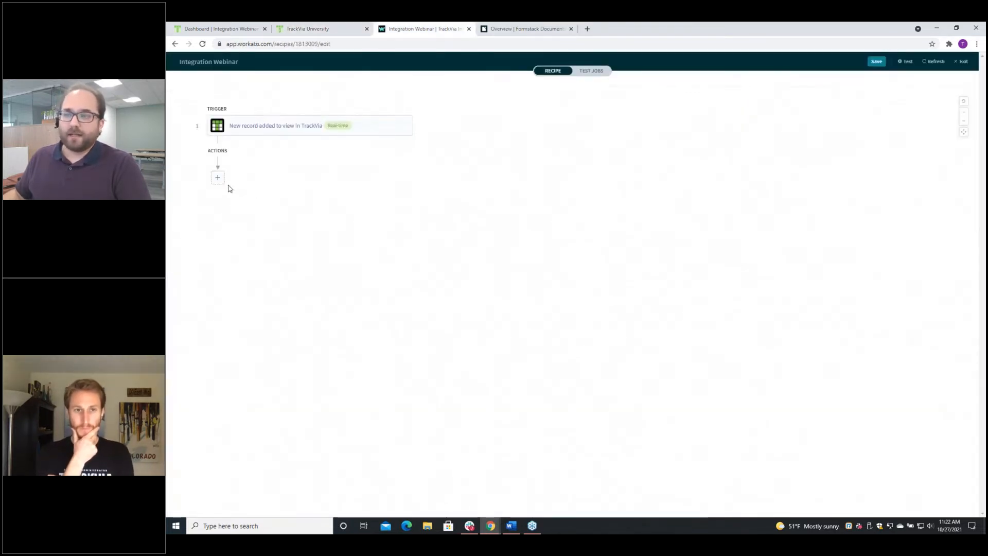
# - Add a TrackVia action after the trigger that gets all records from a view
pyautogui.click(218, 179)
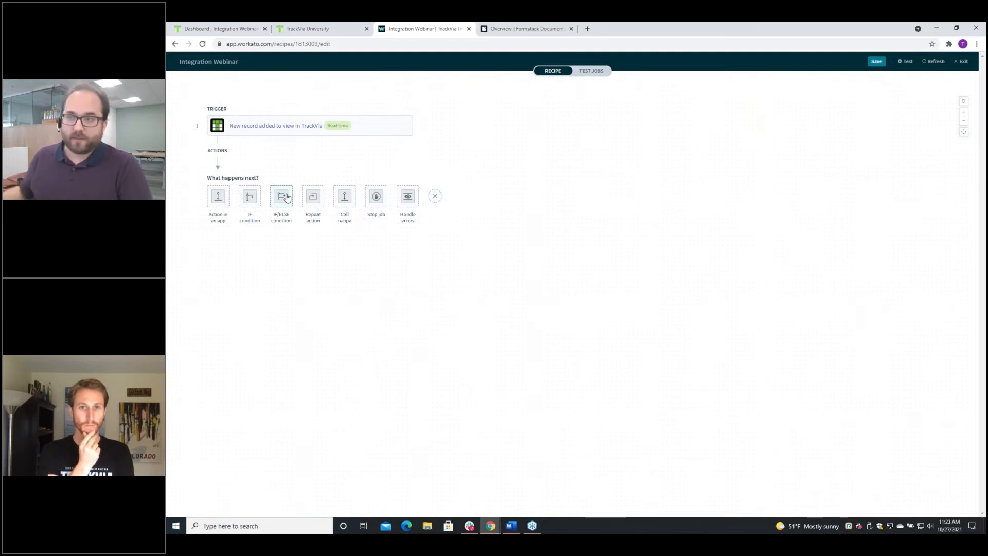
pyautogui.click(219, 196)
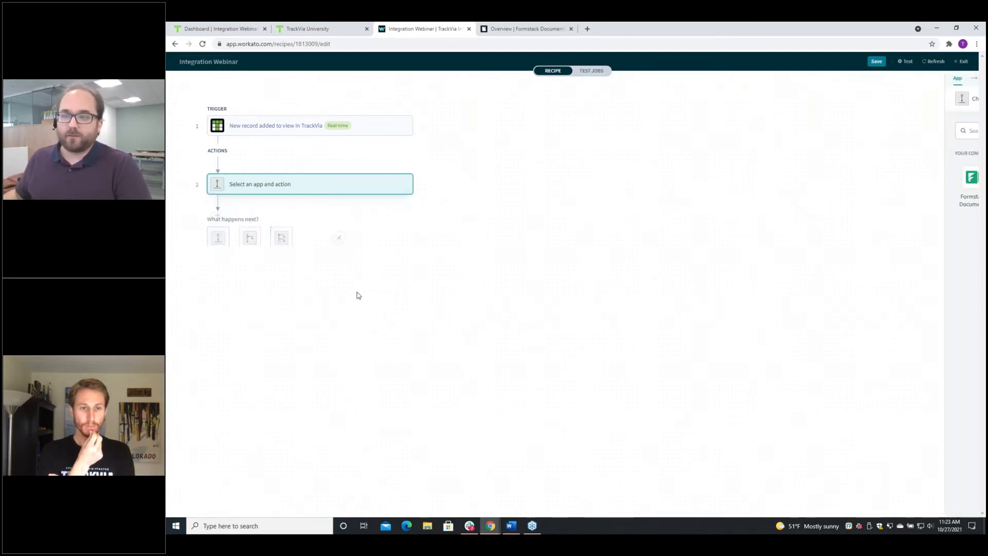
pyautogui.click(788, 179)
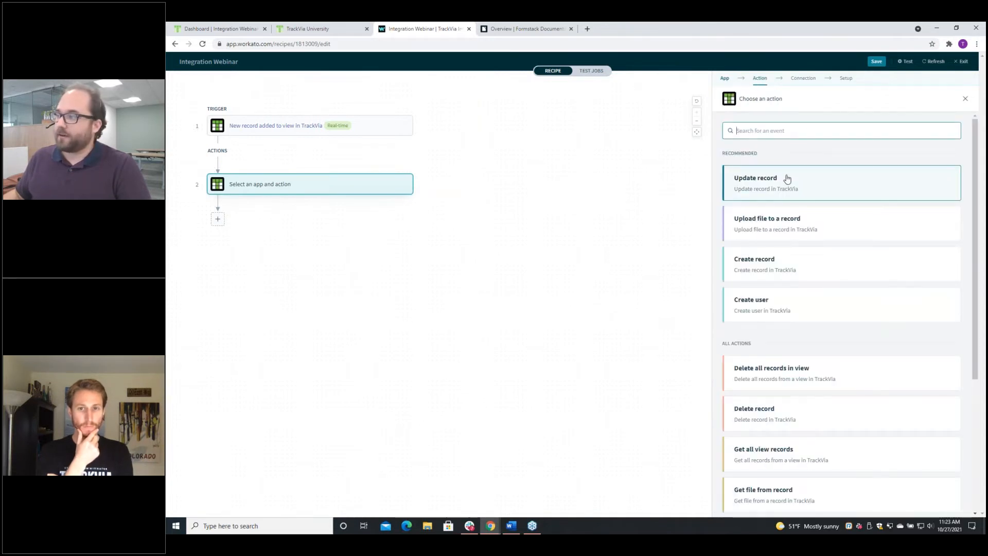
pyautogui.scroll(-3, 832, 239)
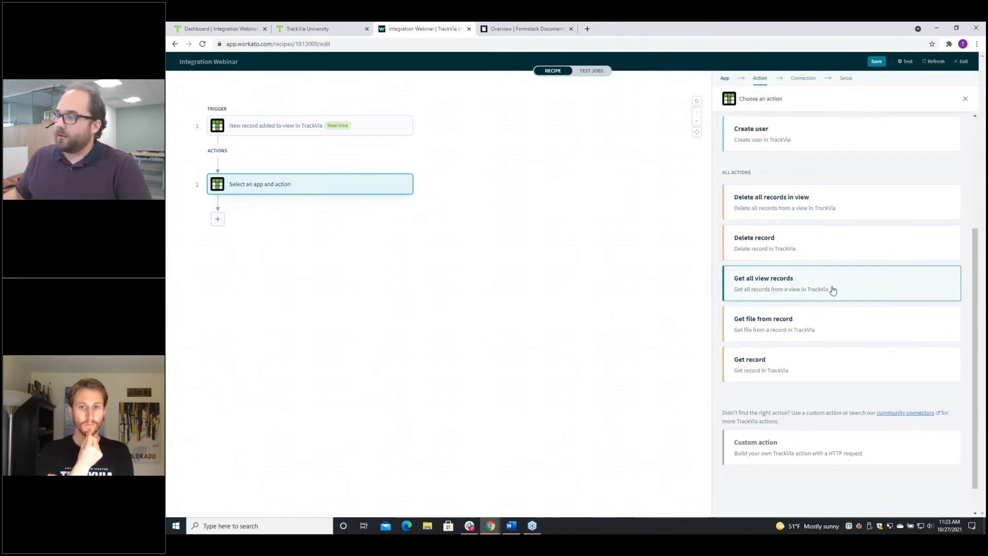
pyautogui.scroll(4, 795, 293)
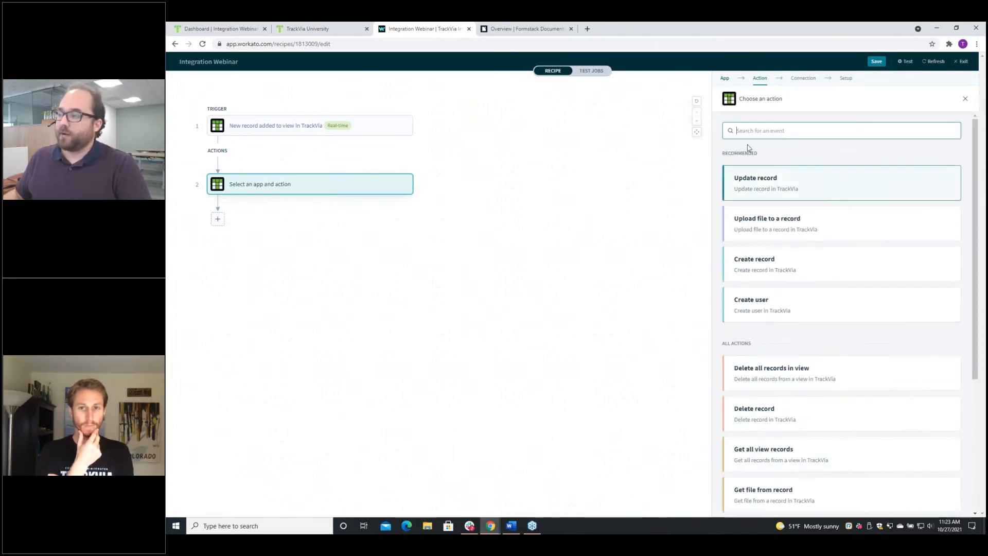
pyautogui.scroll(-3, 808, 311)
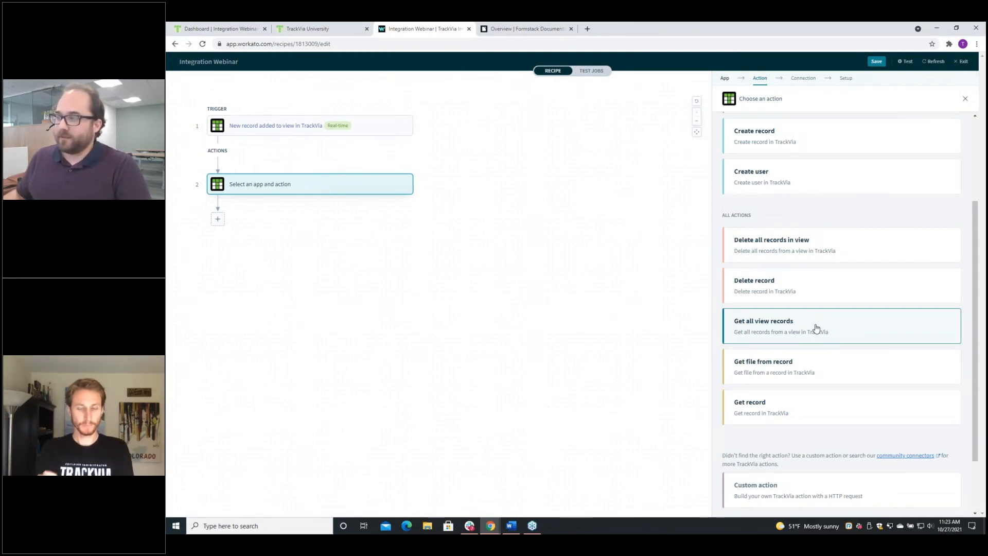
pyautogui.click(815, 328)
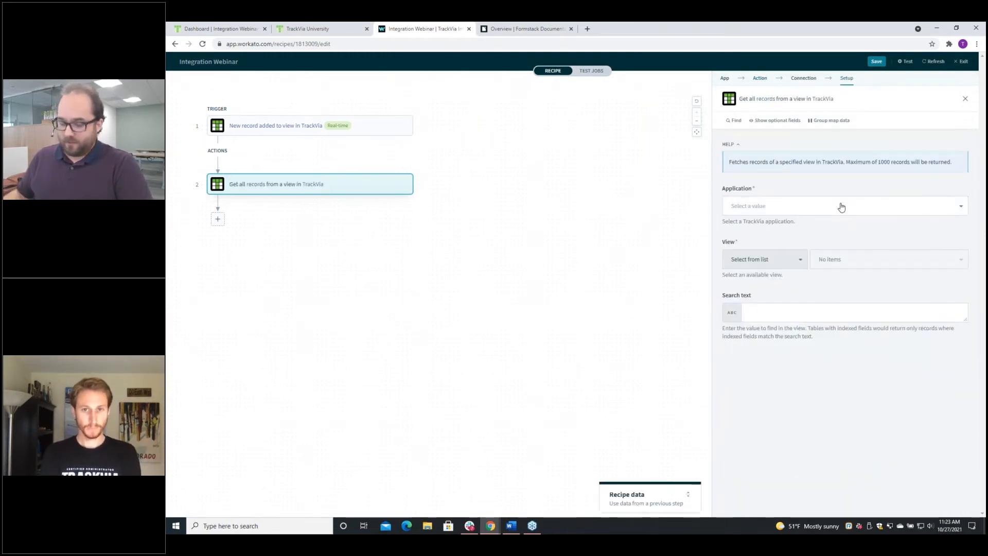
pyautogui.click(840, 206)
pyautogui.write('web')
pyautogui.click(844, 226)
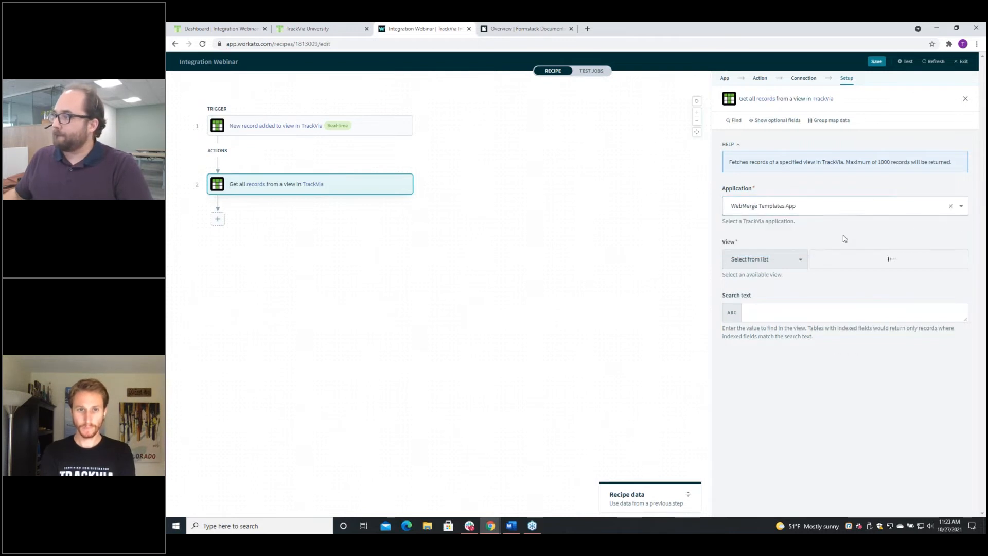
# - Point the action at the Formstack Integration Webinar application and its Line Items for Workato view
pyautogui.click(827, 208)
pyautogui.write('webin')
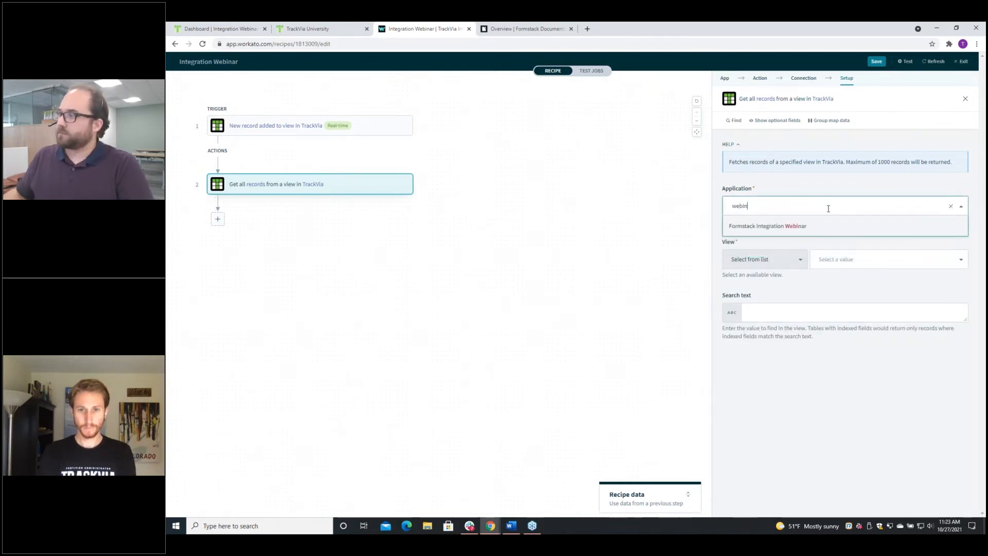
pyautogui.click(741, 224)
pyautogui.click(870, 260)
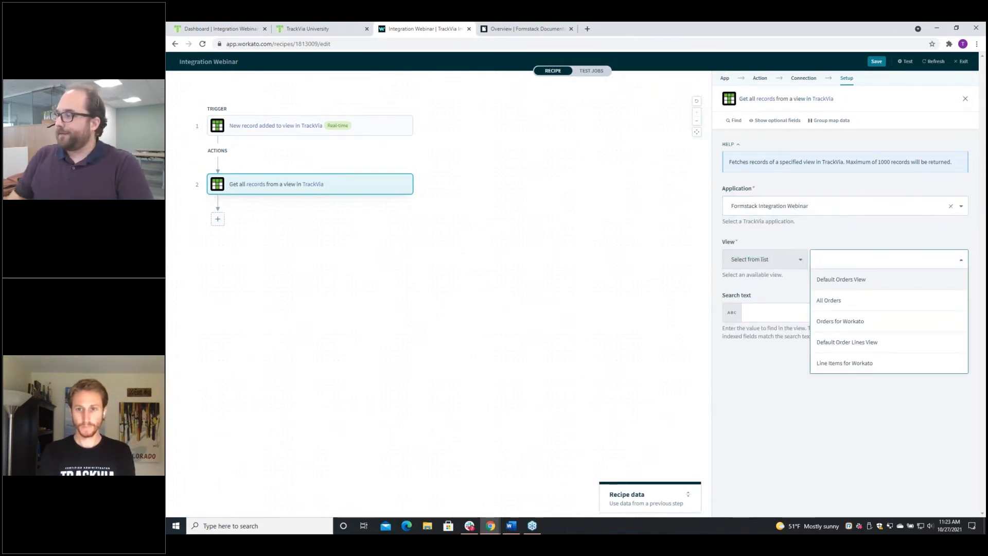
pyautogui.click(854, 363)
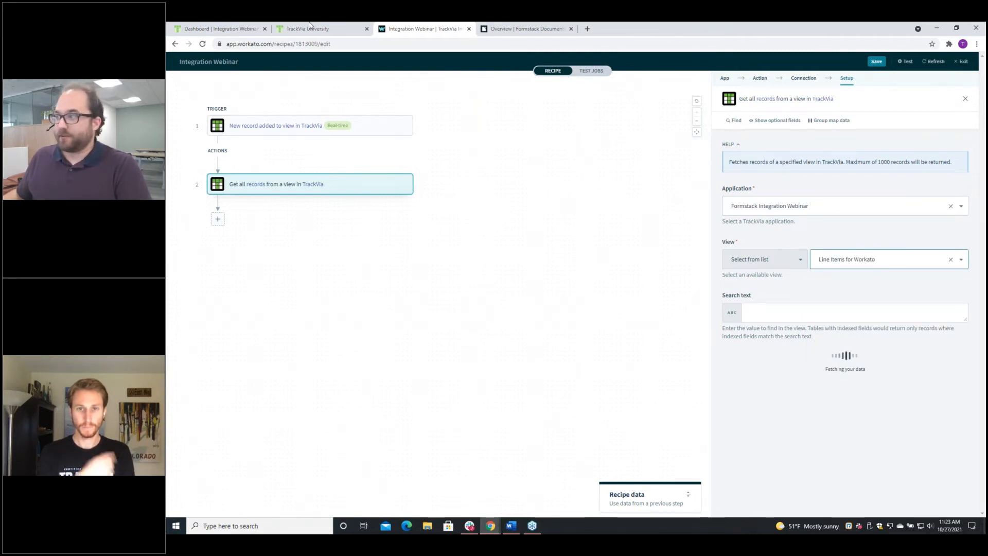
# - Switch to the TrackVia dashboard and open the Line Items for Workato view to examine its records
pyautogui.click(221, 28)
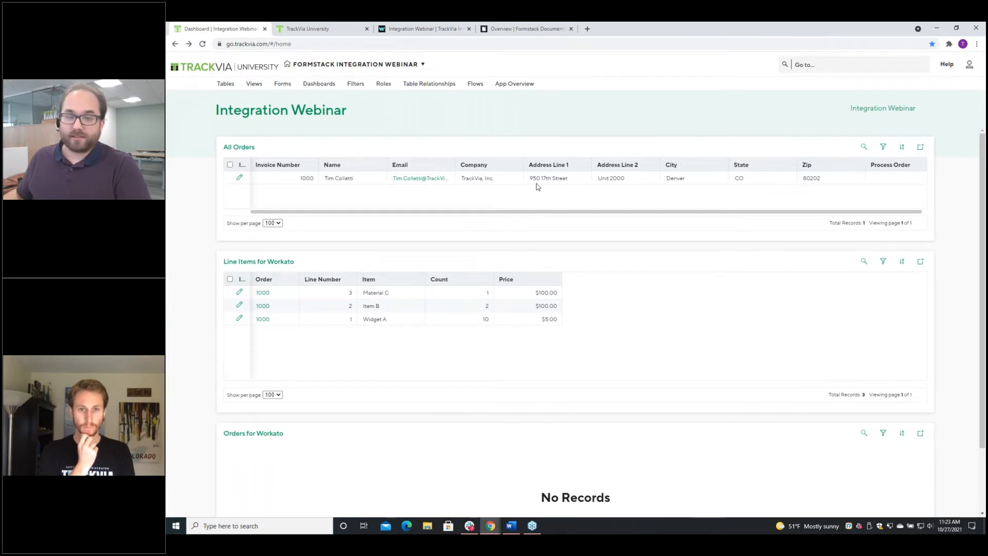
pyautogui.click(432, 29)
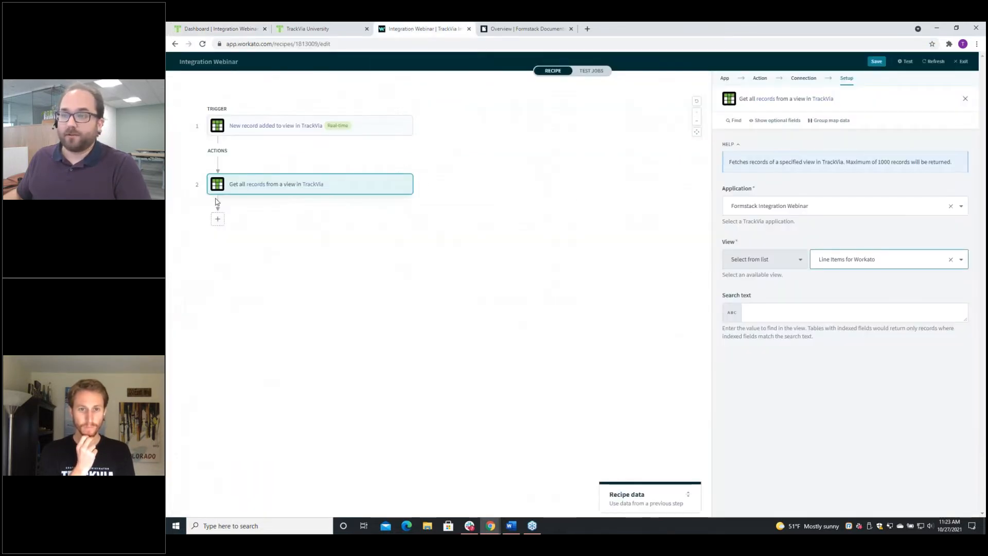
pyautogui.click(746, 319)
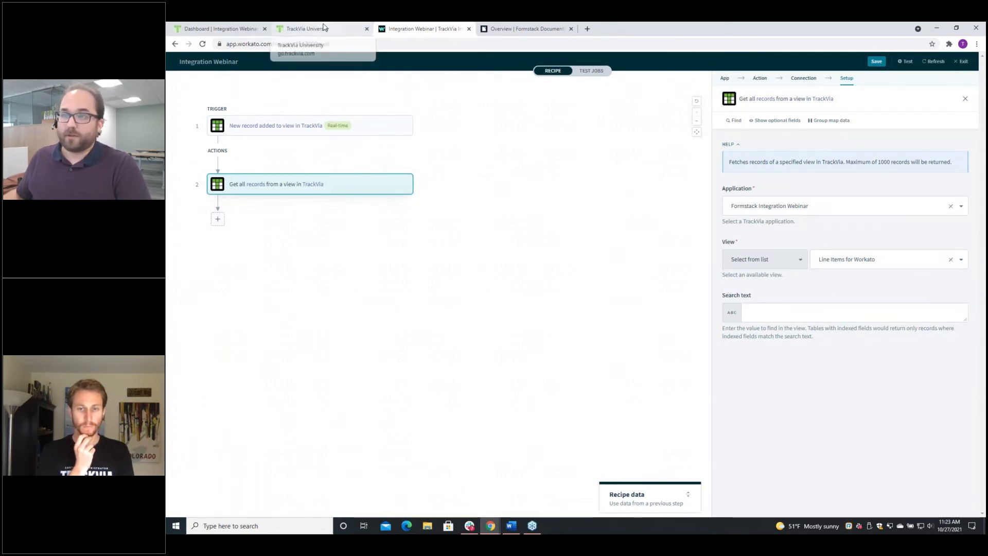
pyautogui.click(244, 30)
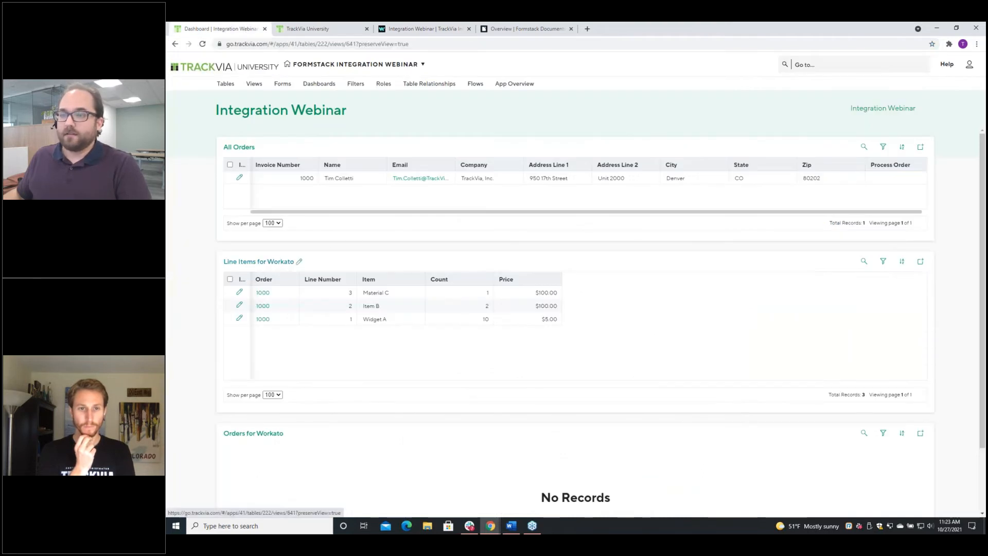
pyautogui.click(271, 262)
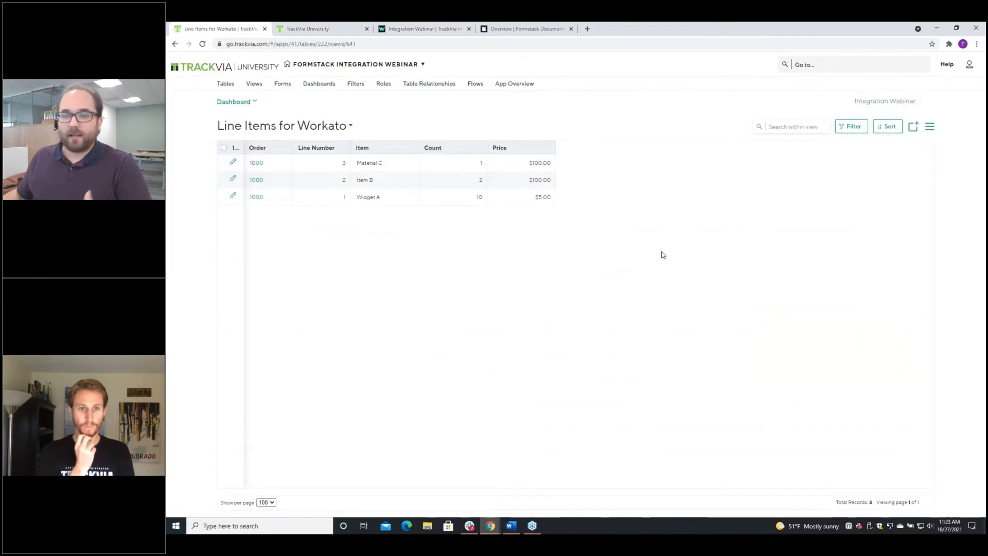
pyautogui.click(426, 28)
pyautogui.click(222, 28)
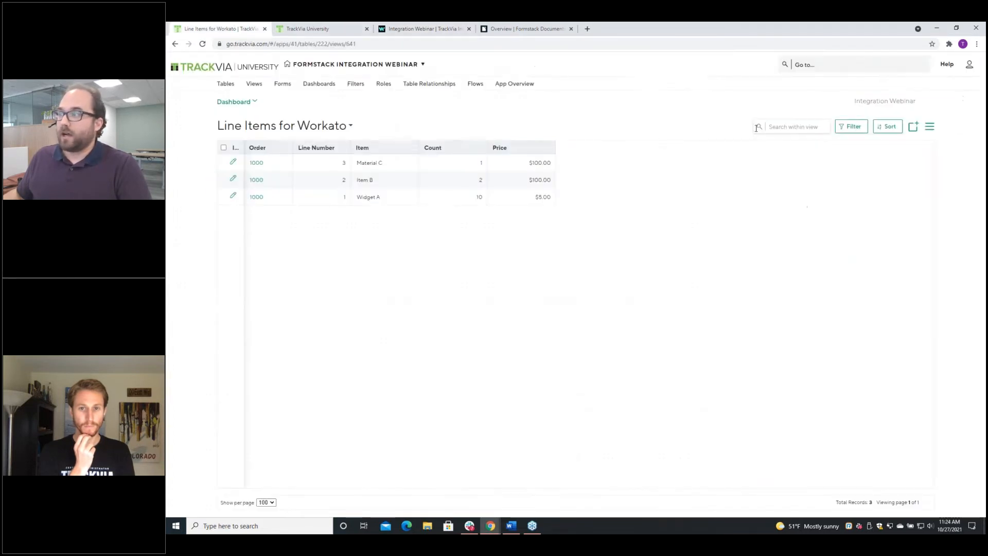
# - Search the Line Items for Workato view for 3, and clear the search
pyautogui.click(780, 128)
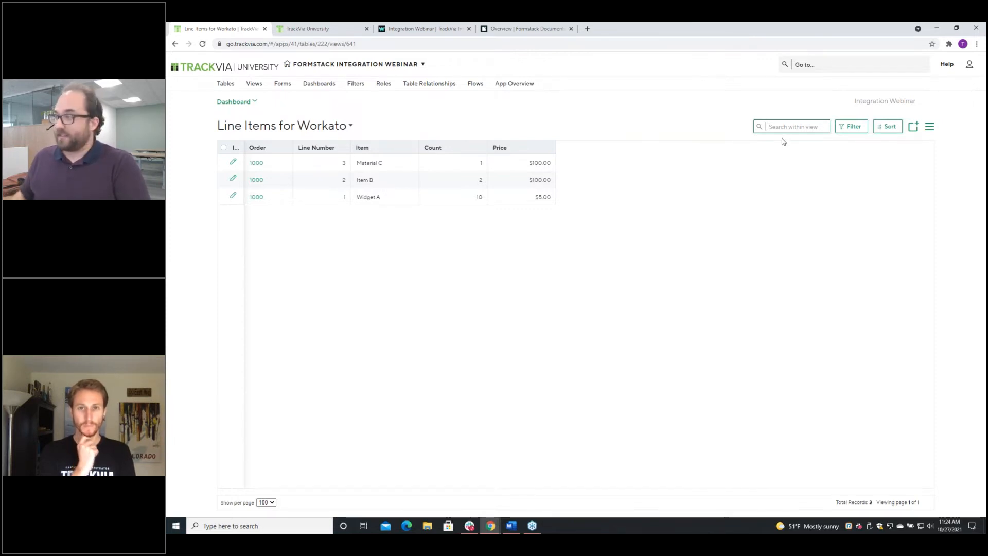
pyautogui.write('3')
pyautogui.press('Return')
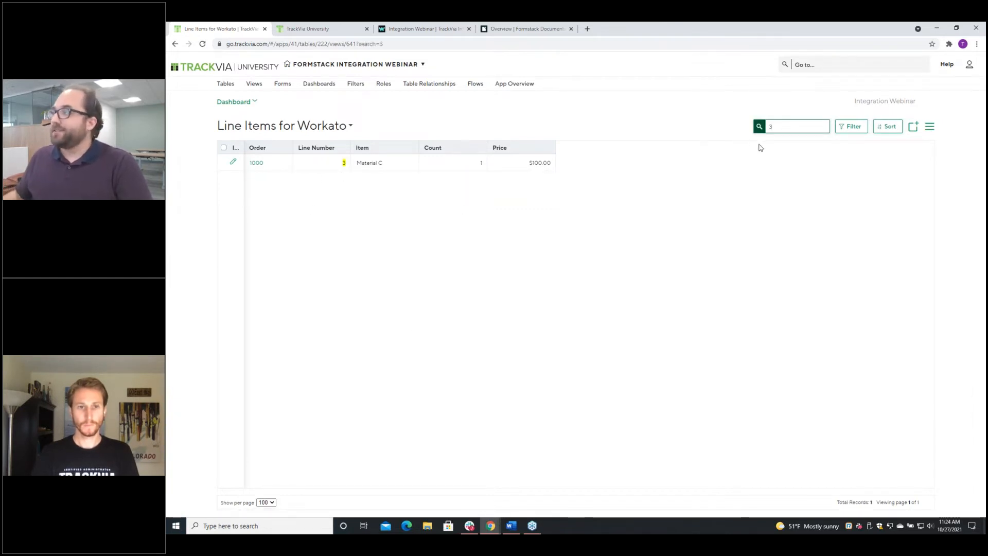
pyautogui.click(823, 127)
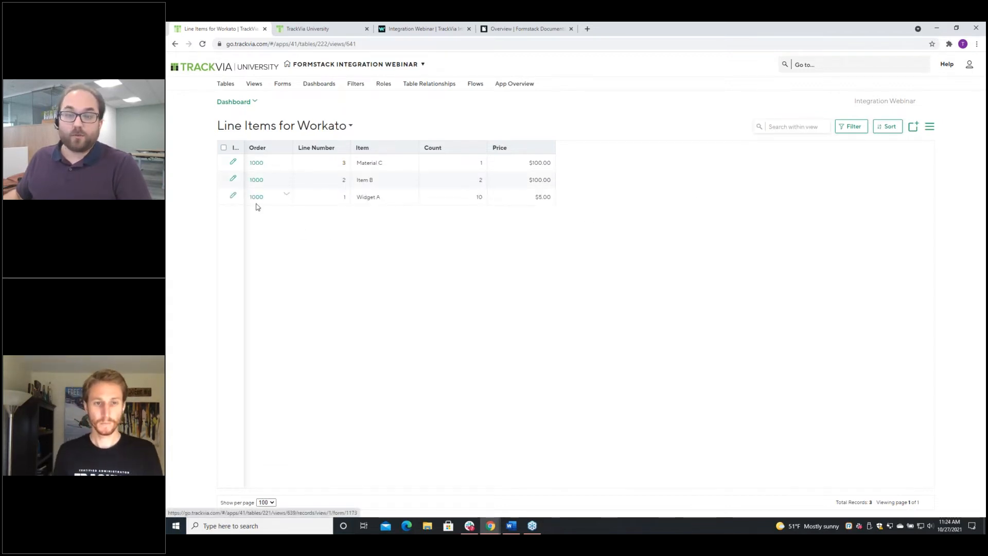
pyautogui.doubleClick(379, 336)
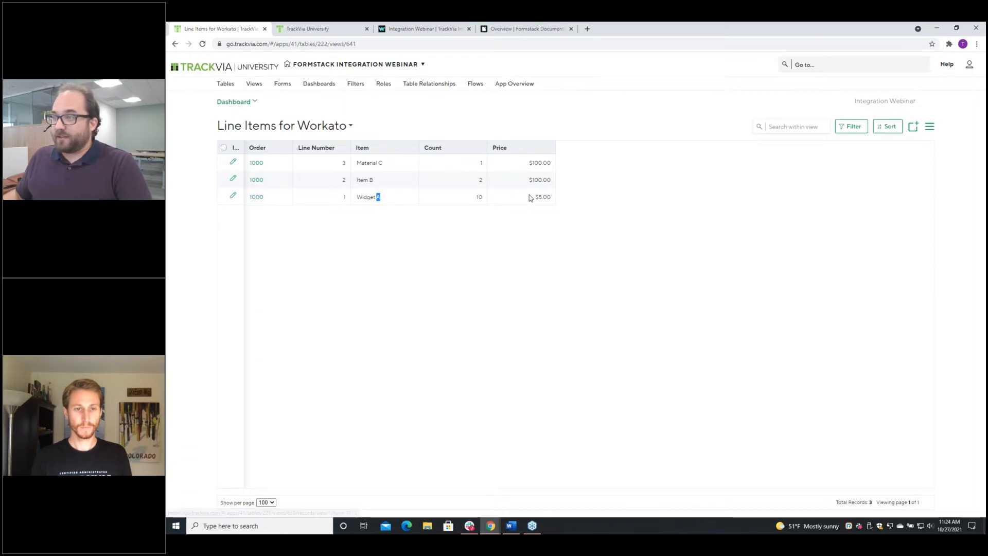
pyautogui.click(556, 263)
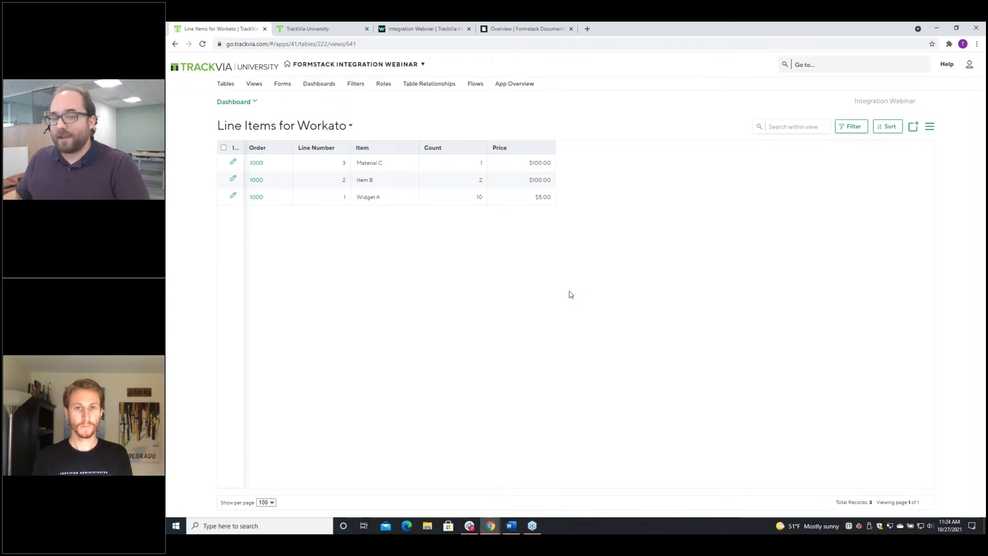
# - Back in the recipe, set the get-all-records action's search text to the Record ID datapill from the step 1 new record
pyautogui.click(432, 29)
pyautogui.click(347, 291)
pyautogui.click(297, 185)
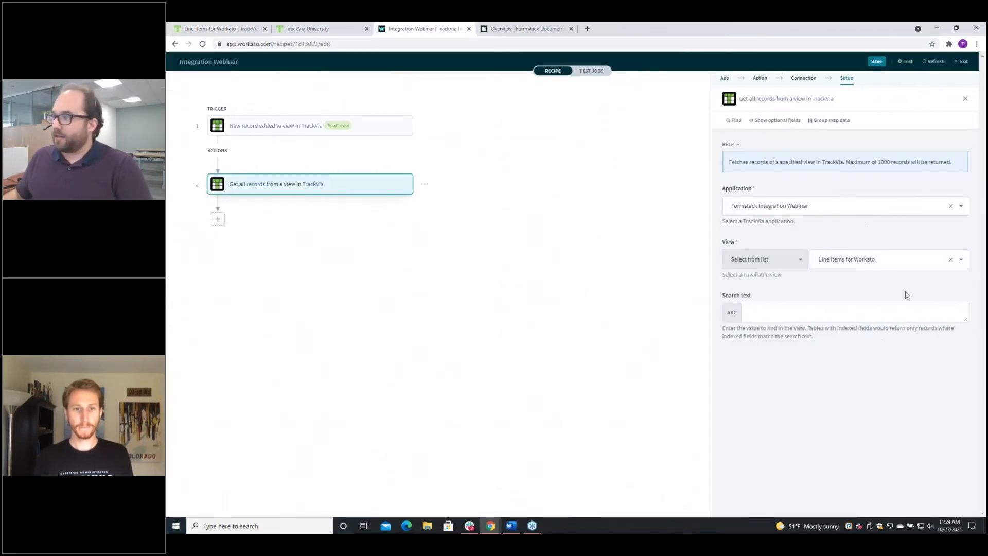
pyautogui.click(764, 312)
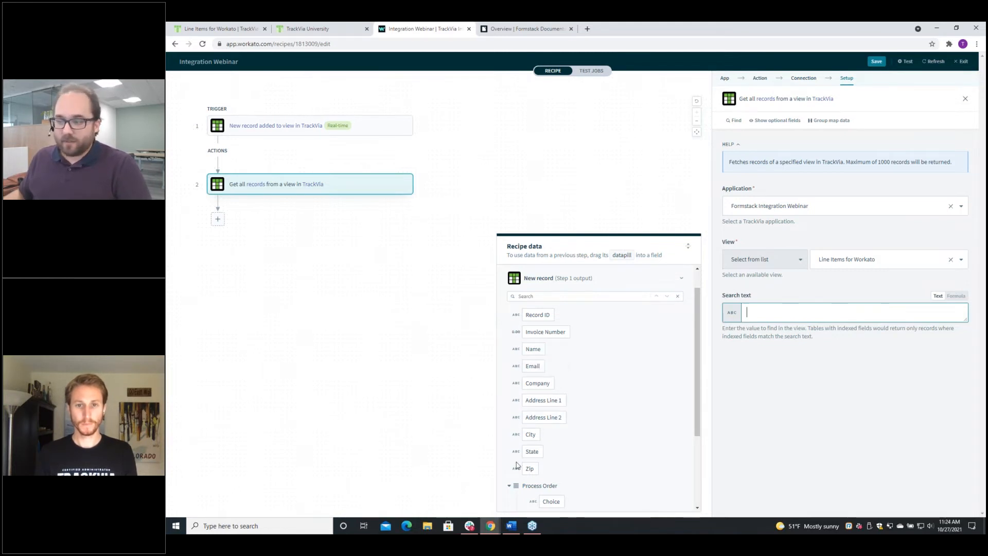
pyautogui.scroll(-2, 512, 433)
pyautogui.scroll(2, 509, 421)
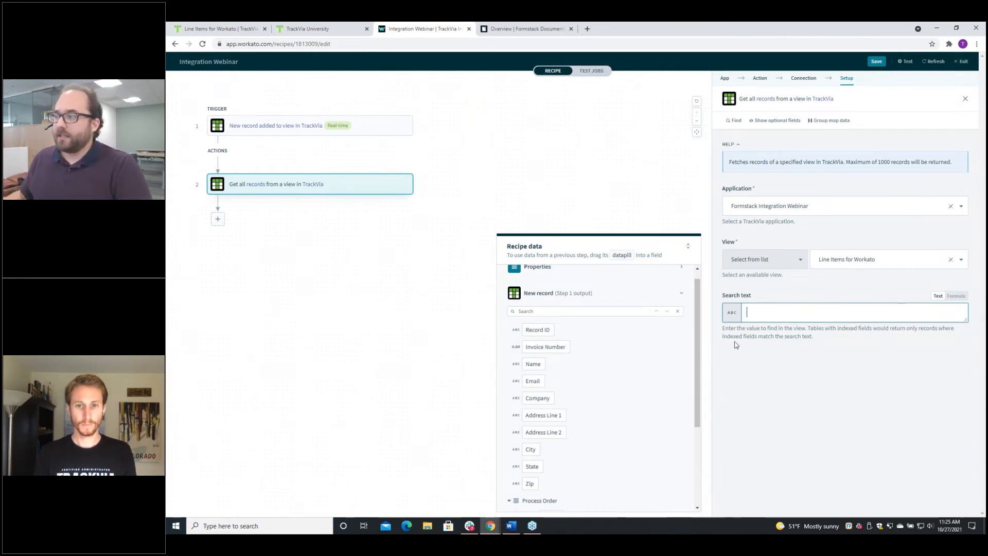
pyautogui.scroll(1, 587, 345)
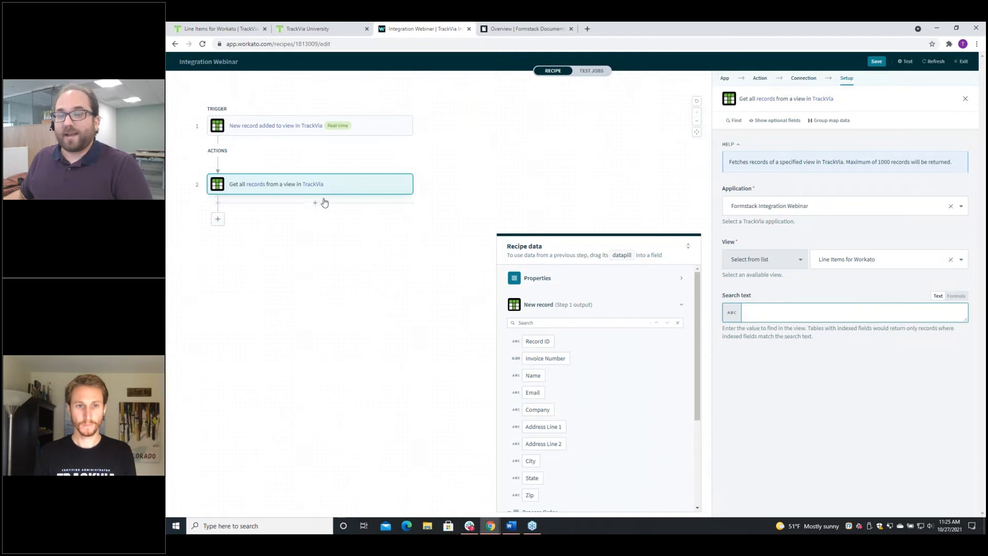
pyautogui.click(245, 26)
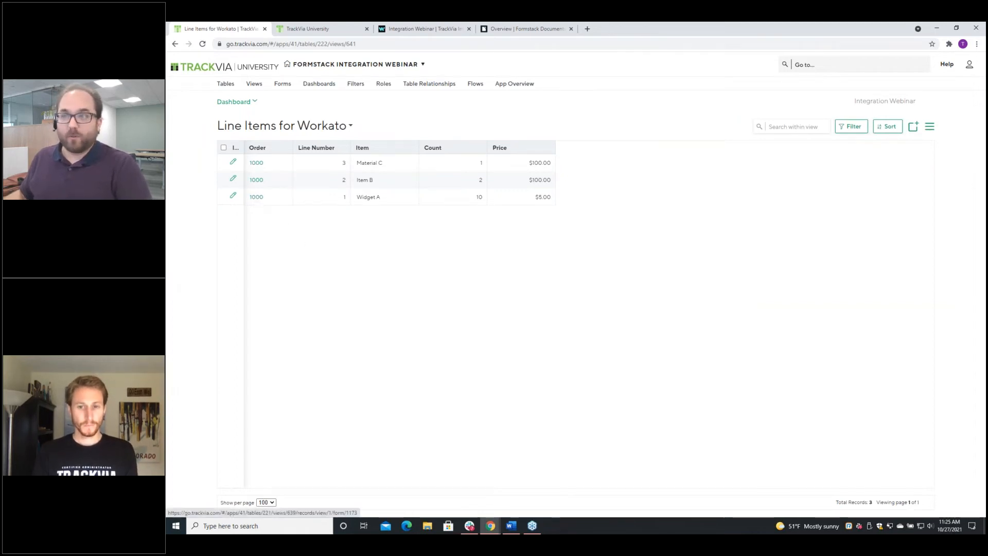
pyautogui.click(414, 29)
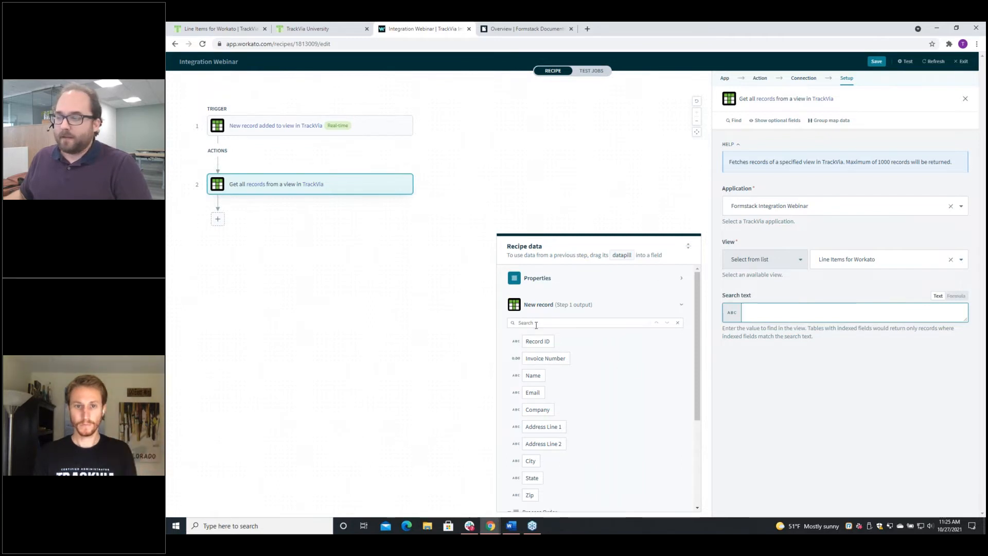
pyautogui.click(534, 343)
pyautogui.click(217, 27)
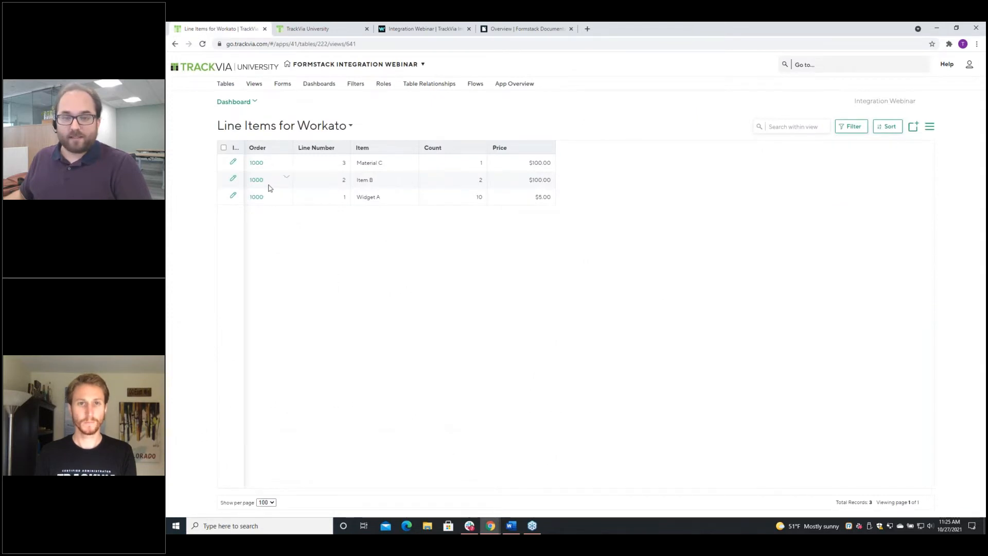
pyautogui.click(417, 29)
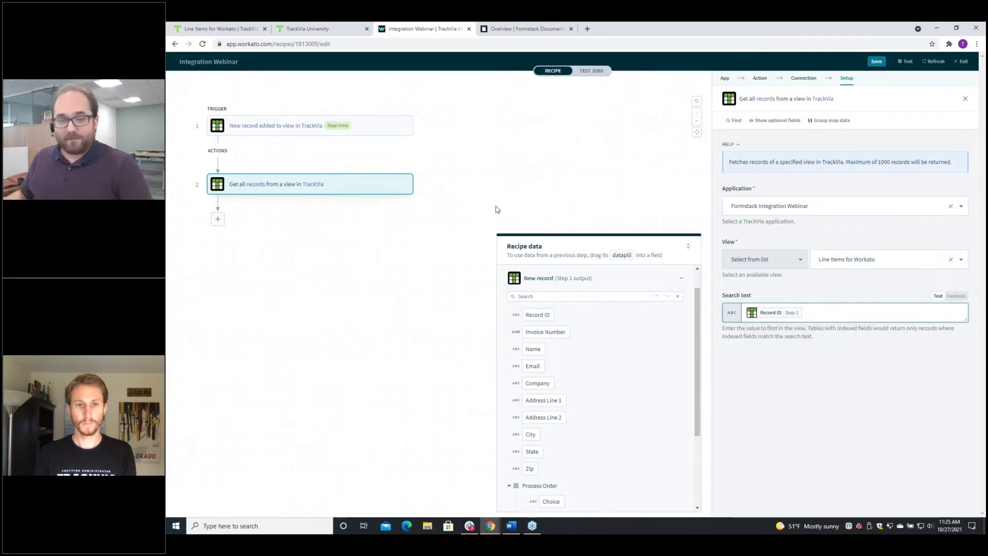
# - Check the records in TrackVia's Line Items for Workato view, return to the recipe and close the action setup
pyautogui.click(241, 30)
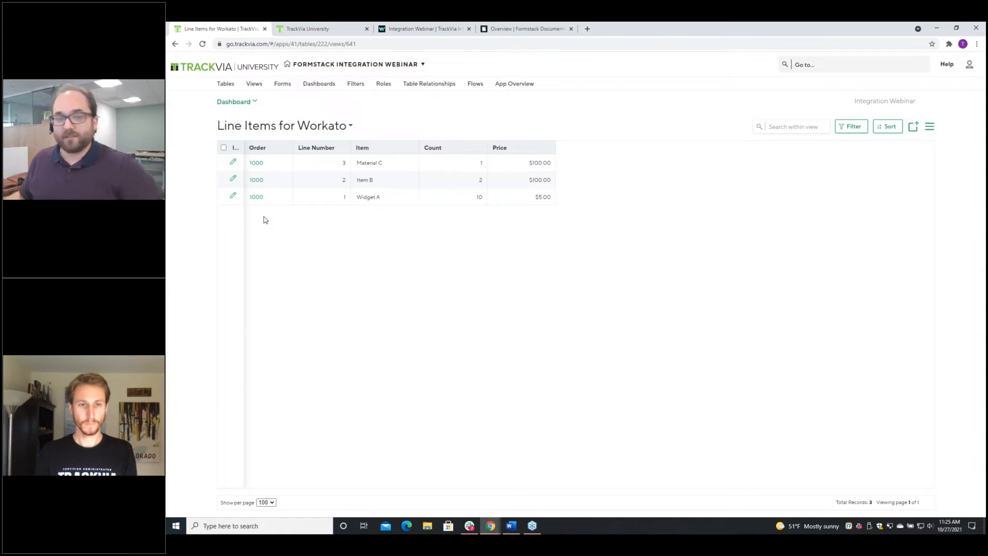
pyautogui.click(419, 28)
pyautogui.click(282, 264)
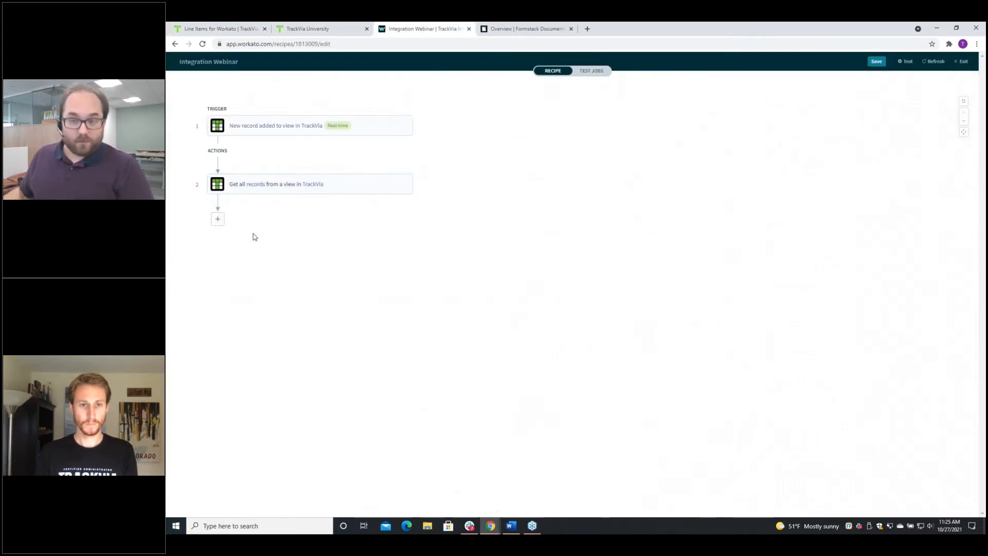
# - Add a repeat action after step 2 that loops over the Records list from the step 2 output
pyautogui.click(218, 219)
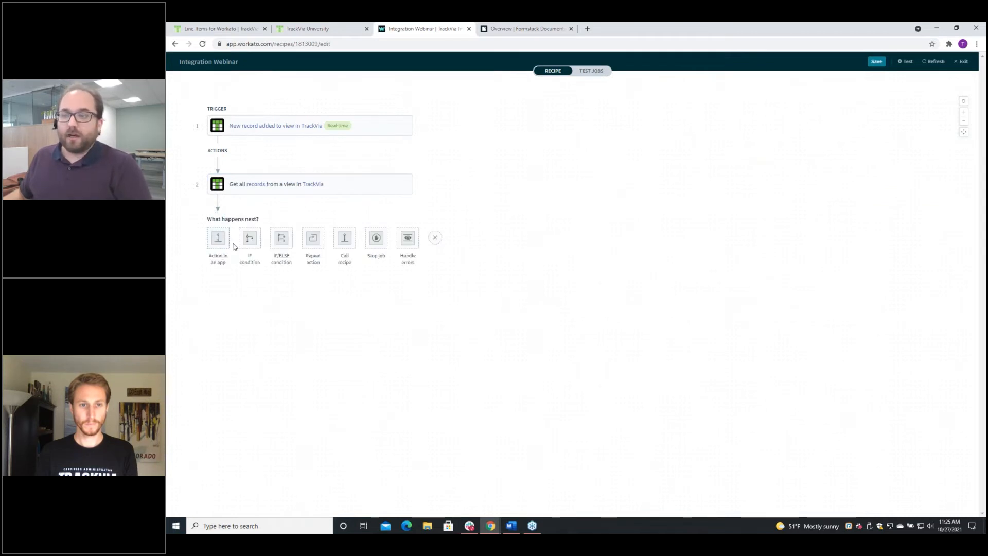
pyautogui.click(312, 239)
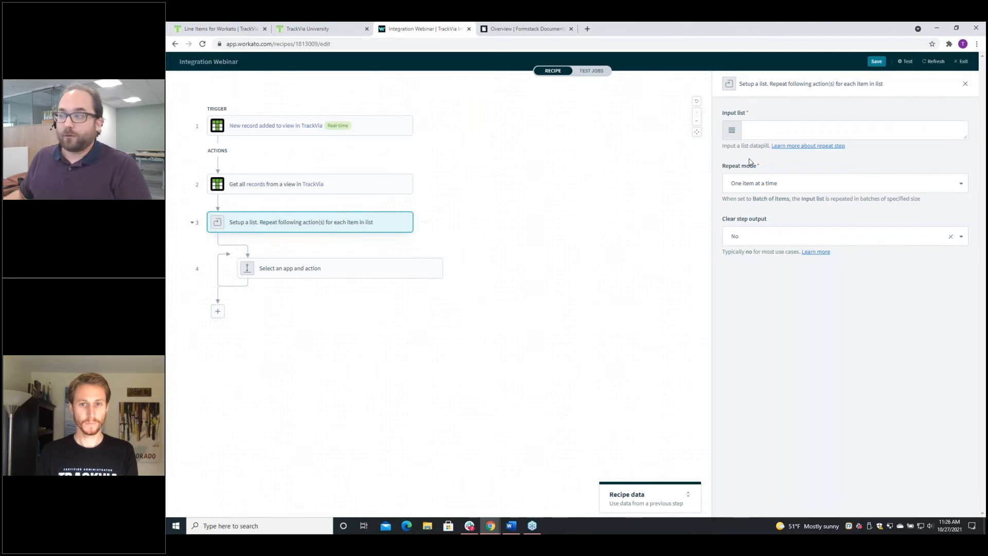
pyautogui.click(794, 131)
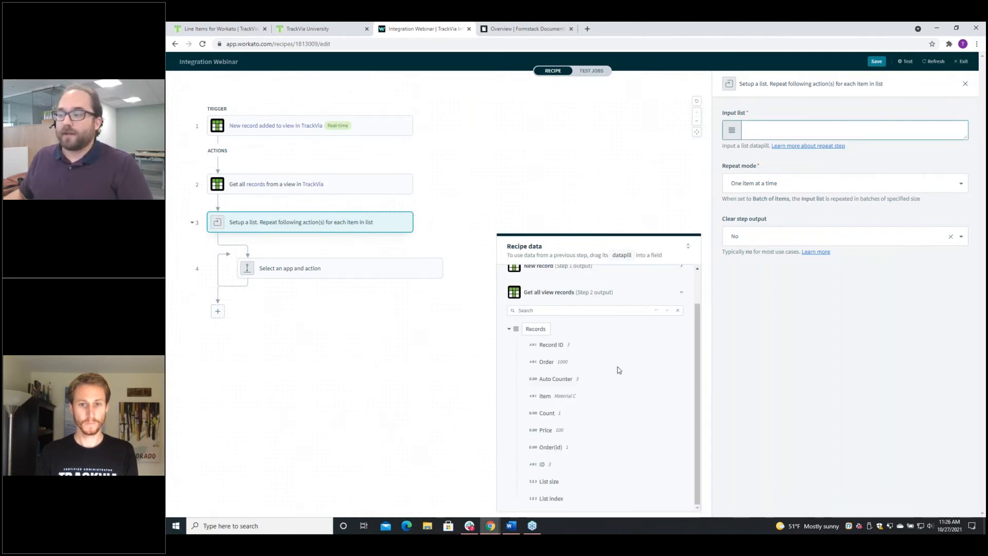
pyautogui.scroll(1, 619, 370)
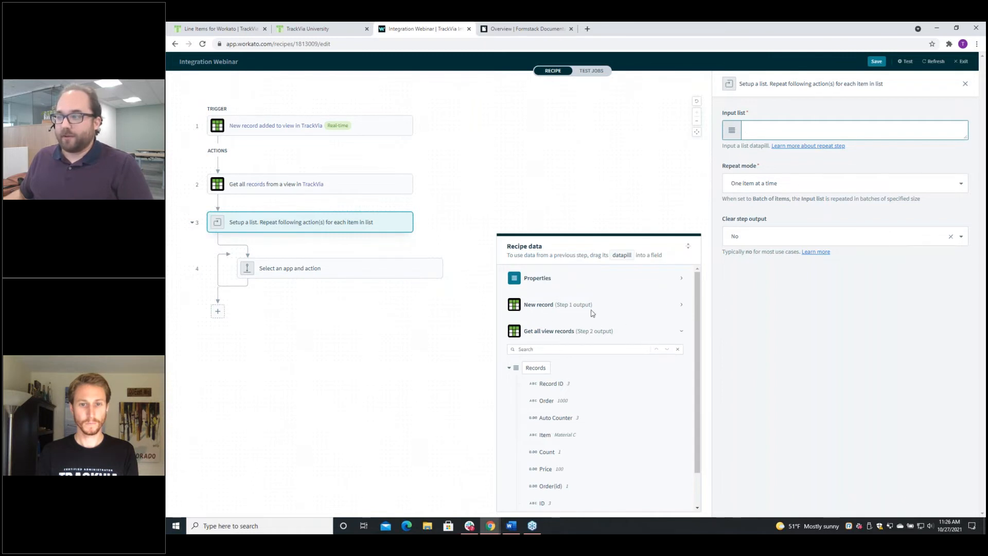
pyautogui.scroll(-1, 566, 386)
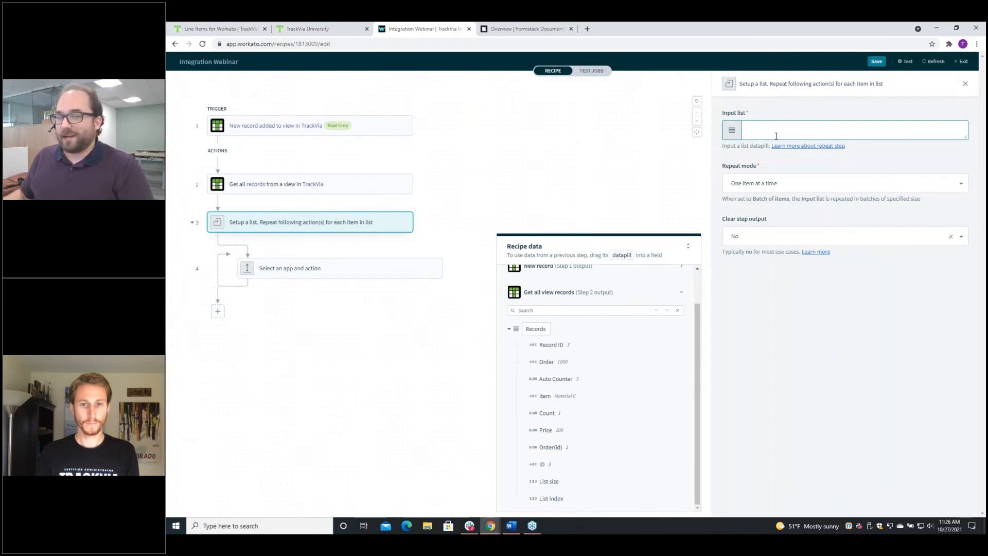
pyautogui.click(534, 331)
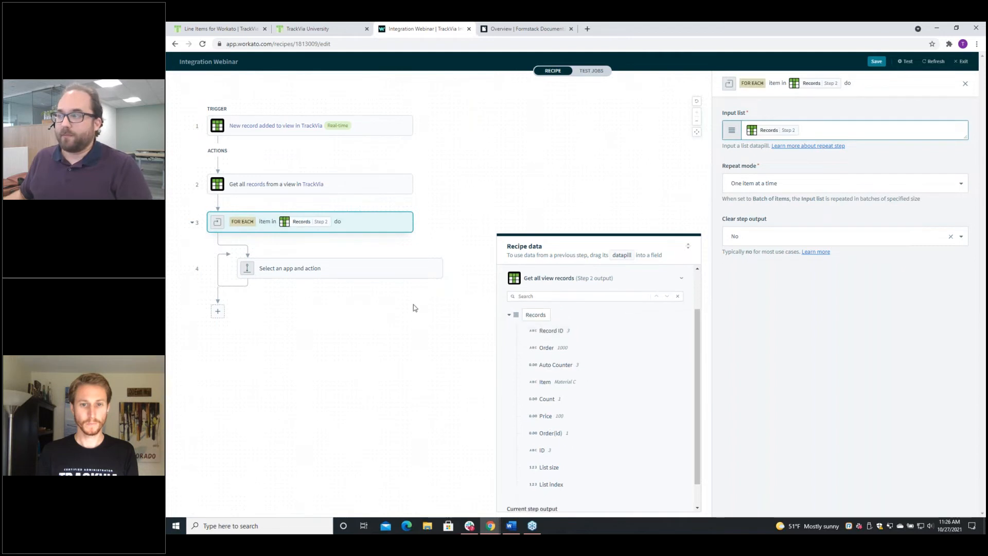
pyautogui.click(451, 183)
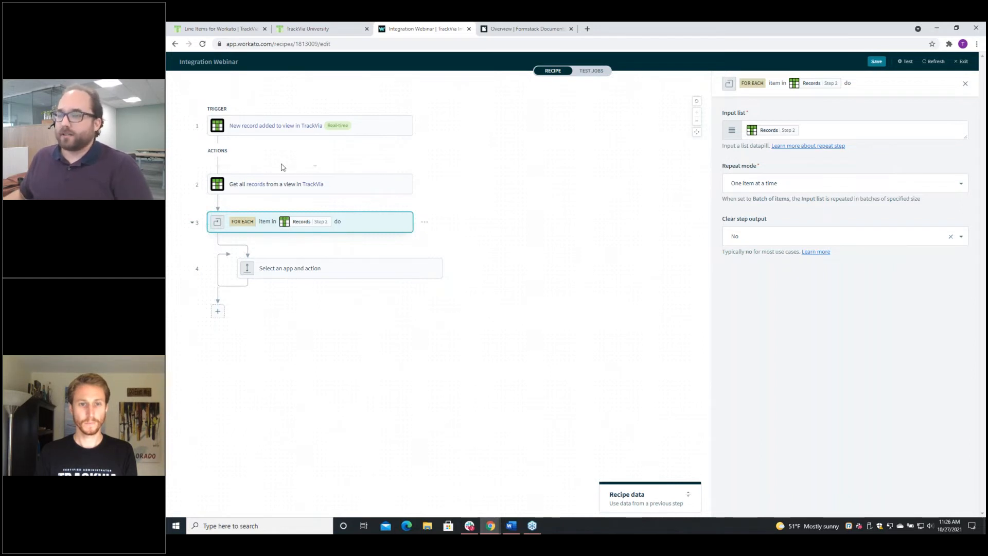
# - Delete the empty action inside the loop and add an IF condition in its place
pyautogui.click(426, 273)
pyautogui.click(454, 268)
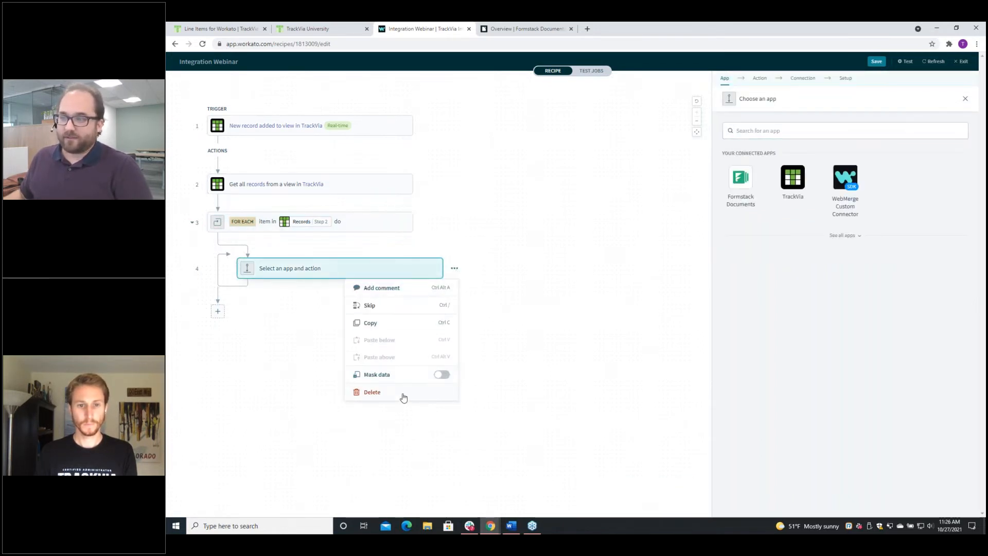
pyautogui.click(404, 394)
pyautogui.click(346, 259)
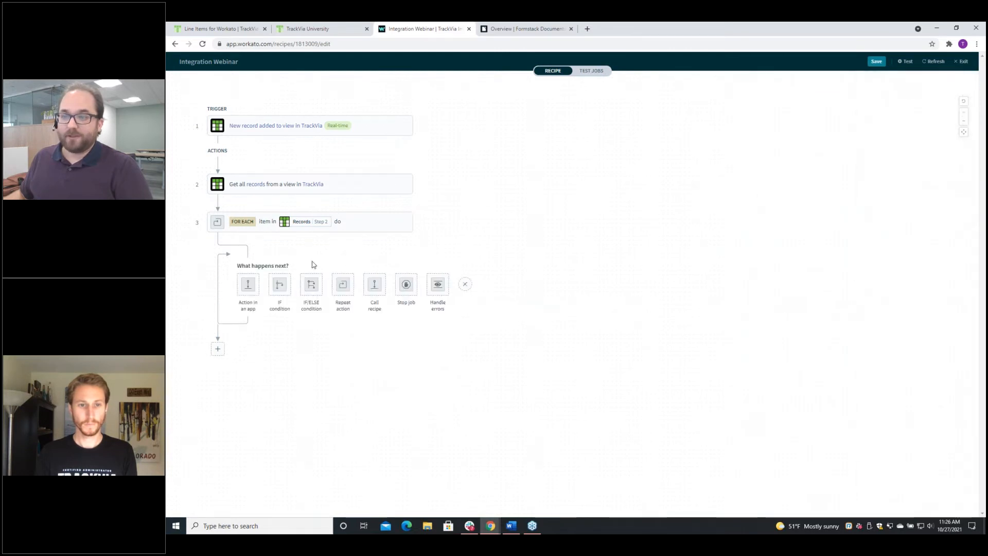
pyautogui.click(280, 285)
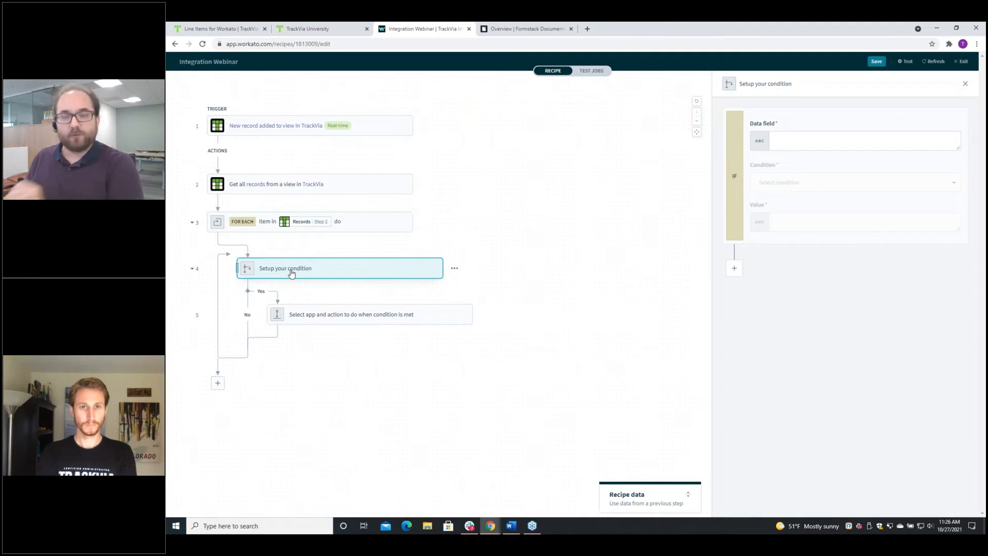
# - Set the IF condition's data field to the Order(id) datapill from the step 3 Foreach output
pyautogui.click(816, 138)
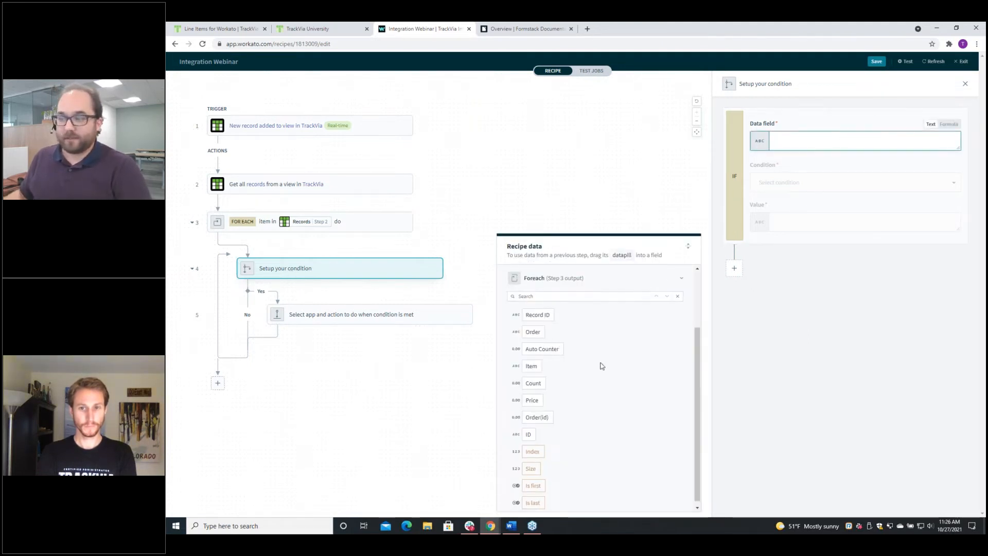
pyautogui.scroll(3, 566, 417)
pyautogui.scroll(-2, 579, 420)
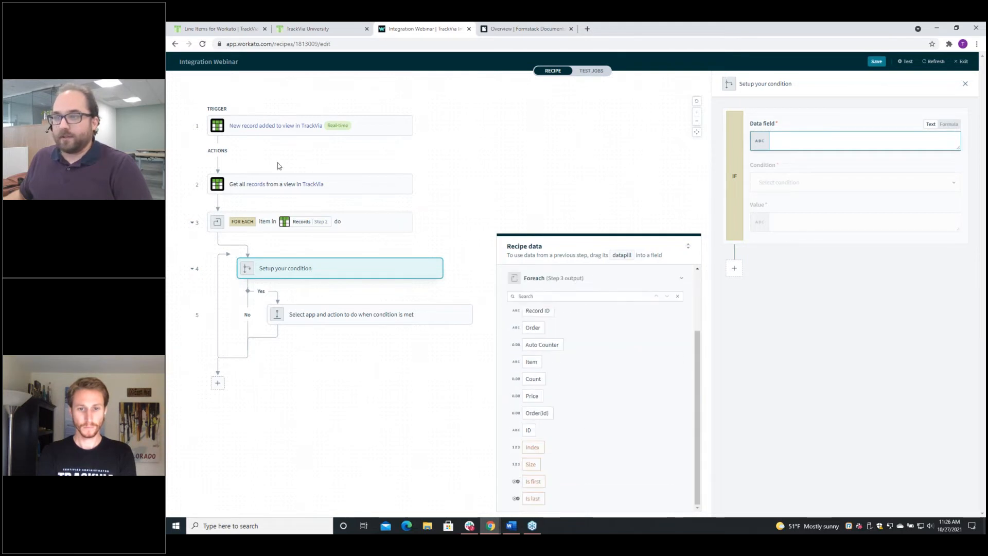
pyautogui.scroll(3, 623, 384)
pyautogui.scroll(-2, 586, 369)
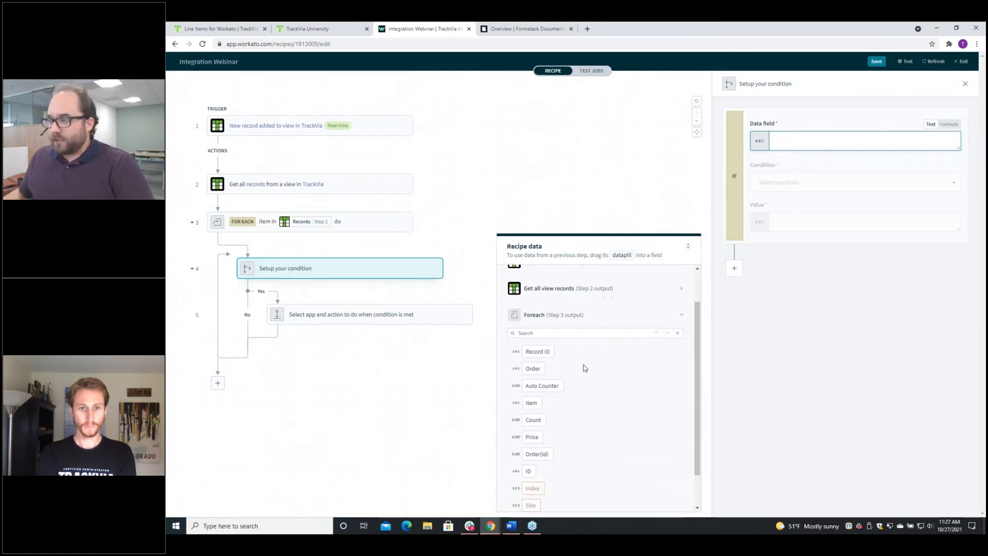
pyautogui.scroll(-1, 546, 368)
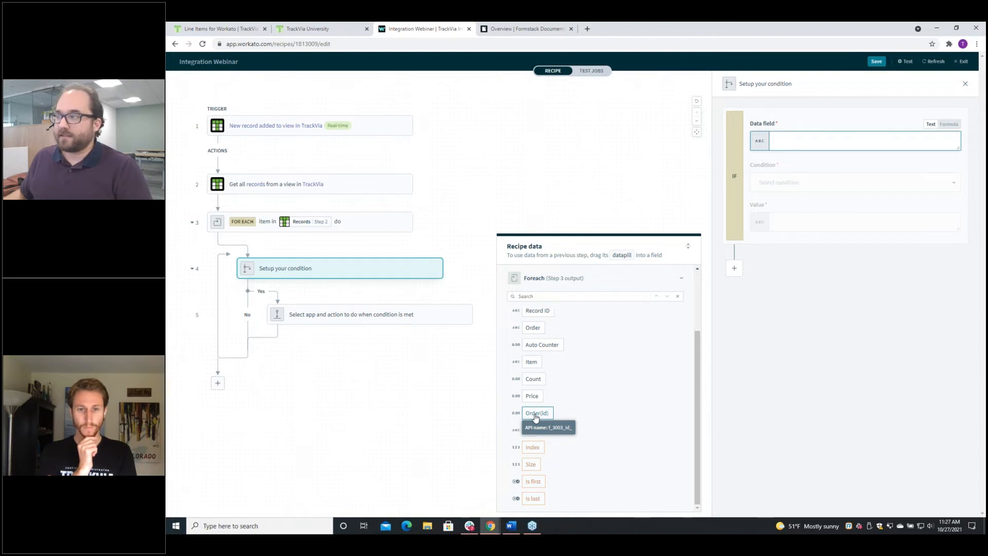
pyautogui.moveTo(535, 416); pyautogui.dragTo(801, 141)
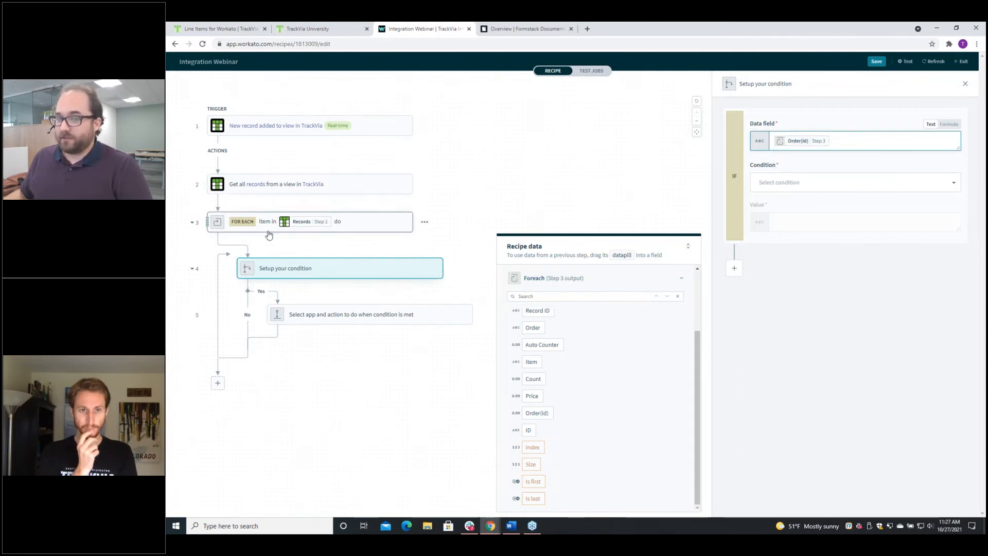
# - Make the condition test equals against the ID datapill from the step 1 new record
pyautogui.click(805, 184)
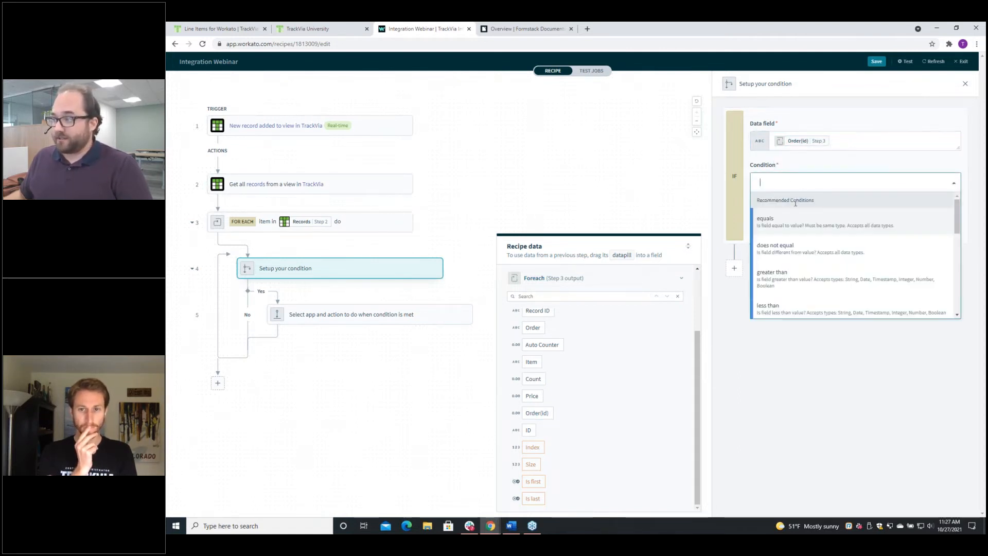
pyautogui.click(795, 229)
pyautogui.click(803, 221)
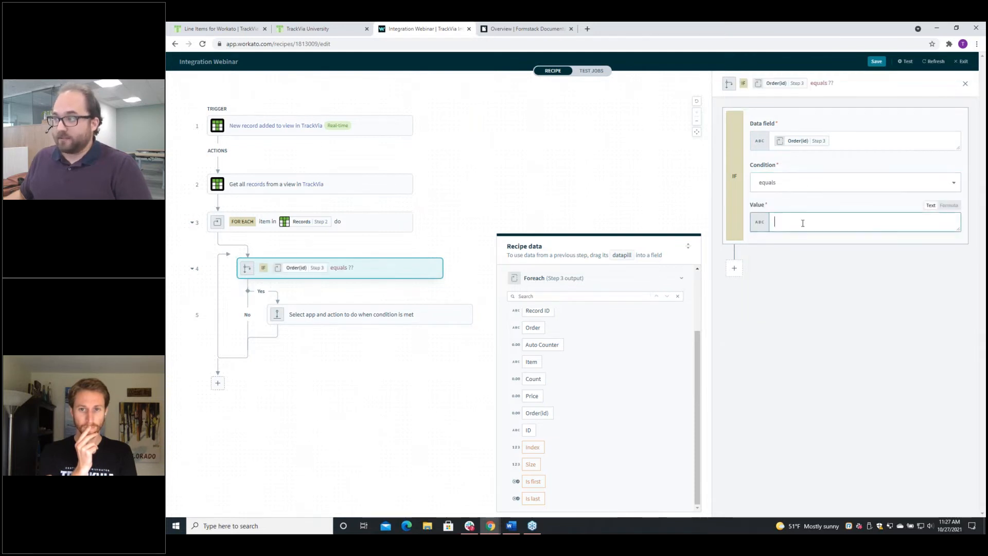
pyautogui.click(540, 308)
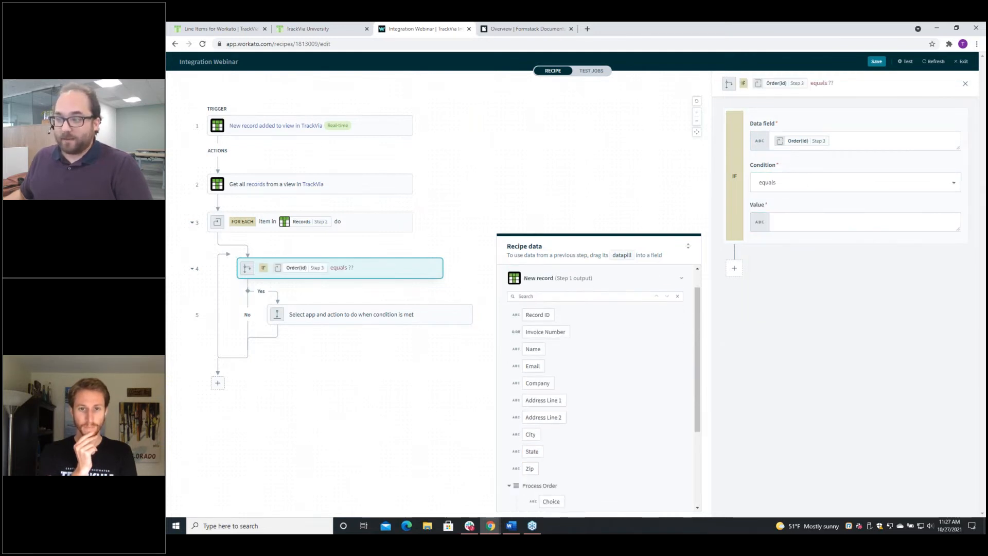
pyautogui.scroll(-3, 594, 365)
pyautogui.scroll(1, 591, 368)
pyautogui.scroll(-1, 576, 402)
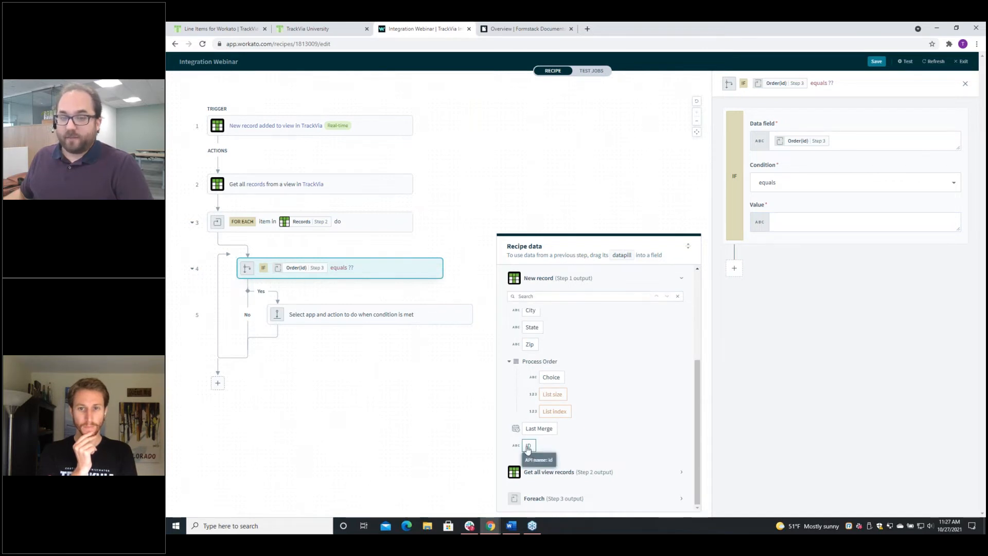
pyautogui.moveTo(528, 448); pyautogui.dragTo(802, 222)
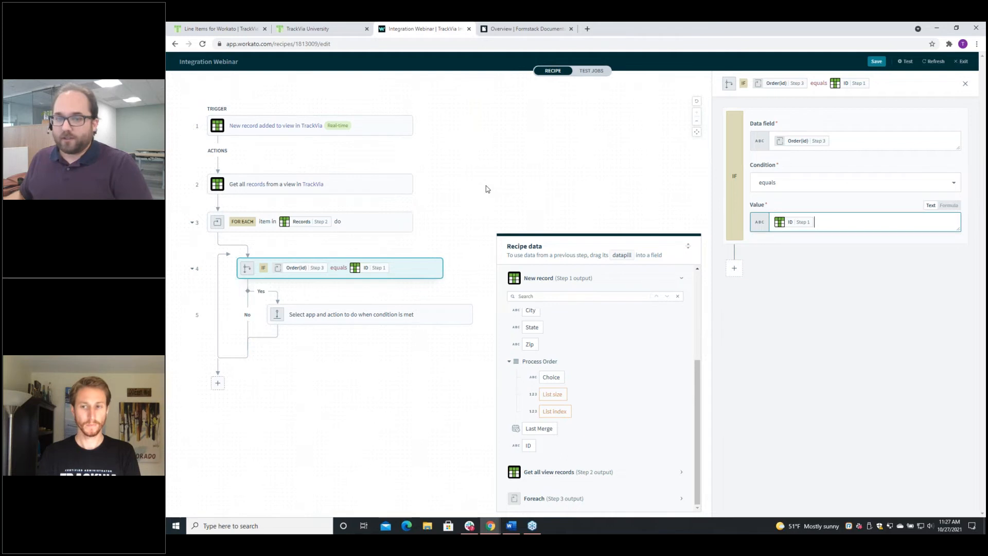
# - Open the empty action in the condition's Yes branch for choosing its app
pyautogui.click(429, 317)
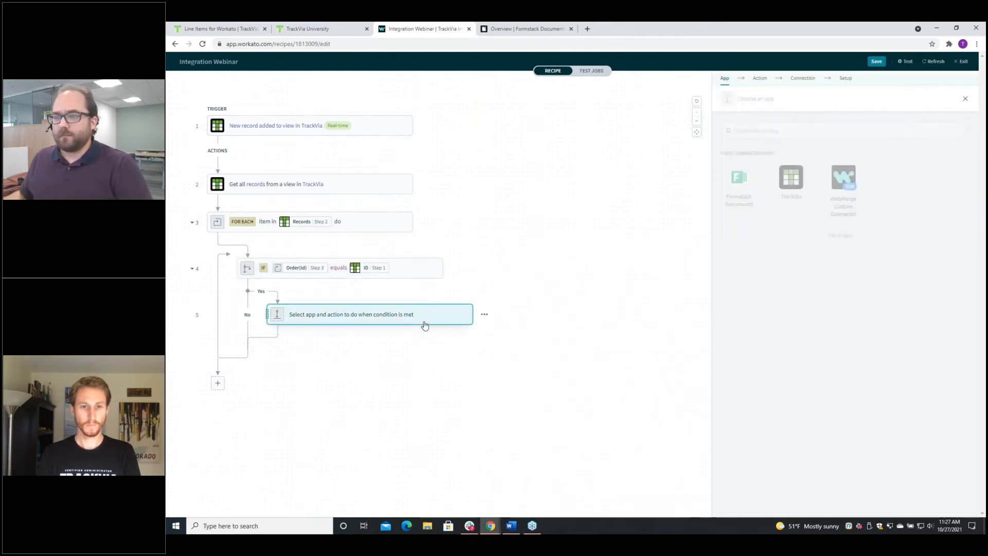
pyautogui.click(485, 314)
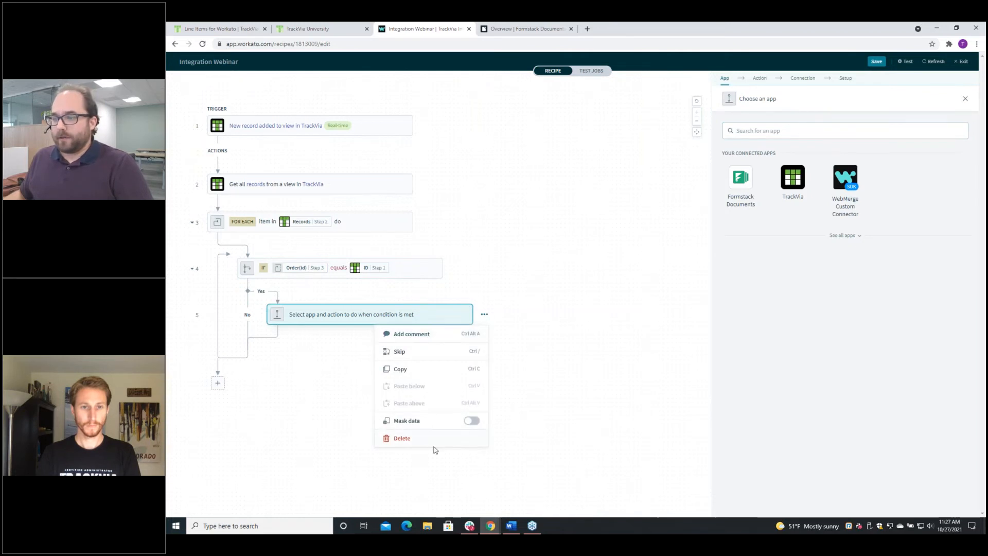
pyautogui.click(362, 316)
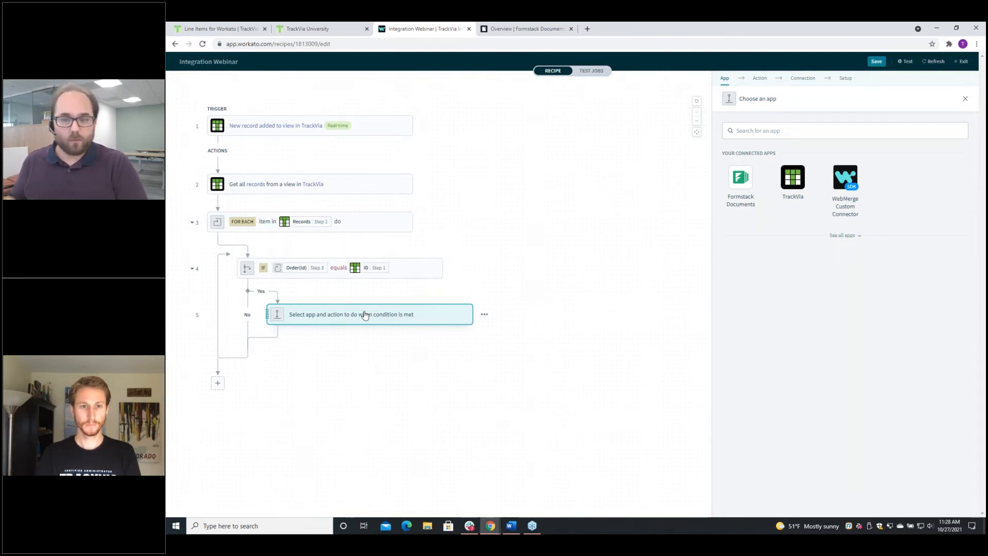
# - Switch to Formstack Documents and open the Webinar Invoice file to examine the merge fields in its line-item table
pyautogui.click(530, 28)
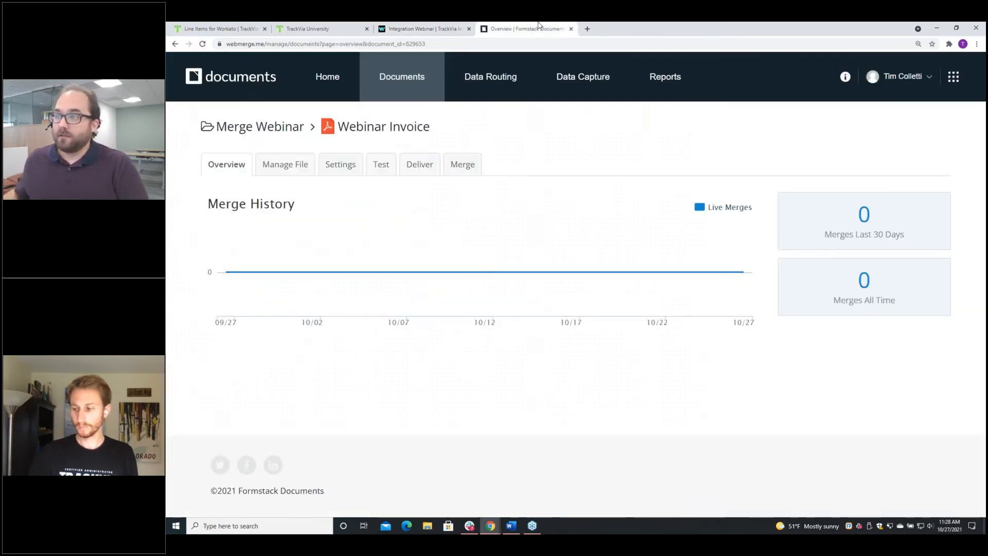
pyautogui.click(286, 159)
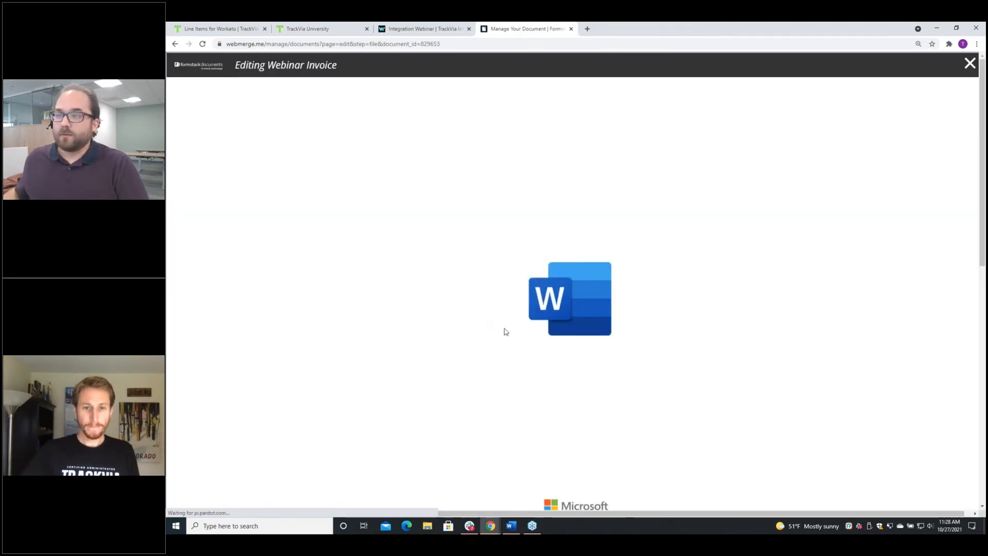
pyautogui.scroll(-3, 488, 305)
pyautogui.scroll(1, 459, 311)
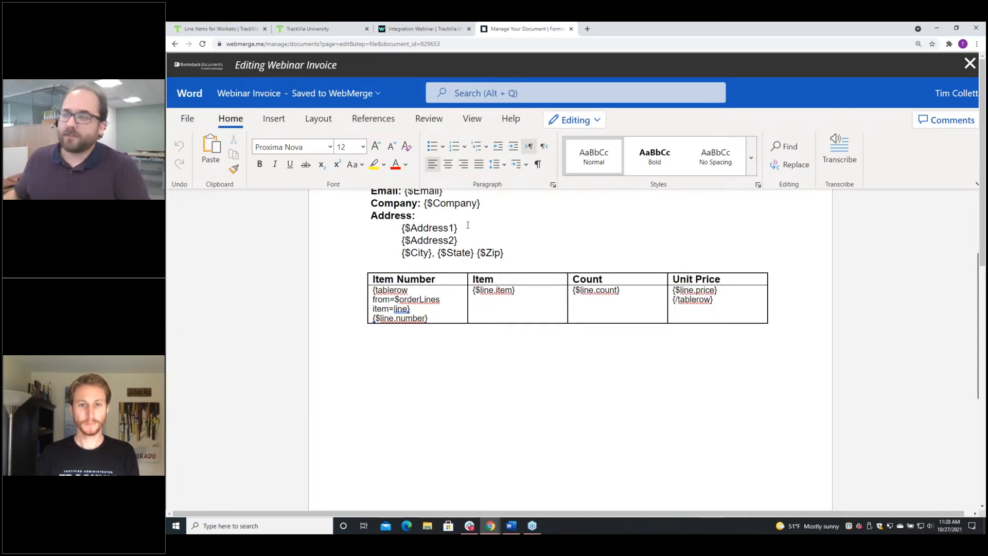
# - Back in the recipe, assign the Lists by Workato action Accumulate items to list to the condition's Yes branch
pyautogui.click(402, 25)
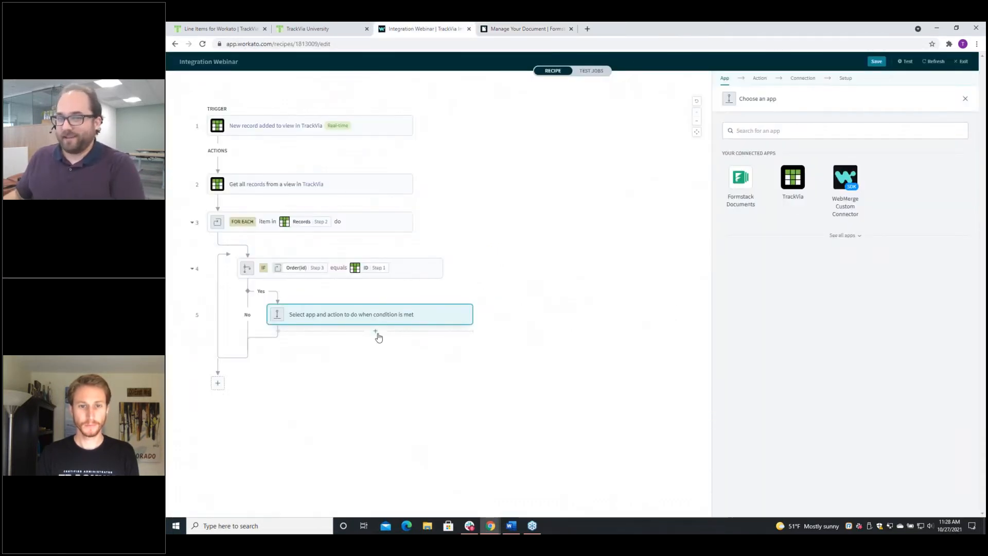
pyautogui.click(814, 131)
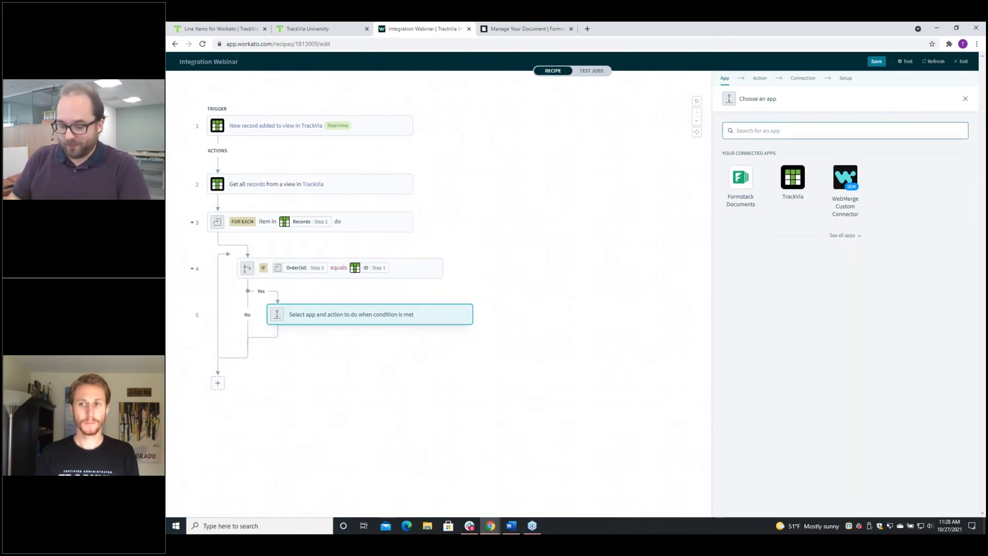
pyautogui.write('list')
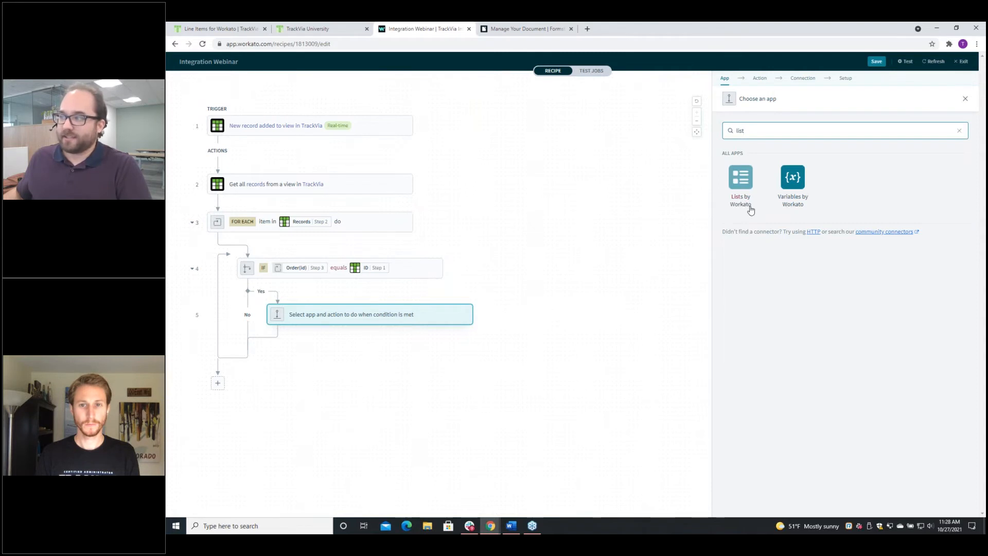
pyautogui.click(743, 181)
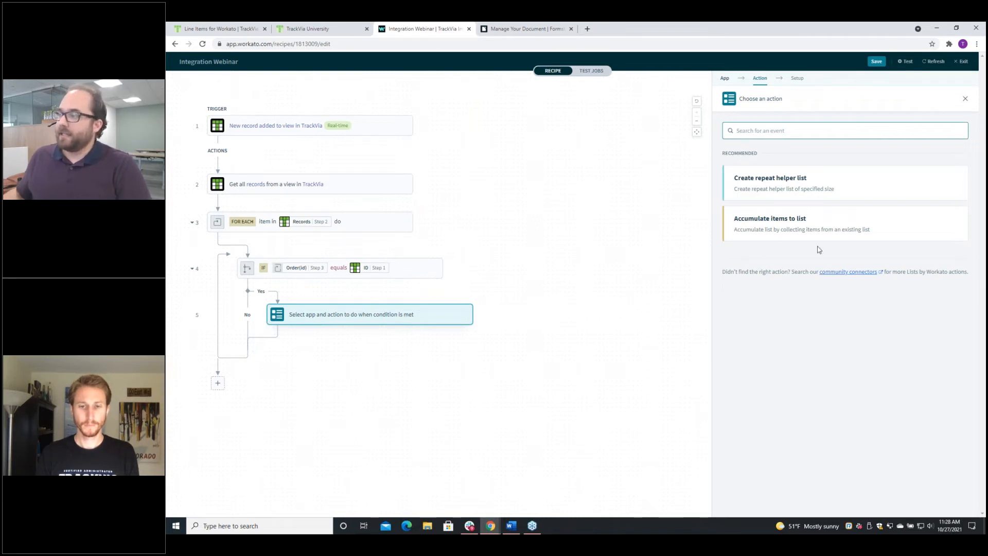
pyautogui.click(889, 228)
# - Name the accumulated list List Items
pyautogui.click(777, 222)
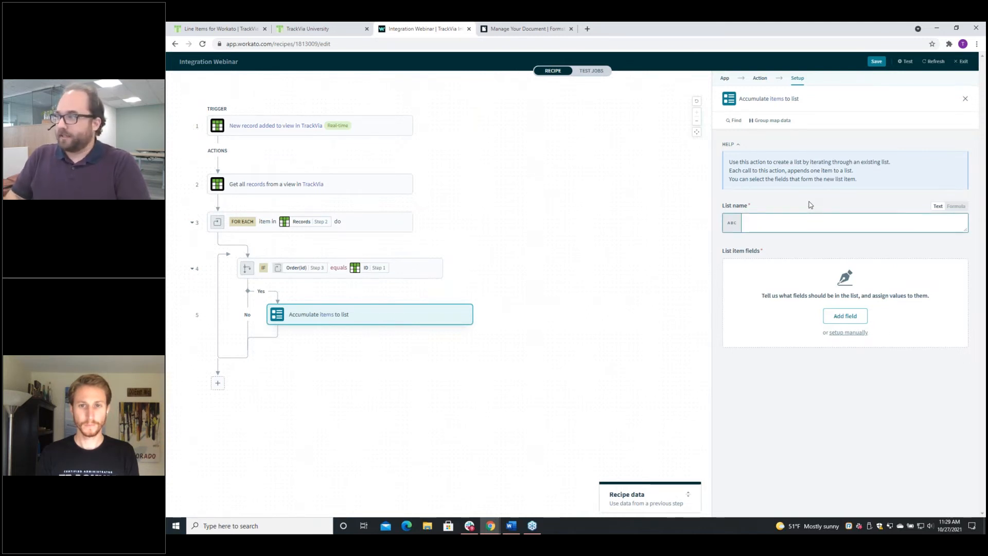
pyautogui.write('List items')
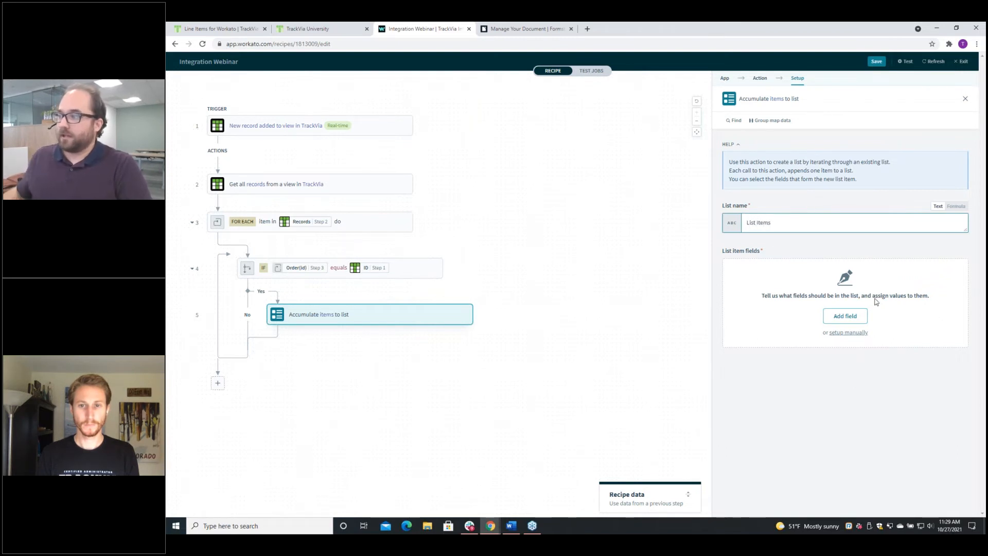
pyautogui.click(847, 393)
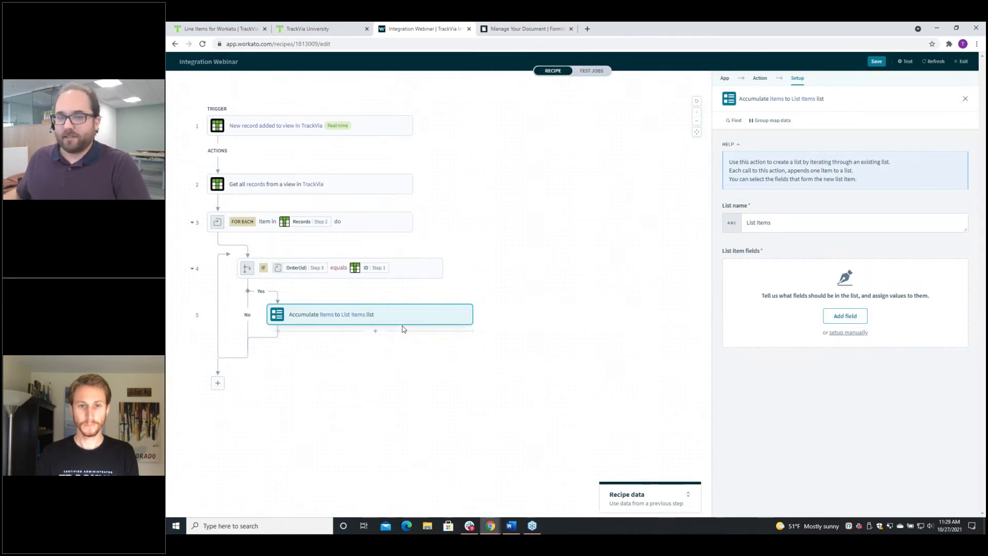
# - Switch to the Webinar Invoice document and examine the merge field names in its line-item table
pyautogui.click(521, 29)
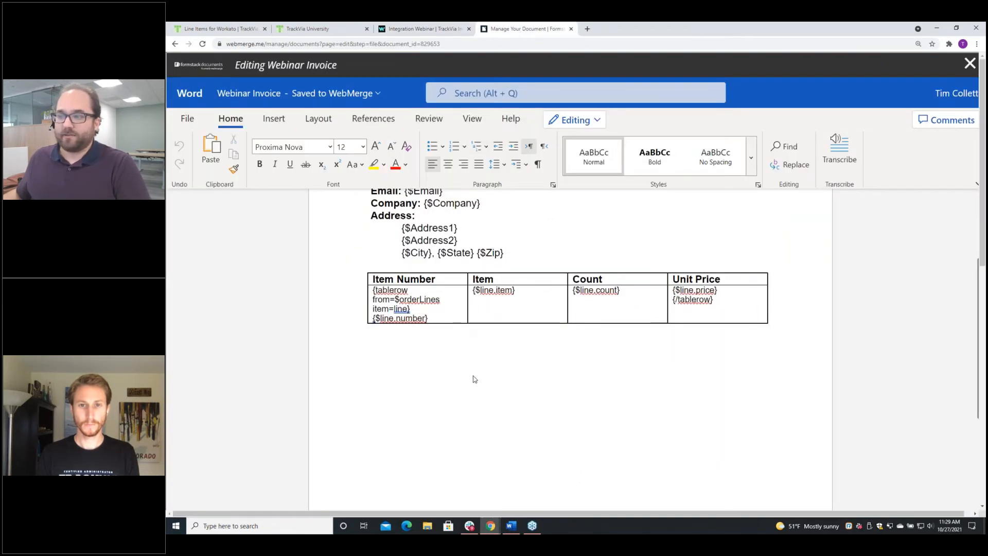
pyautogui.scroll(1, 472, 376)
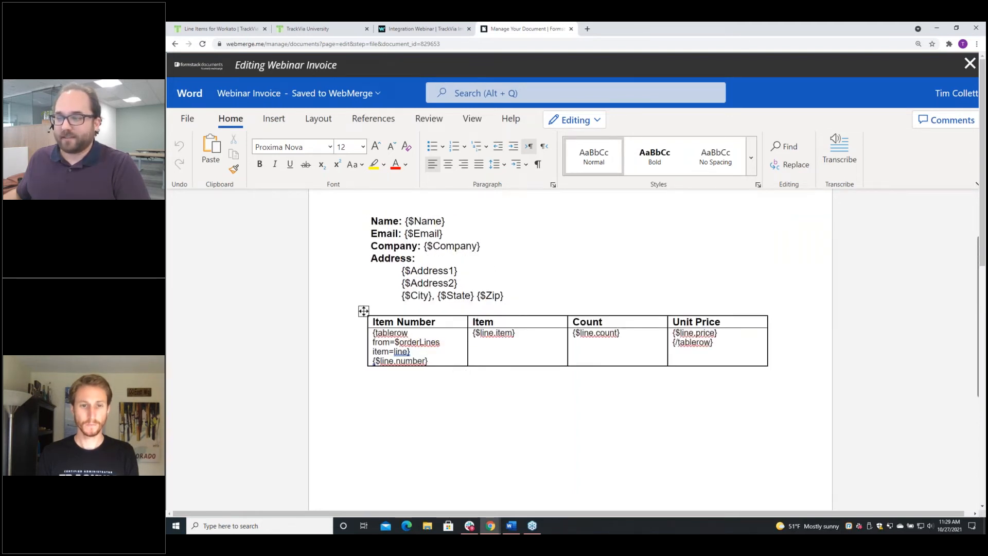
pyautogui.moveTo(496, 333); pyautogui.dragTo(512, 335)
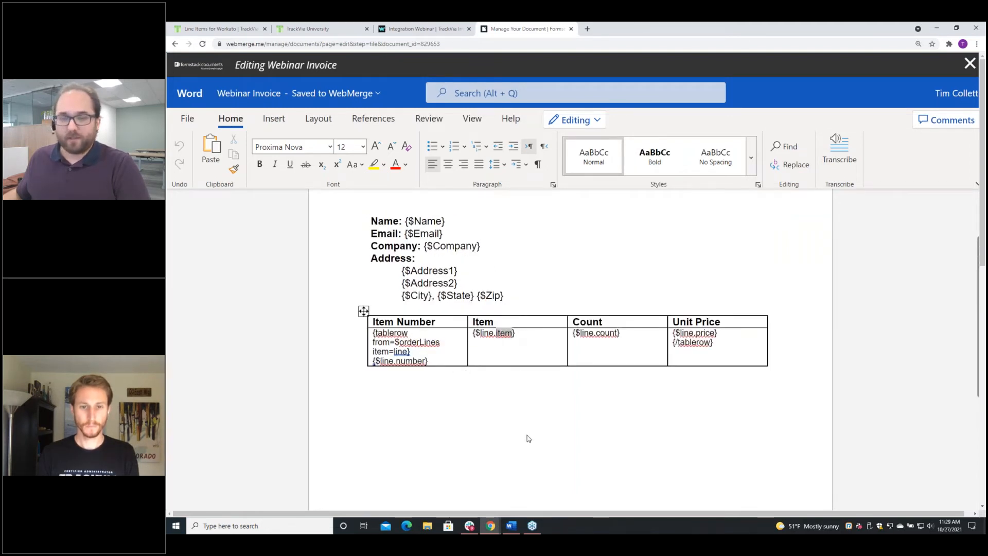
pyautogui.click(522, 343)
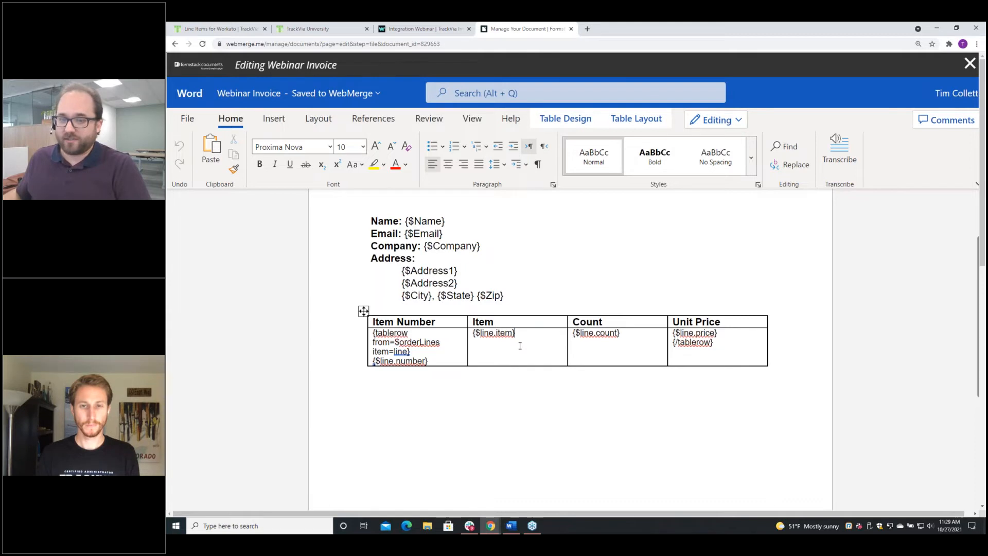
pyautogui.click(422, 28)
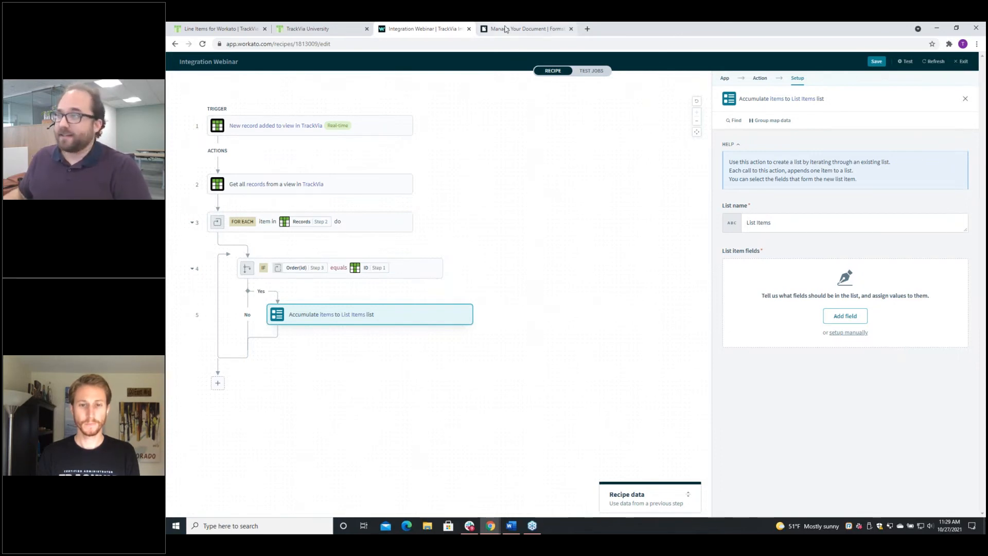
pyautogui.click(546, 29)
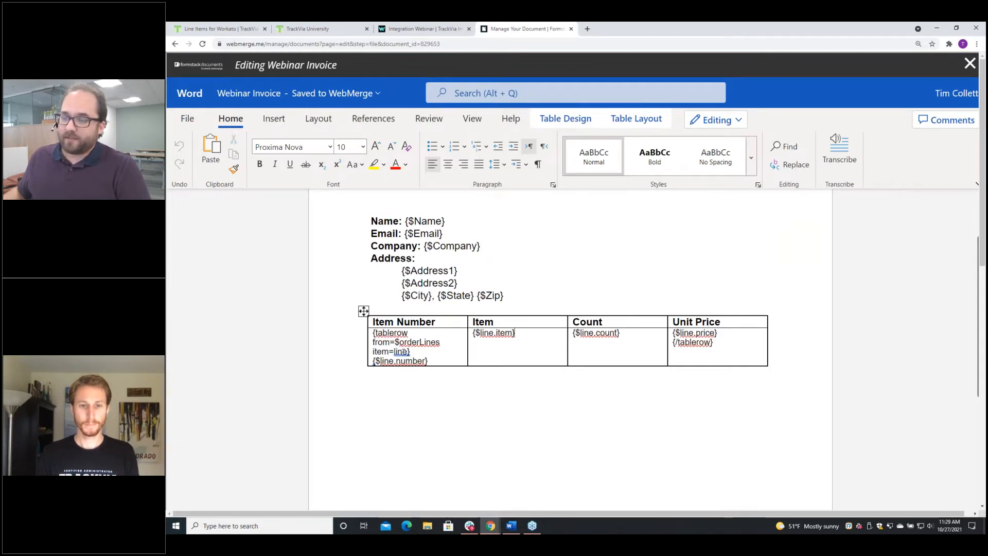
pyautogui.moveTo(410, 352)
pyautogui.mouseDown()
pyautogui.moveTo(393, 352)
pyautogui.moveTo(420, 363)
pyautogui.mouseUp()
pyautogui.click(400, 388)
pyautogui.click(422, 408)
pyautogui.click(497, 333)
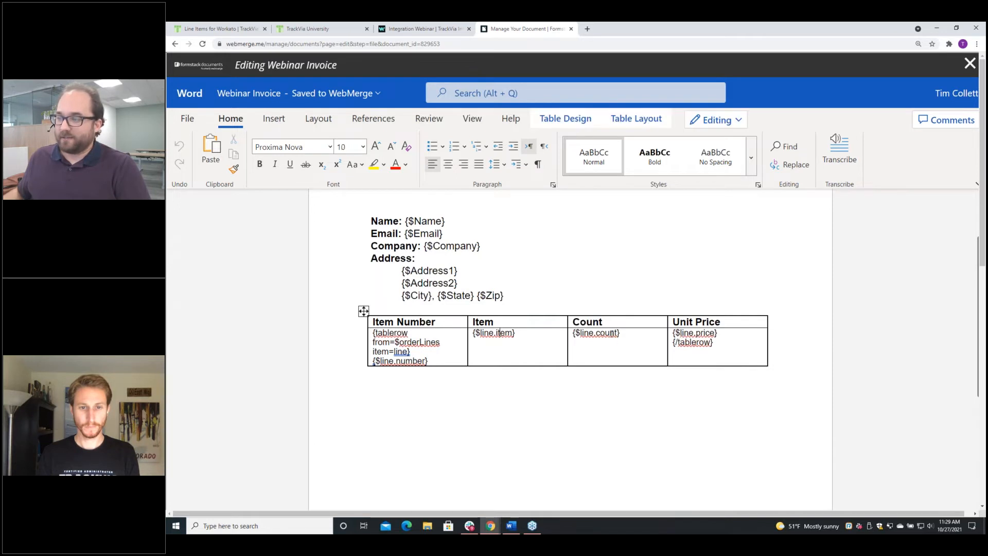
# - Back in the recipe, add a String field labelled item to the accumulated list's item fields
pyautogui.click(415, 27)
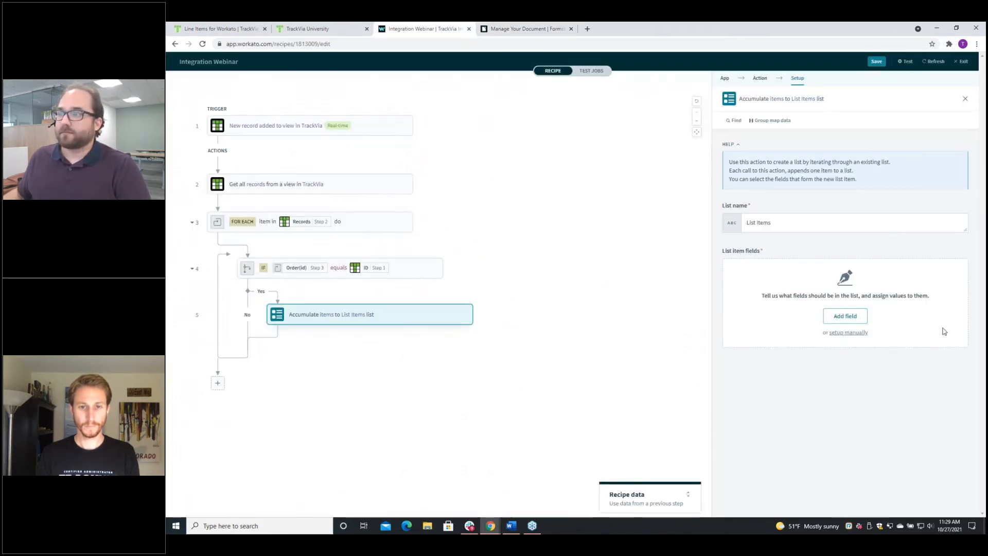
pyautogui.click(839, 313)
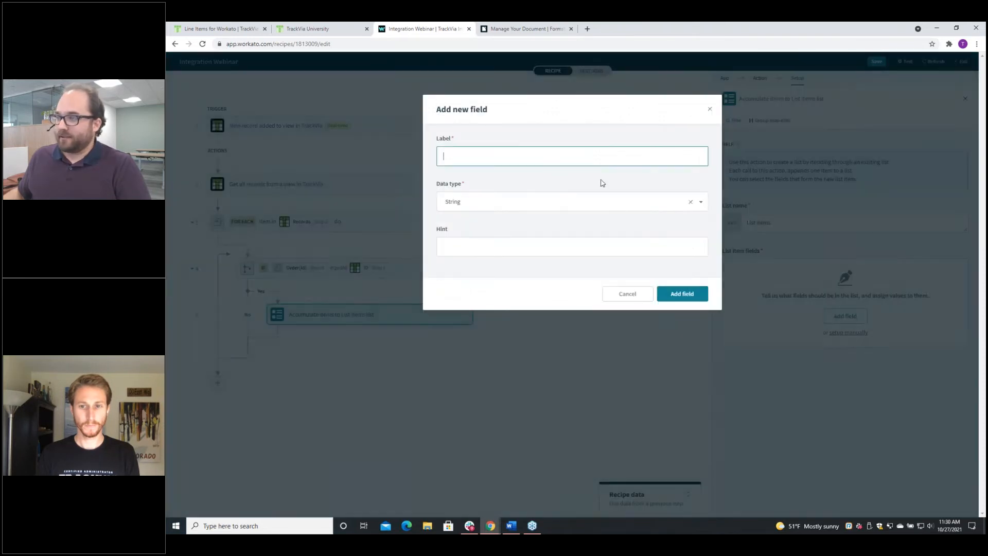
pyautogui.write('Item')
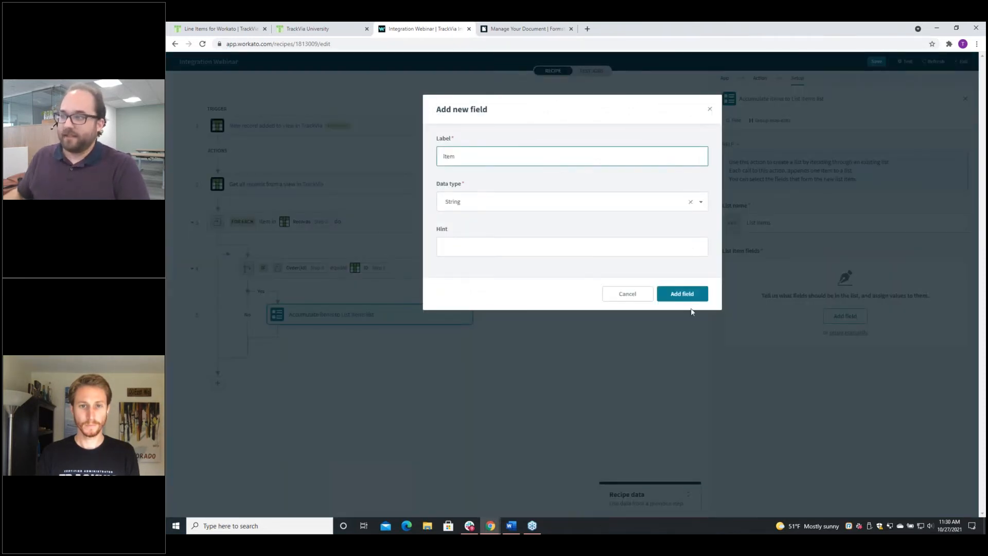
pyautogui.click(692, 293)
# - Add a list item field labelled number with the Number data type
pyautogui.click(878, 269)
pyautogui.write('number')
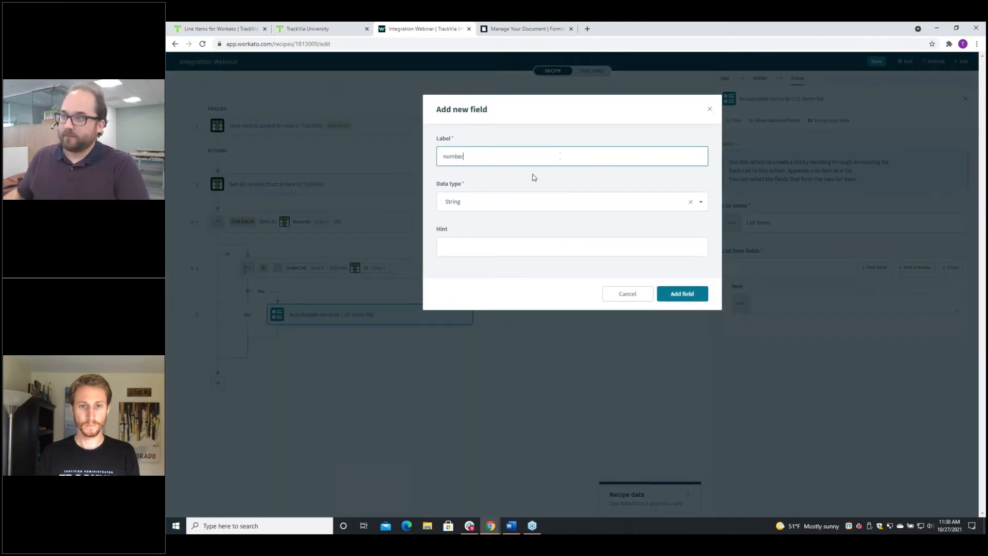
pyautogui.click(496, 201)
pyautogui.click(454, 242)
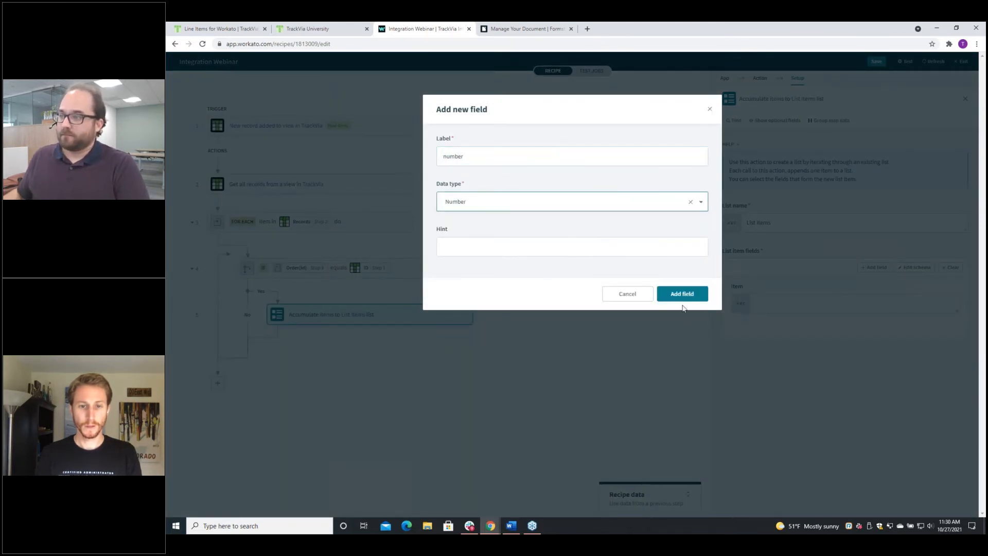
pyautogui.click(688, 293)
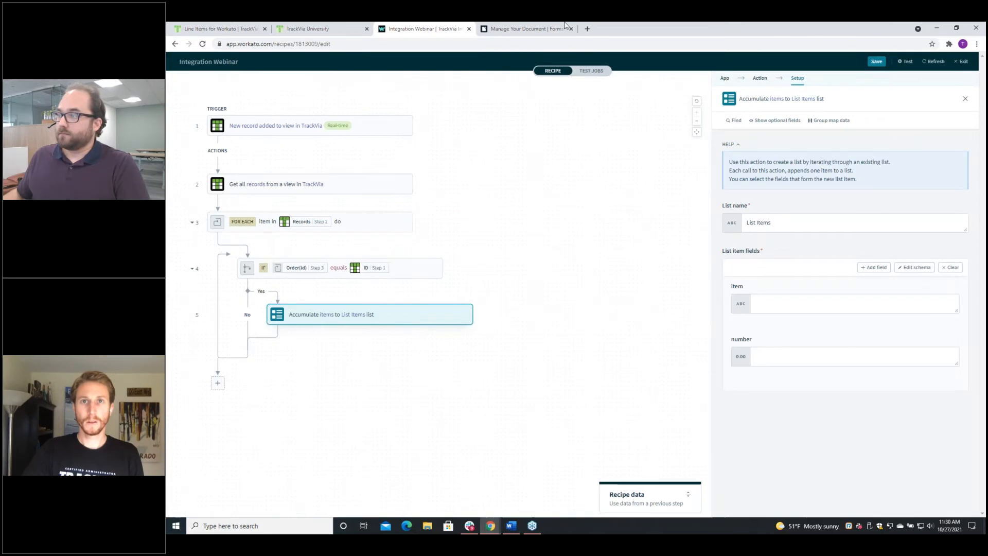
# - Check the invoice table's merge fields again and add a list item field labelled count with the Number data type
pyautogui.click(522, 29)
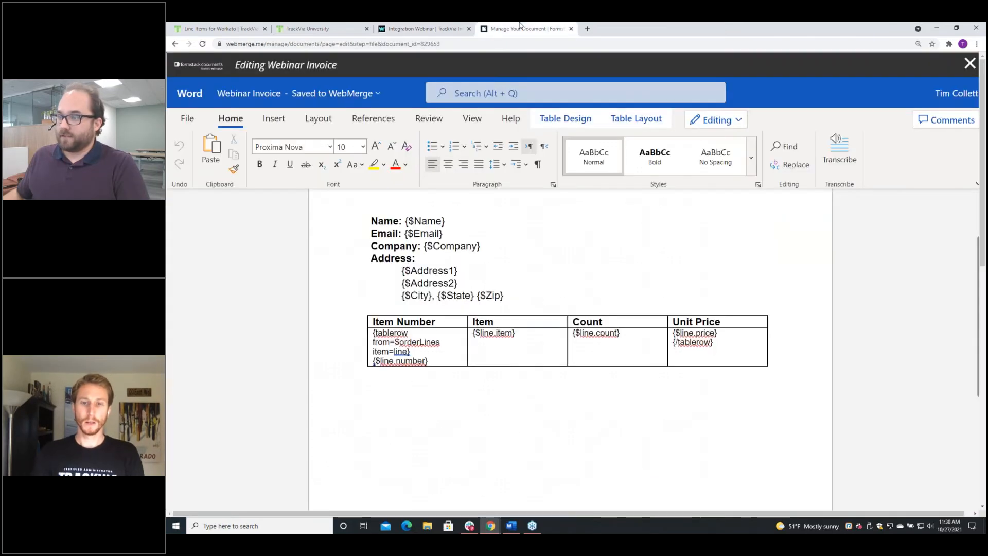
pyautogui.click(414, 27)
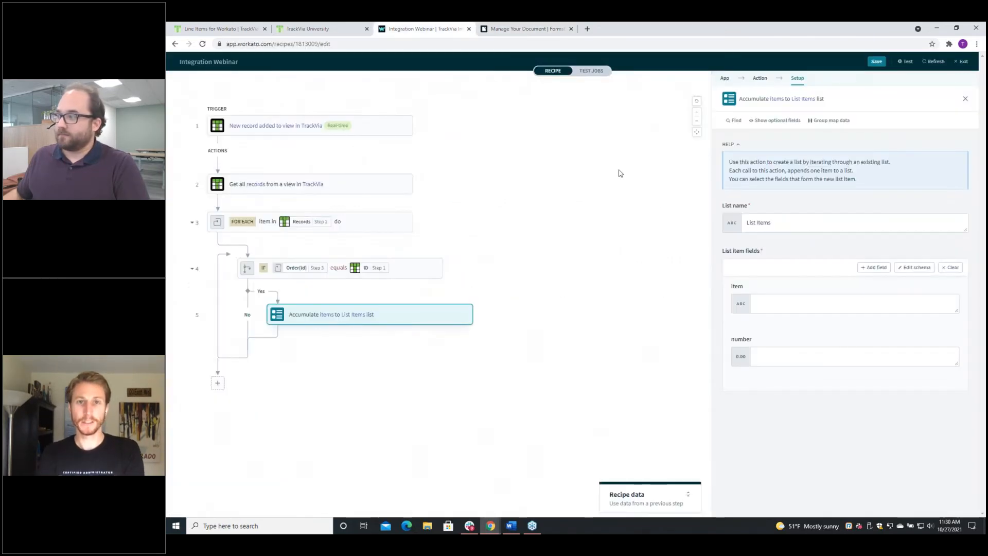
pyautogui.click(875, 267)
pyautogui.write('count')
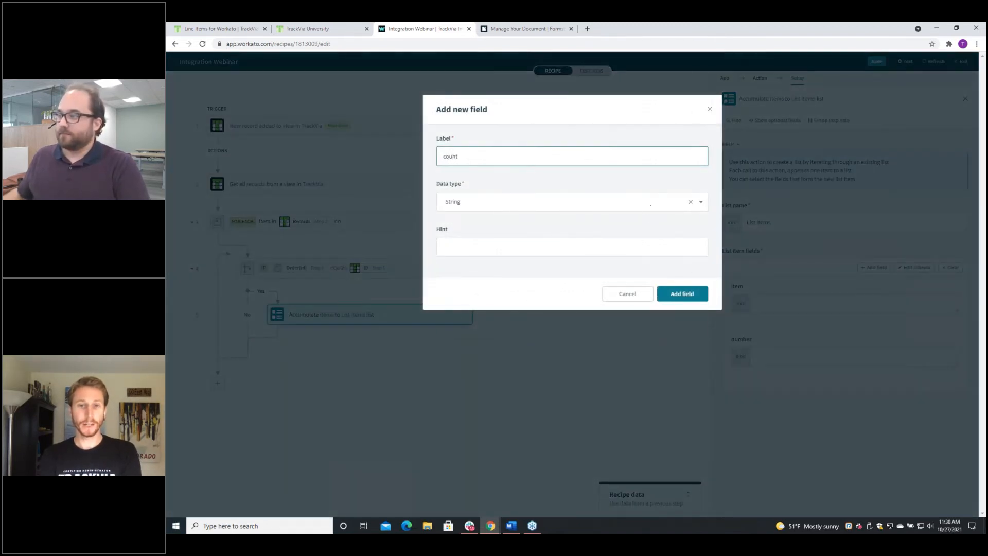
pyautogui.click(651, 201)
pyautogui.click(503, 242)
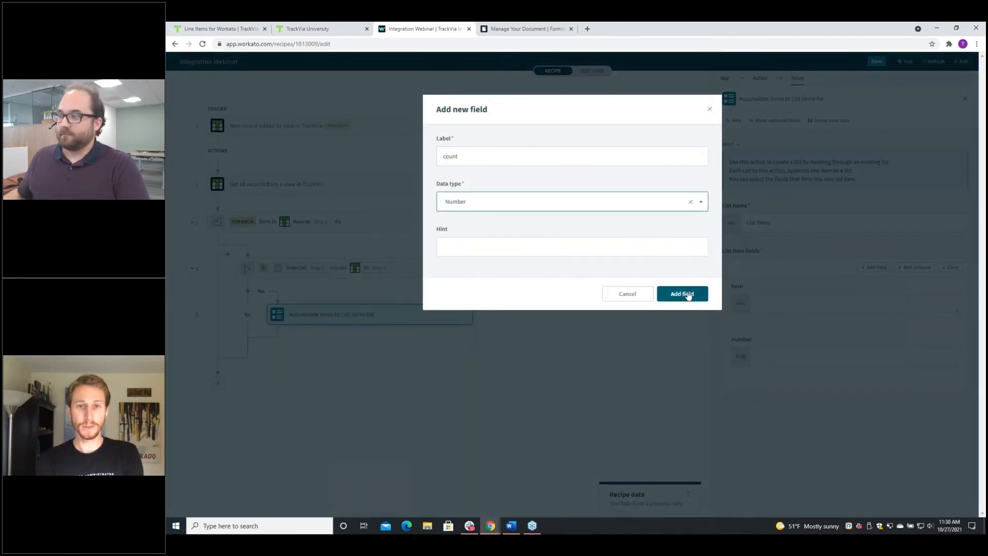
pyautogui.click(688, 295)
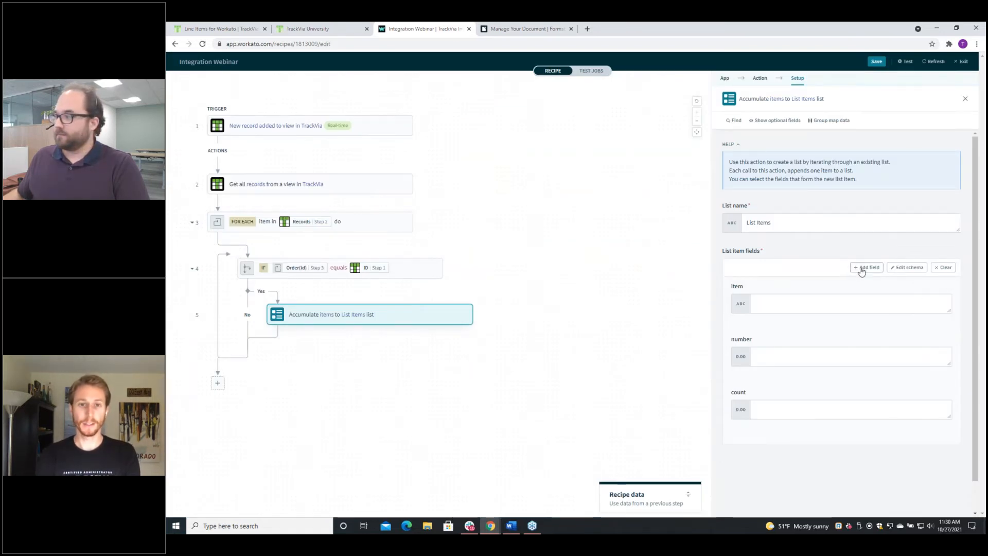
# - Add a list item field labelled price with the Number data type
pyautogui.click(867, 267)
pyautogui.write('price')
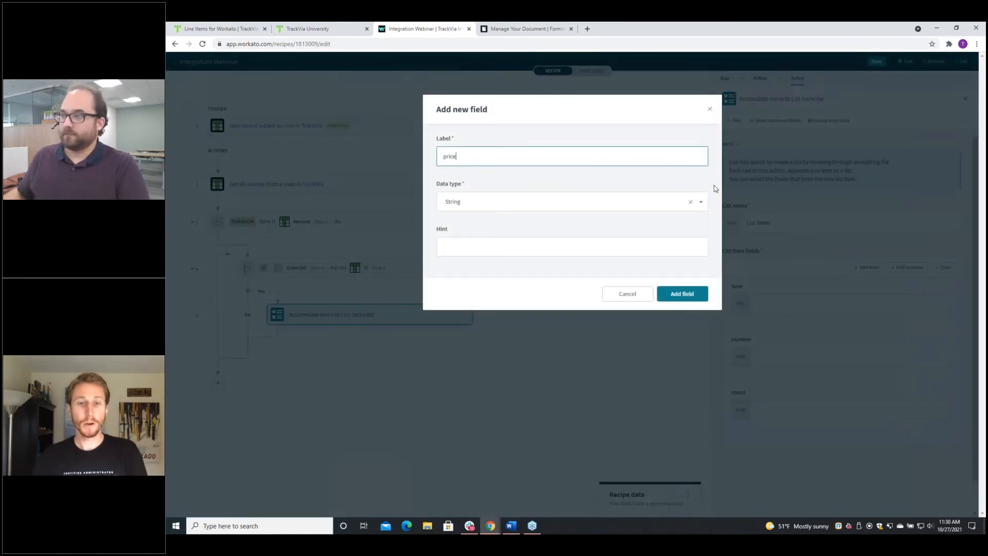
pyautogui.click(559, 204)
pyautogui.click(498, 241)
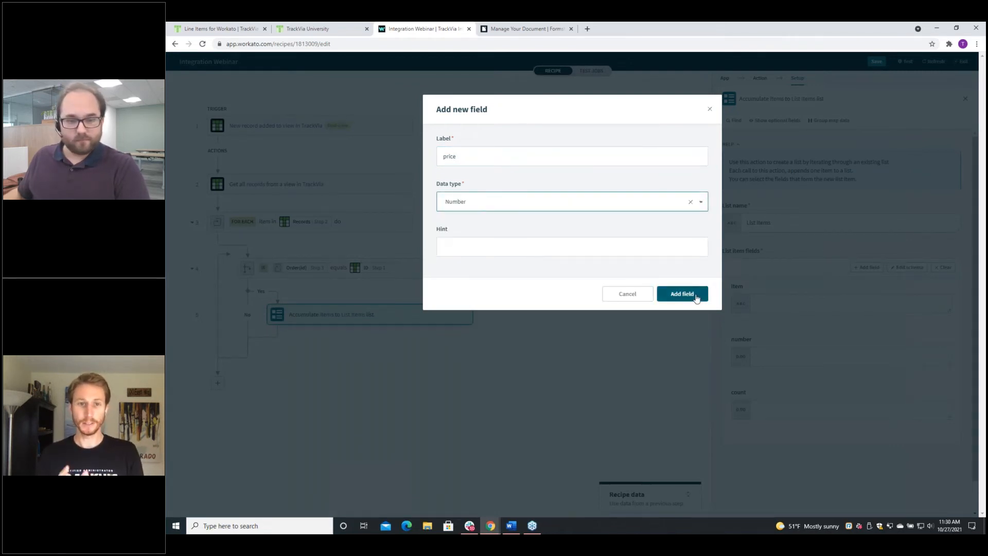
pyautogui.click(697, 297)
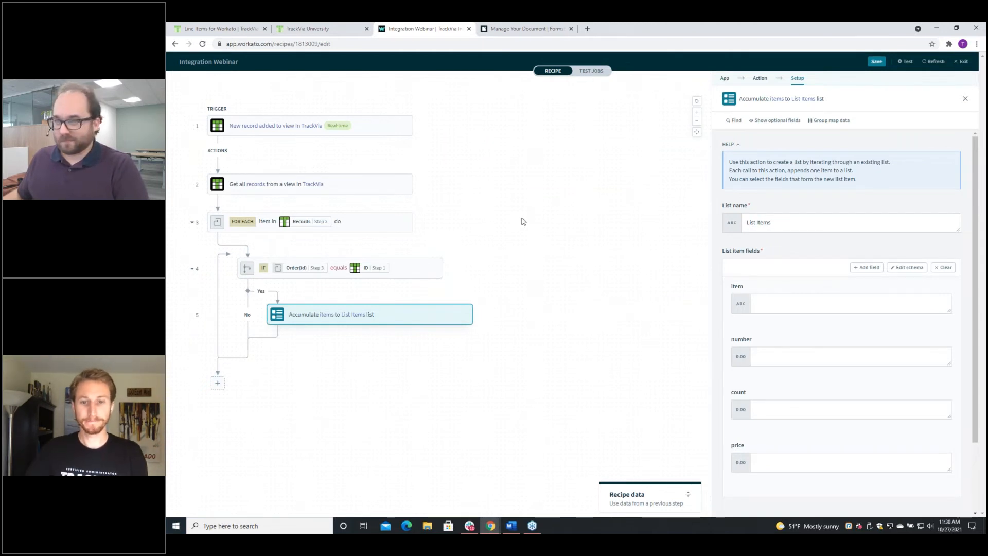
# - Review the settings of the TrackVia trigger, its optional trigger condition, the record search's search text and the order ID condition
pyautogui.click(369, 187)
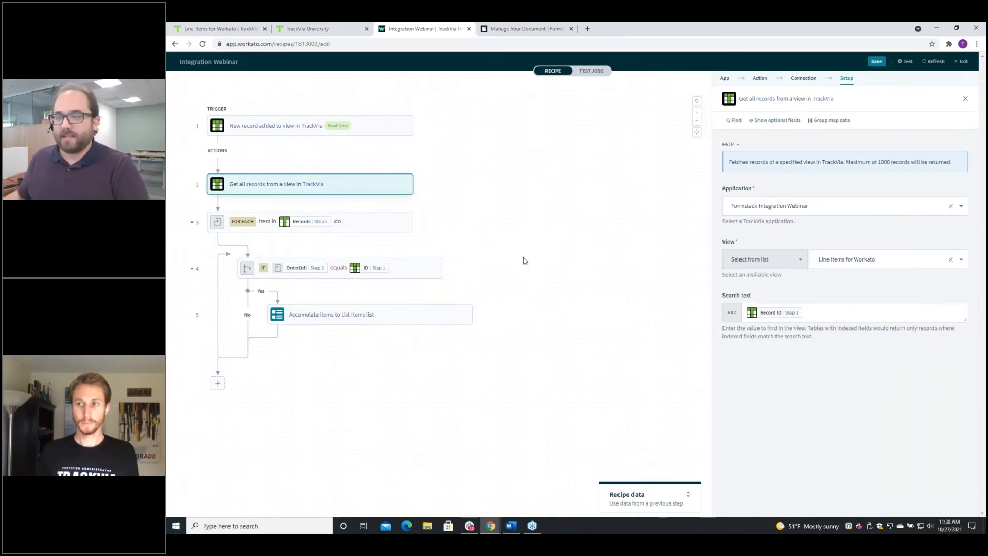
pyautogui.moveTo(768, 319)
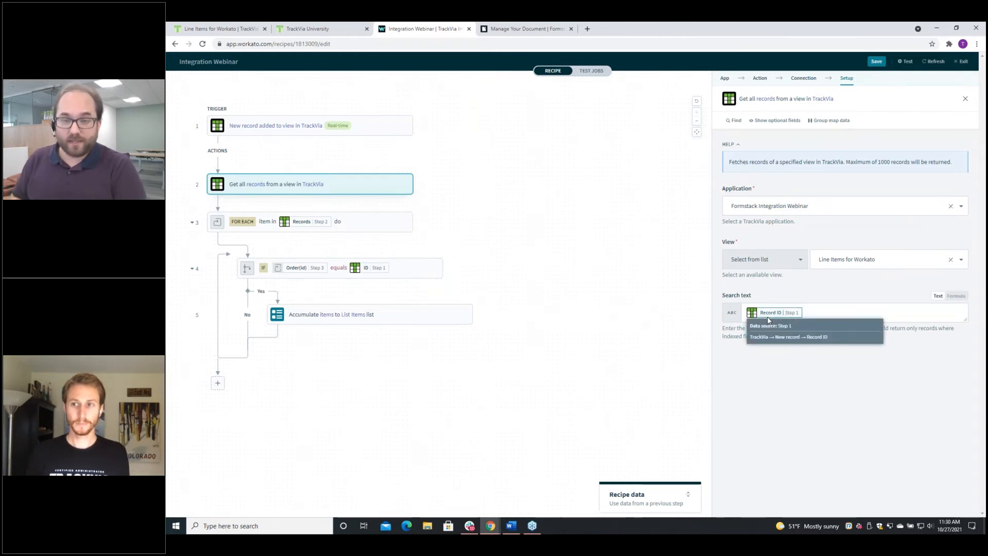
pyautogui.click(275, 131)
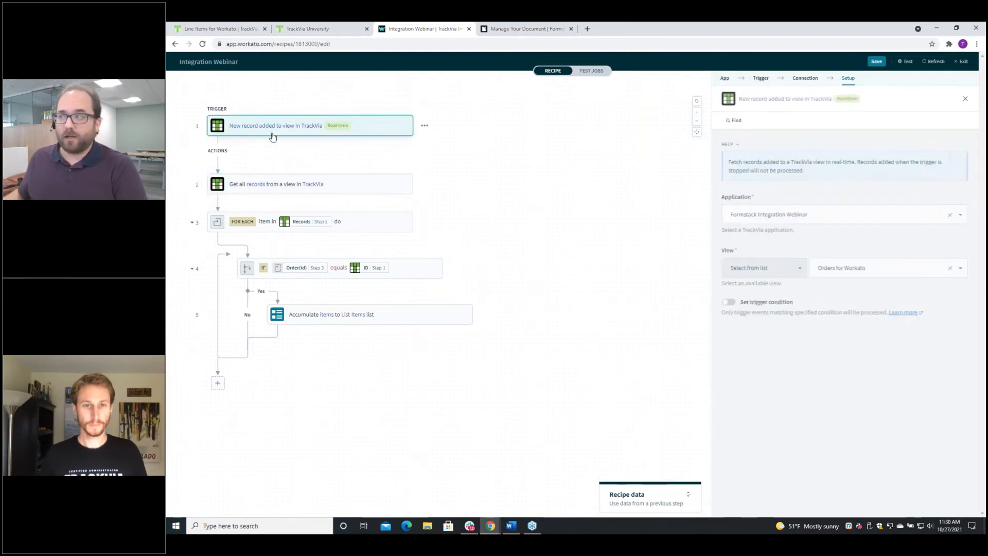
pyautogui.click(729, 303)
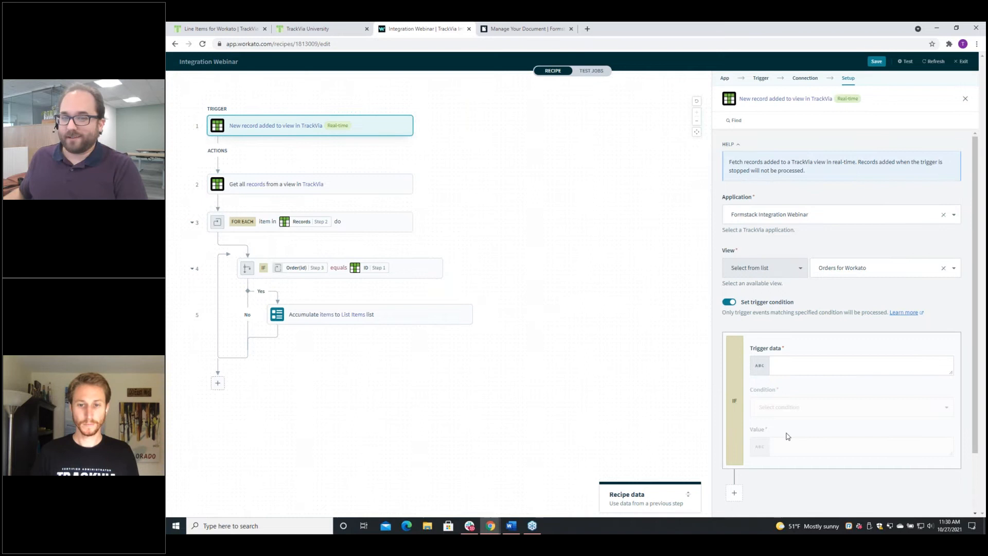
pyautogui.click(729, 303)
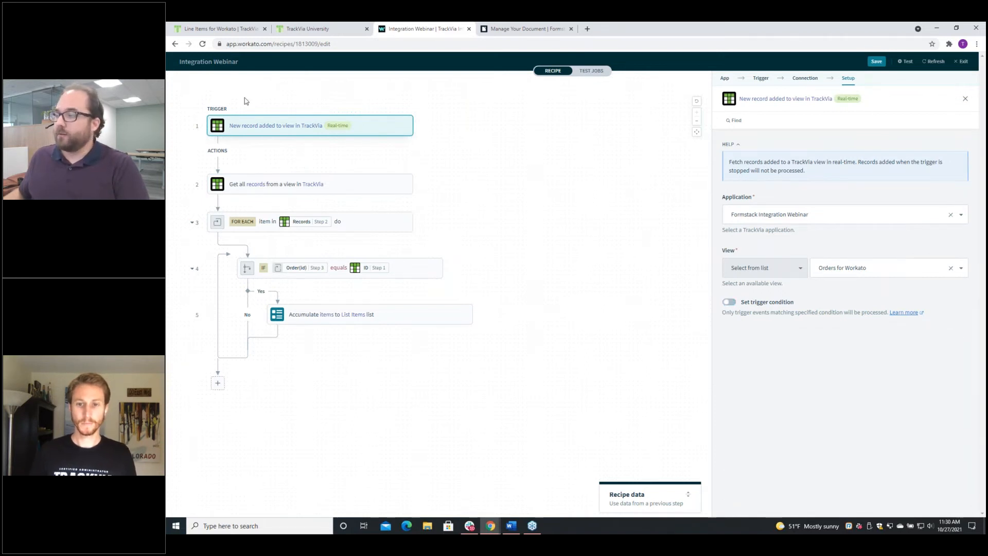
pyautogui.click(274, 185)
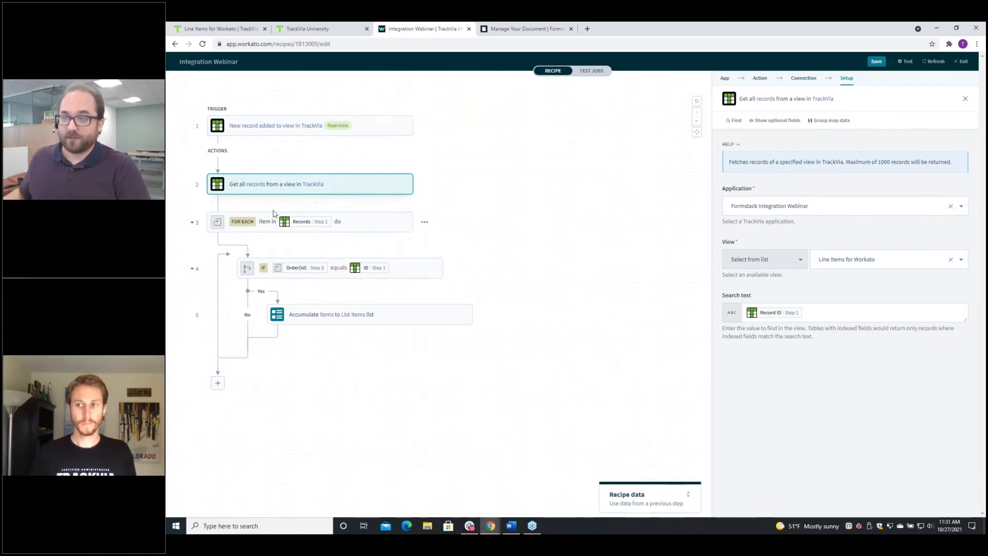
pyautogui.click(337, 270)
pyautogui.click(591, 353)
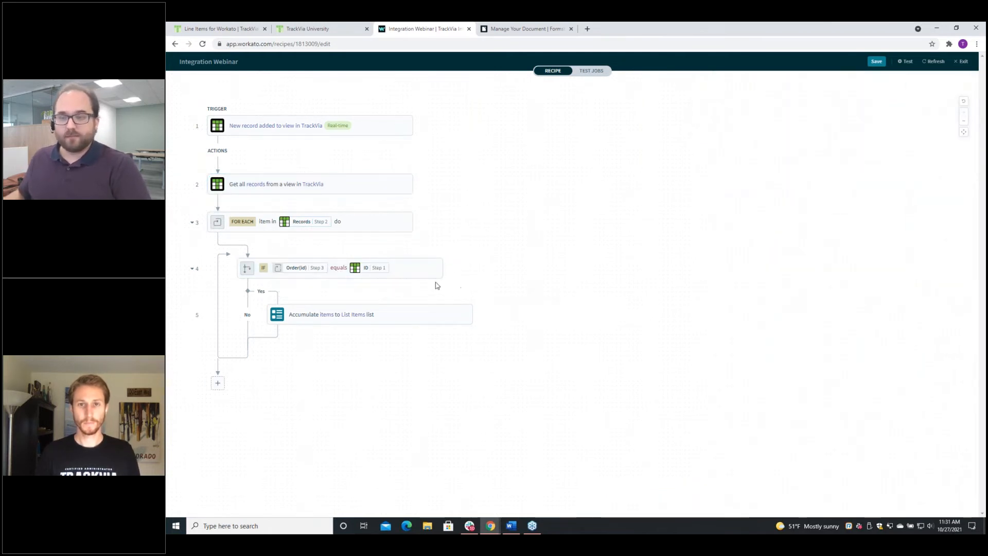
# - In the Accumulate items to list action, map the item field to the Item datapill from the step 3 Foreach output
pyautogui.click(418, 319)
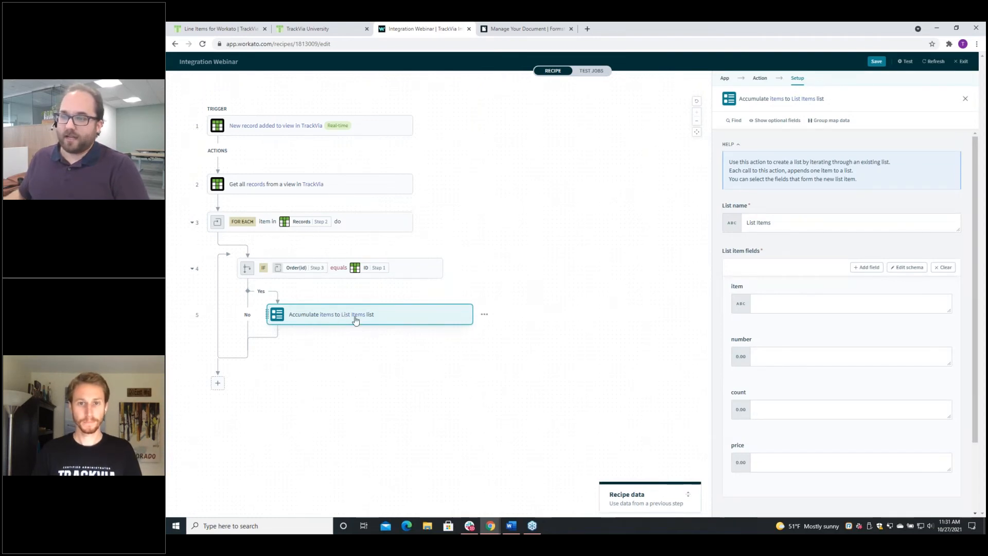
pyautogui.scroll(-1, 869, 371)
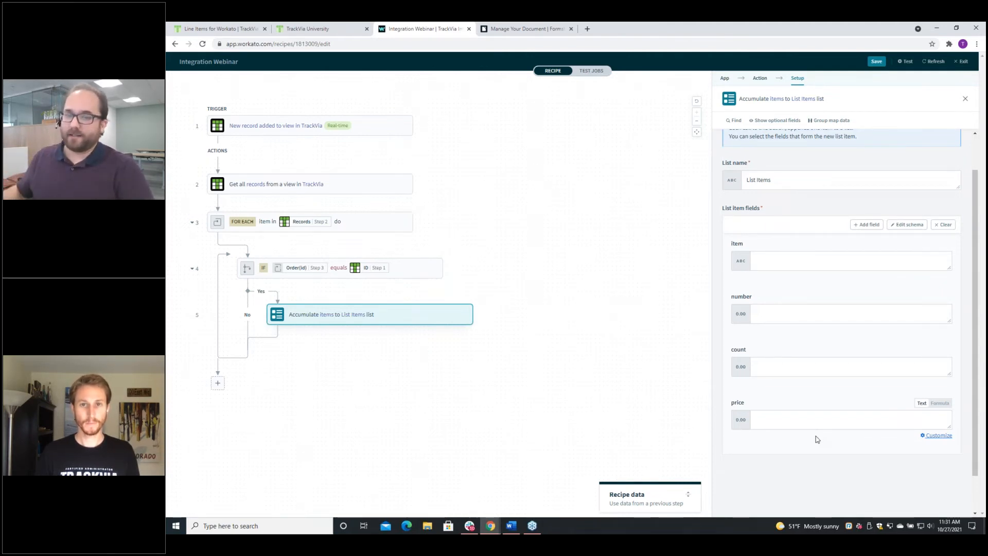
pyautogui.click(786, 266)
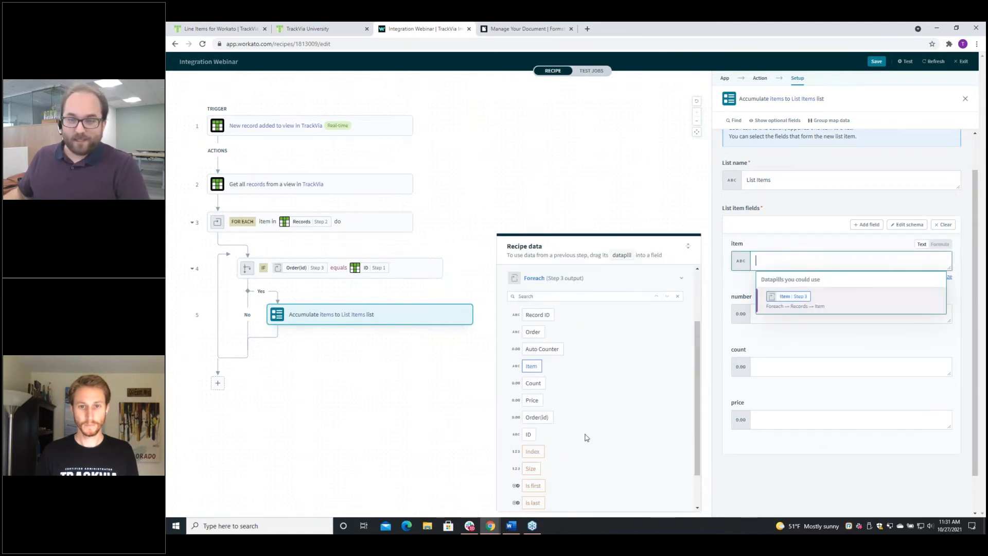
pyautogui.click(783, 298)
pyautogui.click(757, 315)
pyautogui.click(534, 383)
pyautogui.click(765, 367)
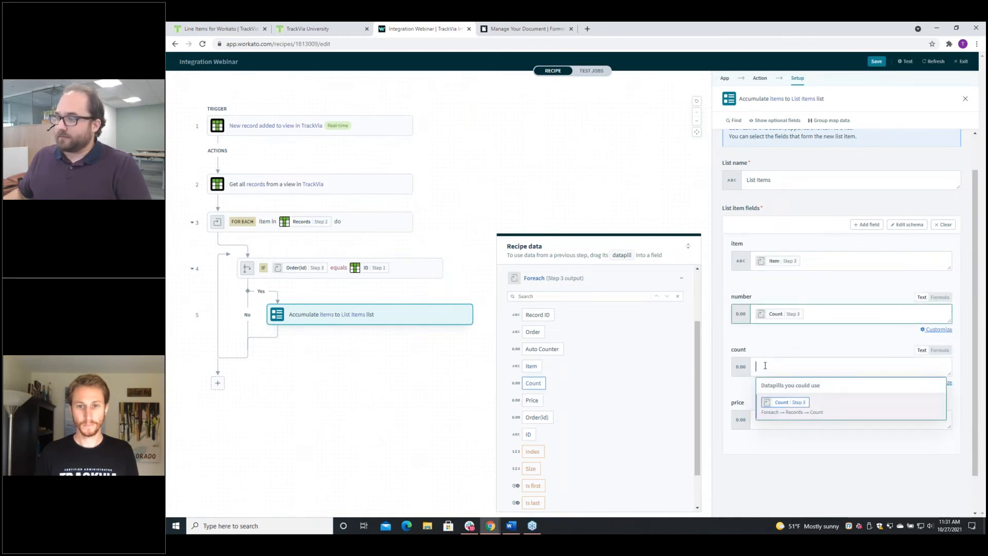
pyautogui.click(840, 315)
pyautogui.press('BackSpace')
# - Map the count field to the Foreach output's Count datapill and the number field to its Auto Counter datapill
pyautogui.click(777, 368)
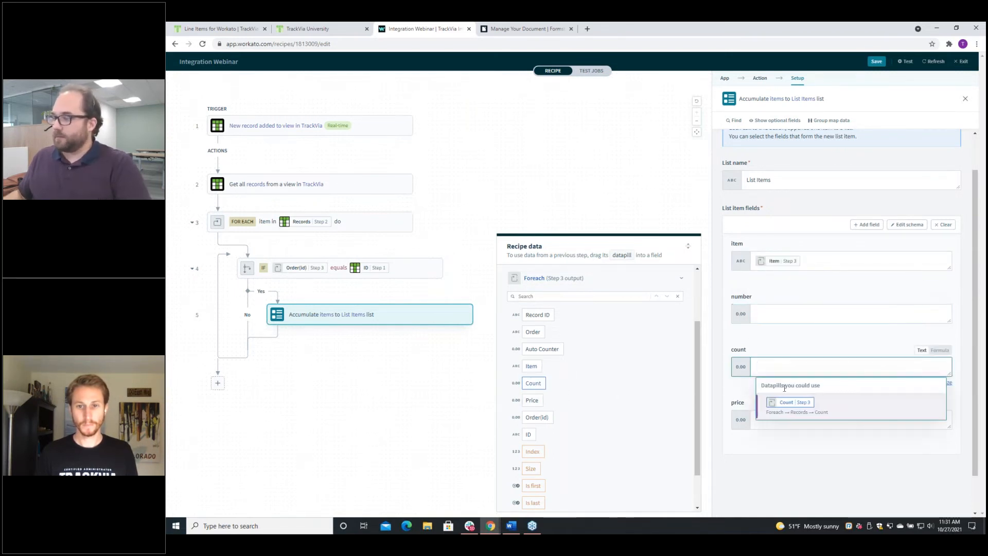
pyautogui.click(791, 407)
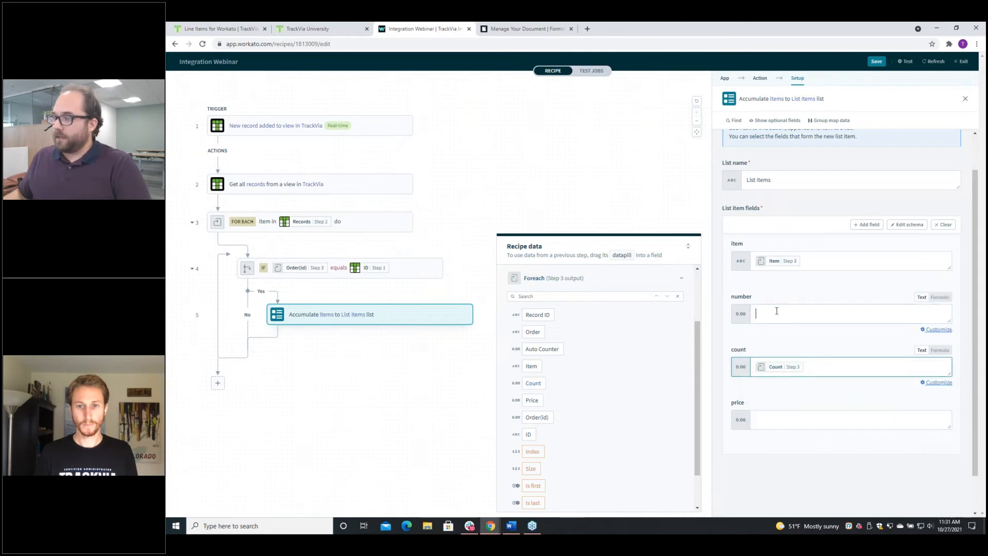
pyautogui.click(543, 354)
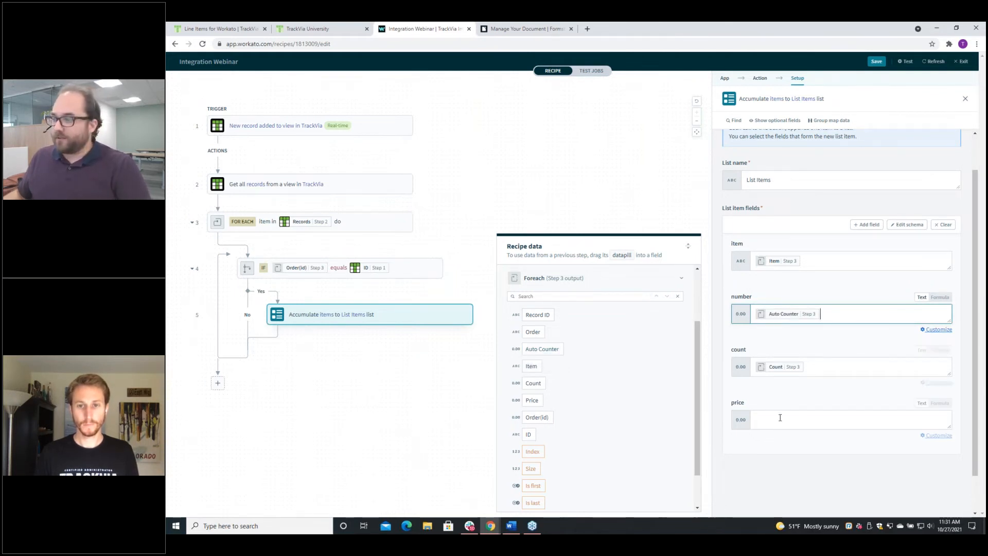
# - Map the price list item field to the Price datapill from the step 3 Foreach output
pyautogui.click(792, 318)
pyautogui.click(790, 316)
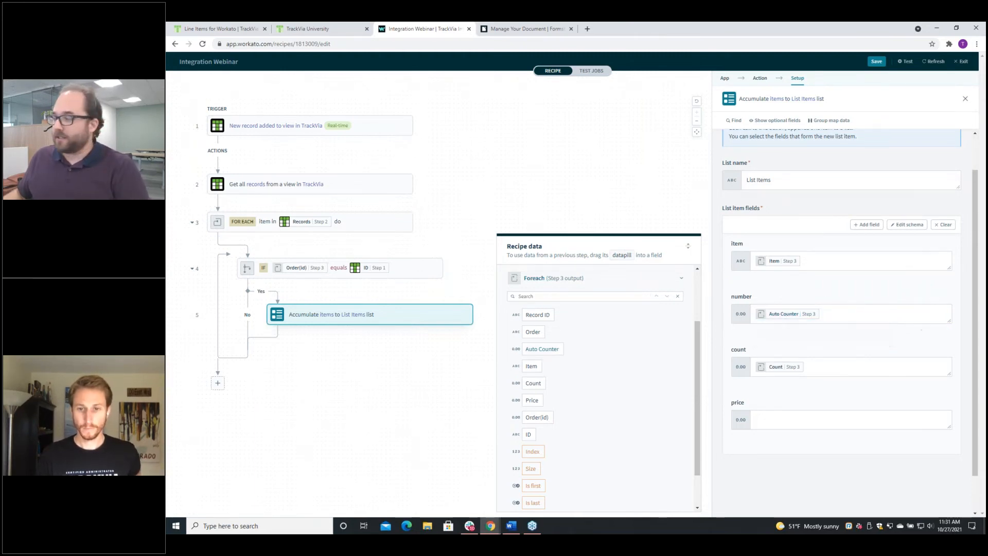
pyautogui.click(849, 419)
pyautogui.click(532, 400)
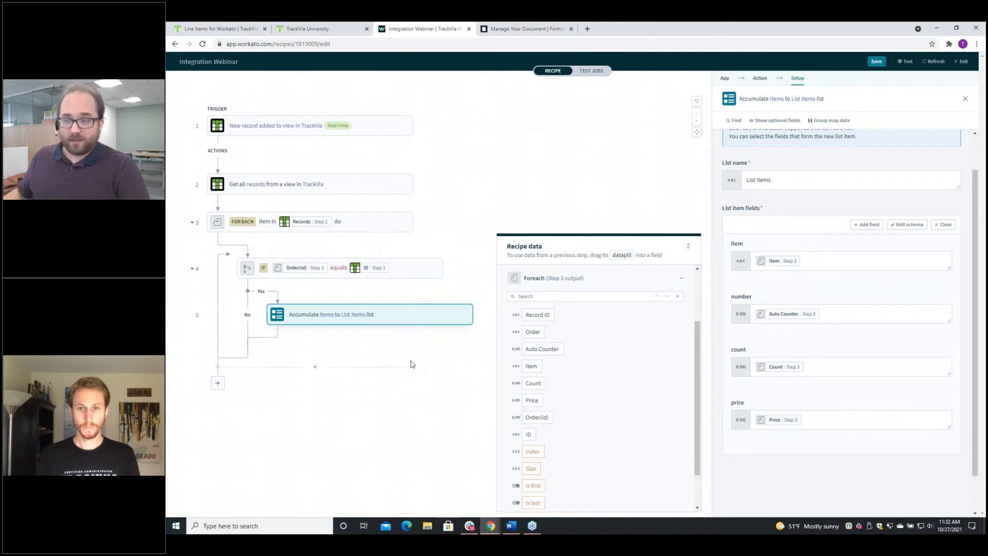
pyautogui.click(402, 440)
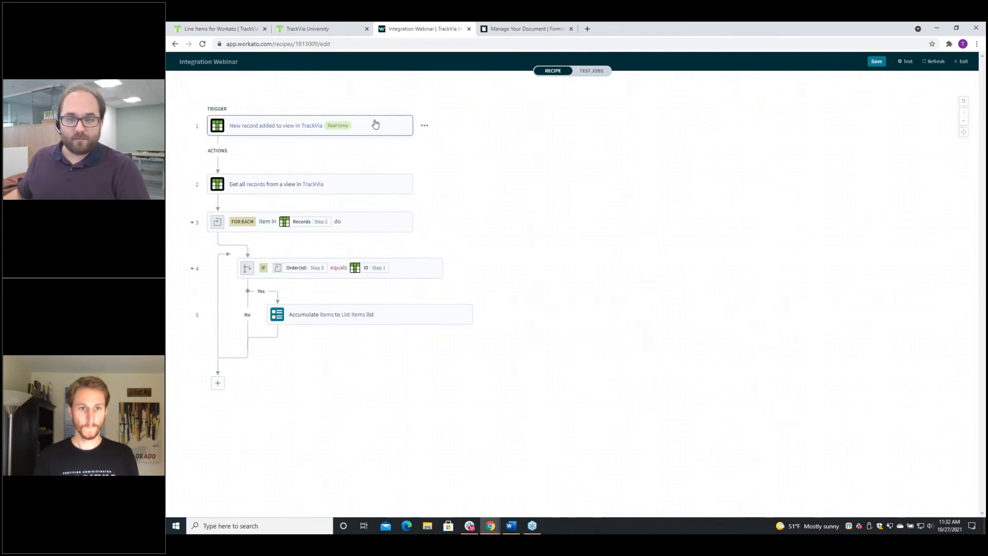
# - Add a Formstack Documents Merge document action after the loop, using the My Formstack Documents account connection
pyautogui.click(292, 136)
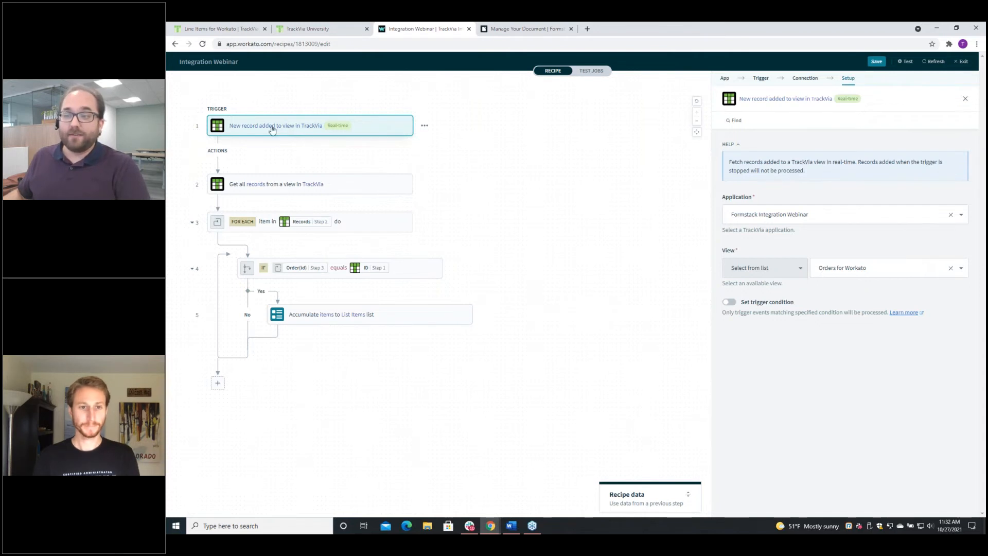
pyautogui.click(412, 318)
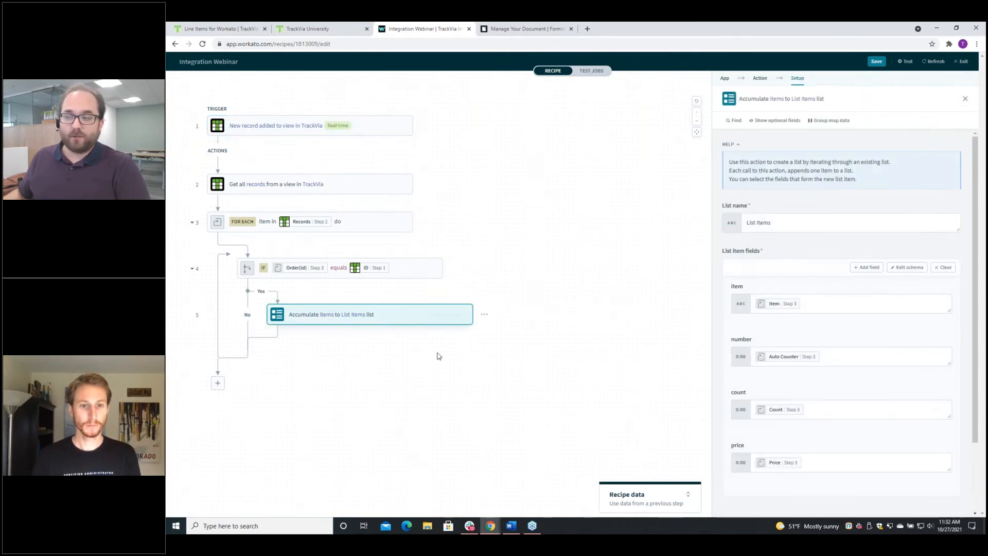
pyautogui.click(311, 404)
pyautogui.click(219, 386)
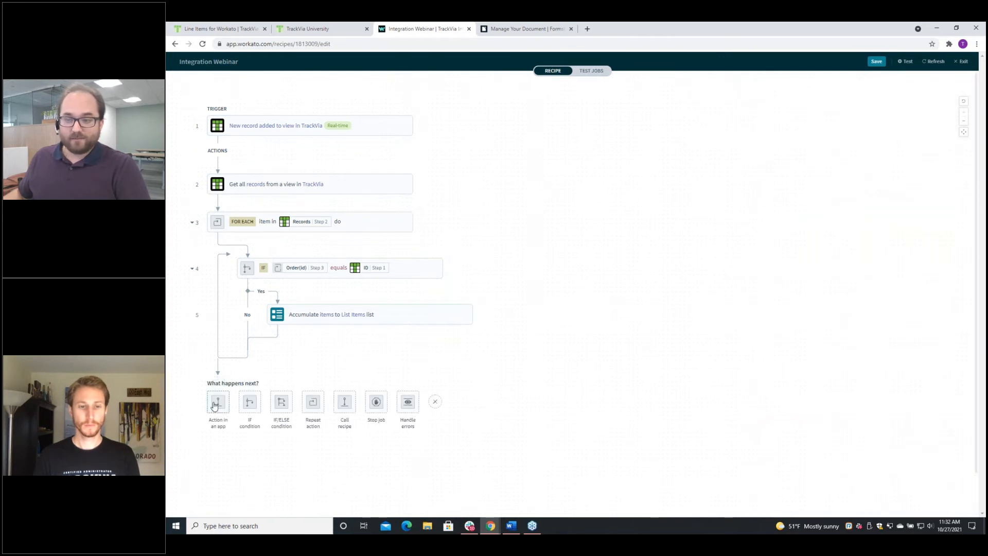
pyautogui.click(216, 403)
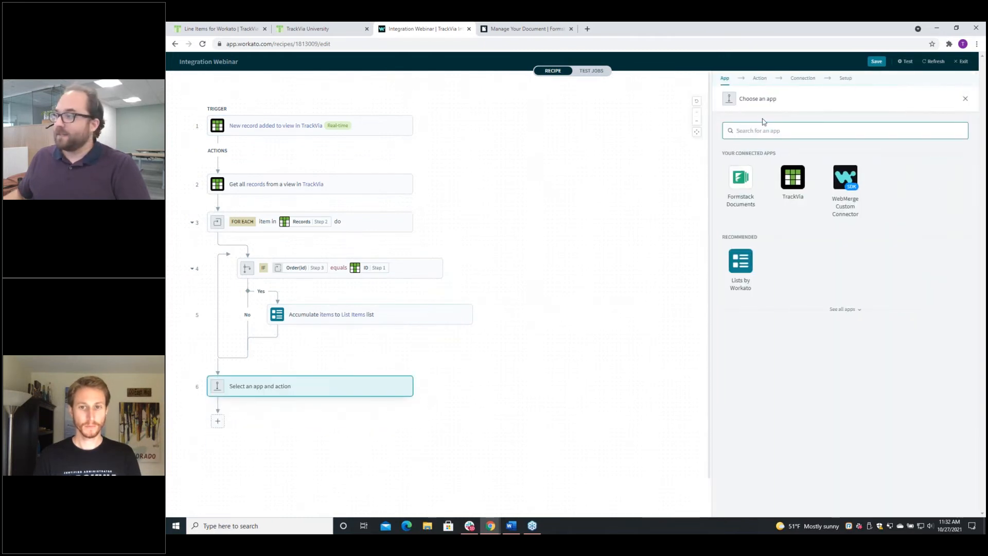
pyautogui.click(741, 180)
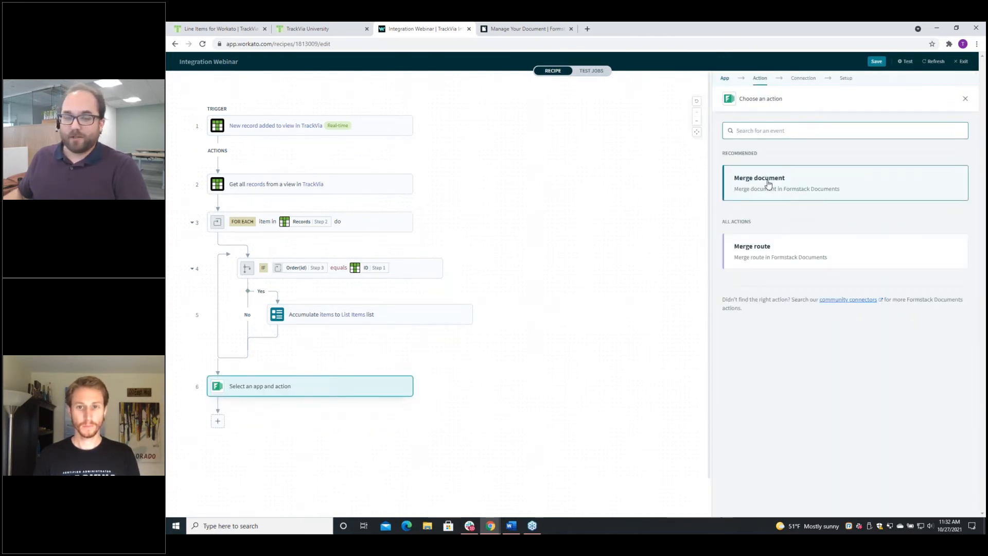
pyautogui.click(769, 184)
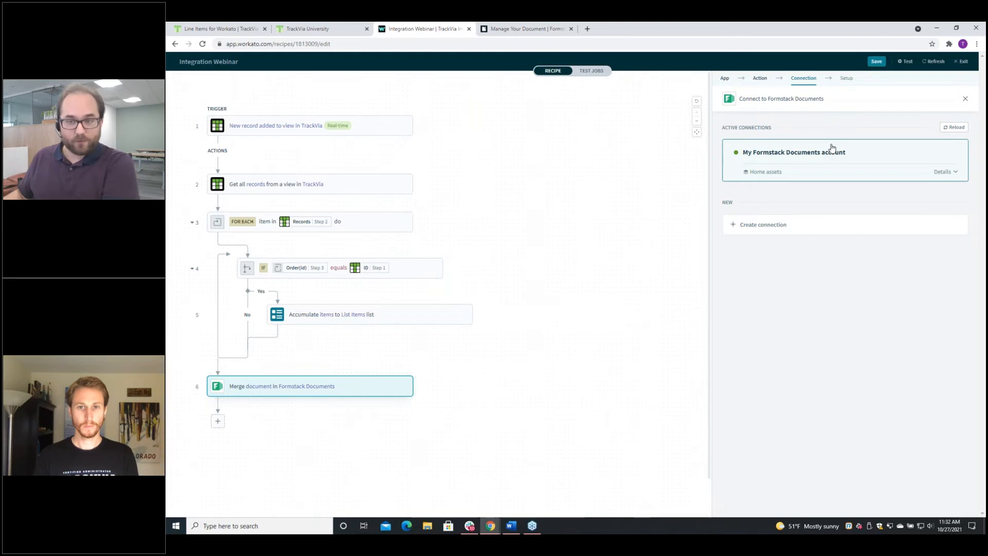
pyautogui.click(832, 148)
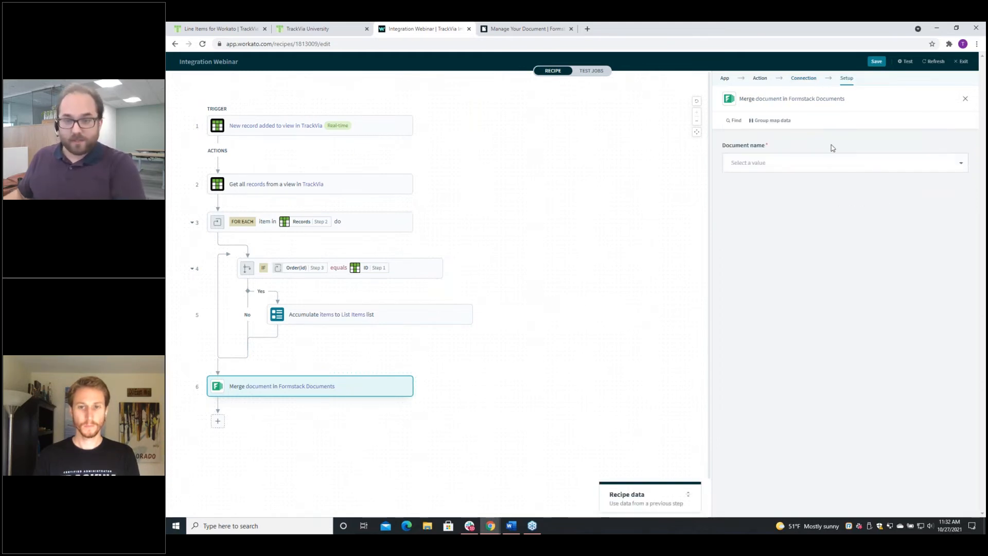
# - Choose Webinar Invoice as the document for the Merge document action
pyautogui.click(828, 164)
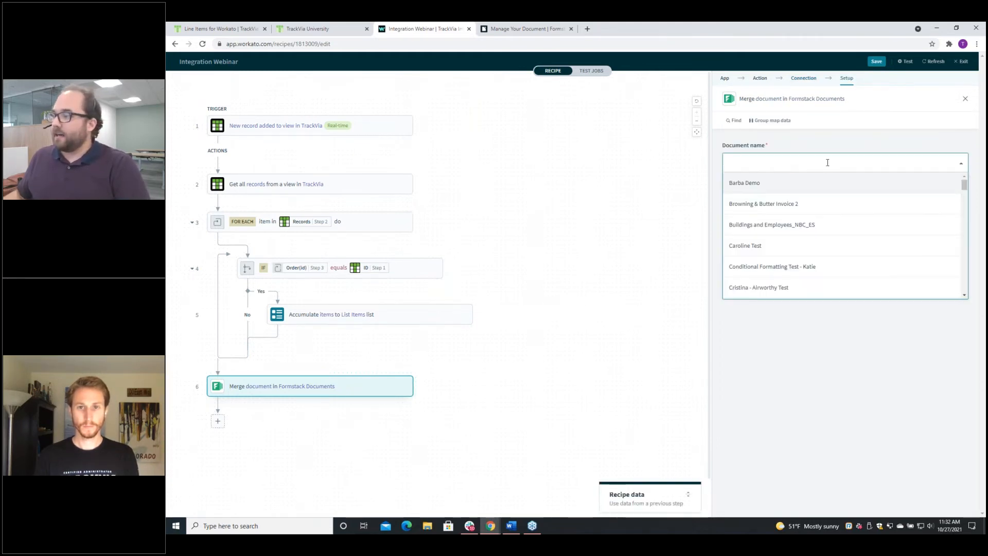
pyautogui.write('webi')
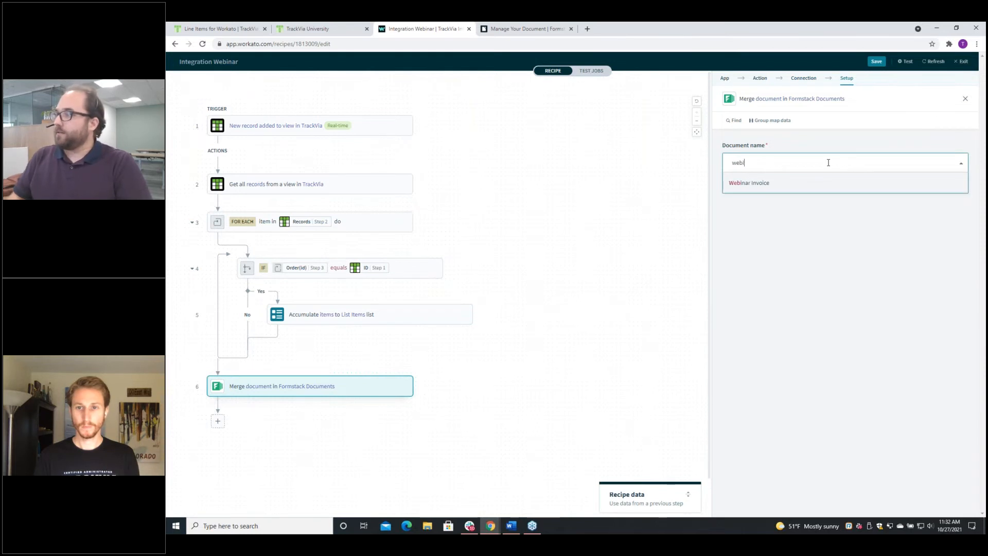
pyautogui.click(793, 183)
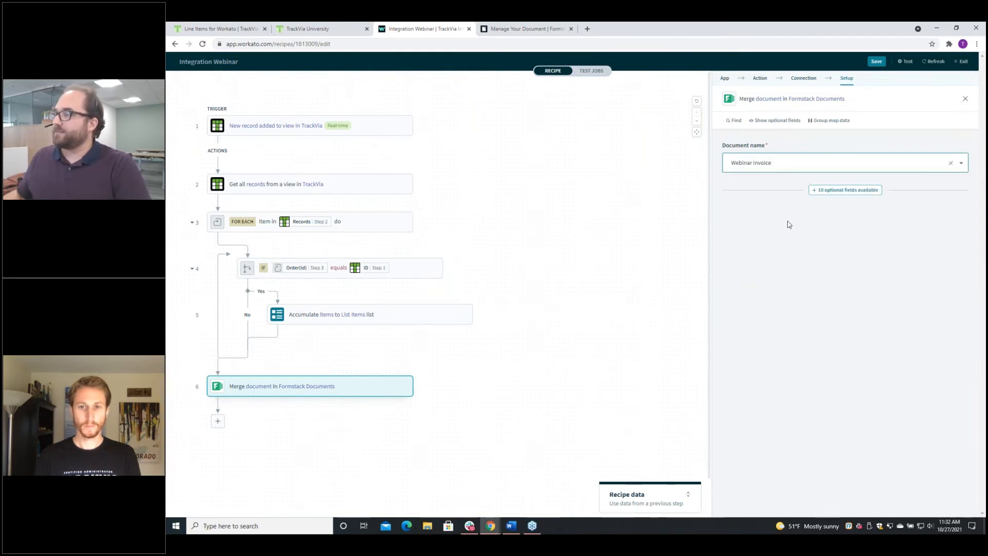
# - Show all optional fields of the Webinar Invoice document in the merge action, including Order lines and Line
pyautogui.click(821, 190)
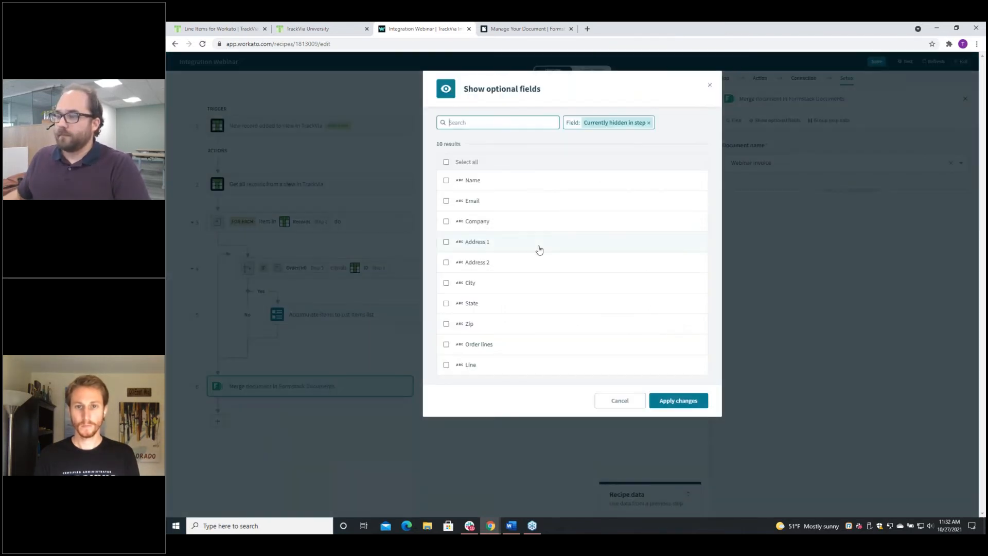
pyautogui.click(445, 162)
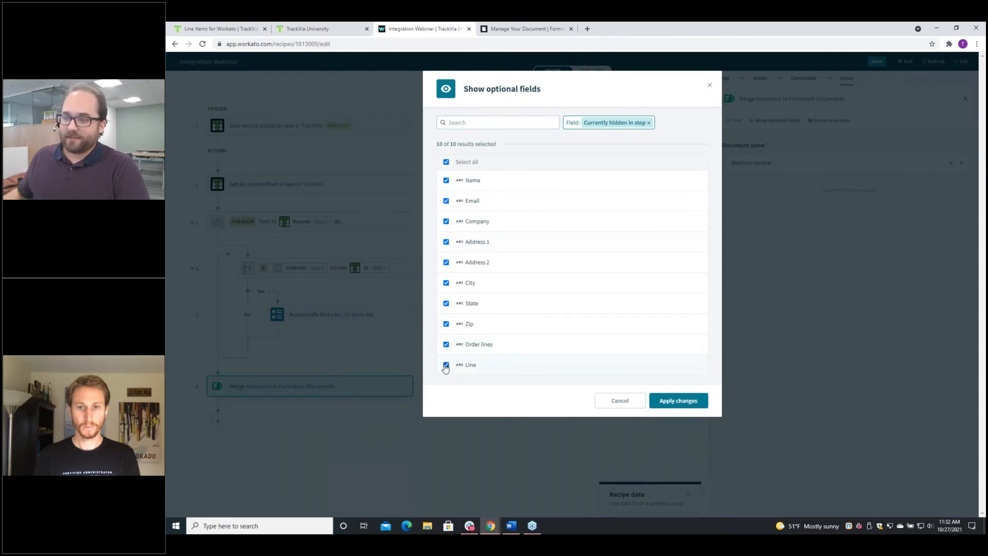
pyautogui.click(447, 366)
pyautogui.click(446, 366)
pyautogui.click(679, 401)
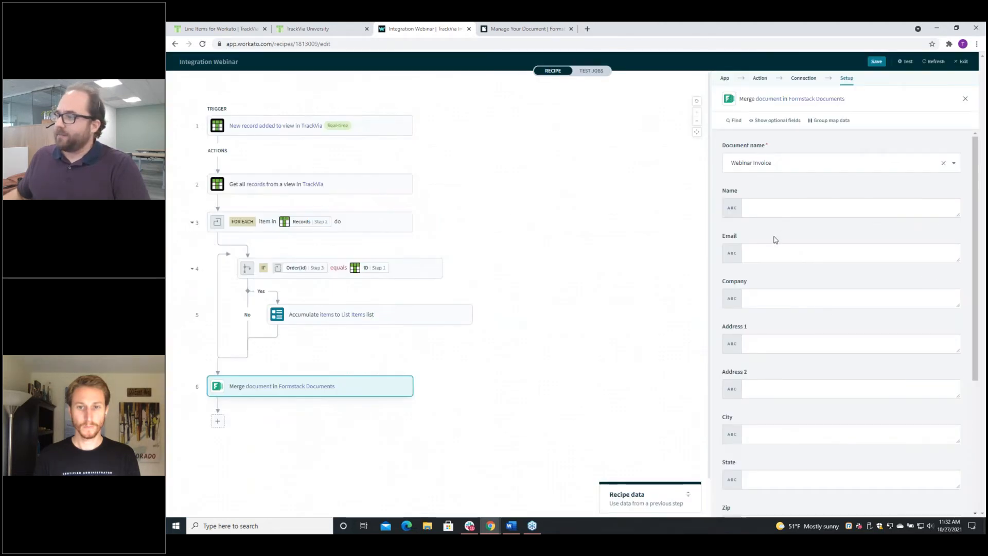
# - Check the table row tags in the Webinar Invoice template and set Order lines to a formula containing the step 5 Items list datapill
pyautogui.scroll(-3, 805, 397)
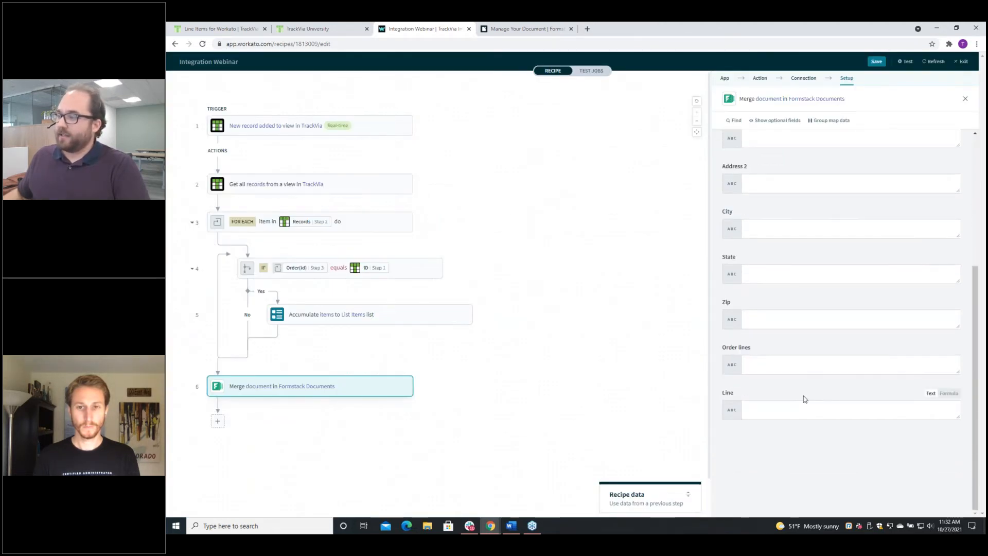
pyautogui.scroll(1, 805, 399)
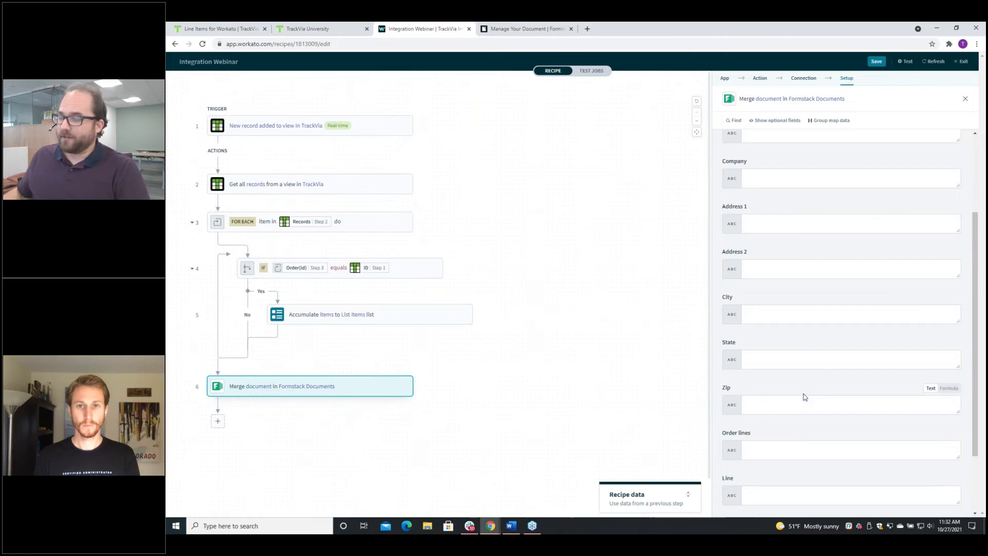
pyautogui.scroll(-2, 803, 396)
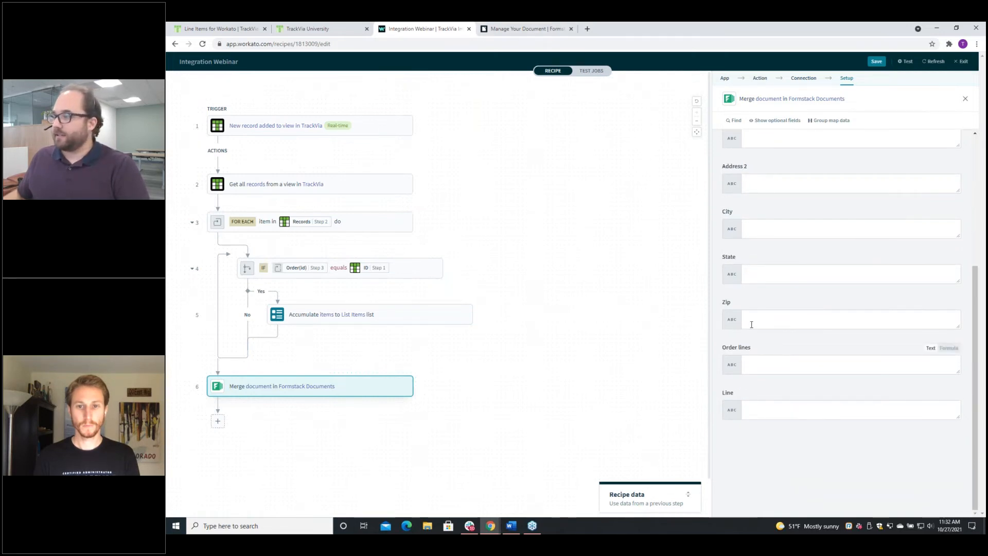
pyautogui.click(500, 28)
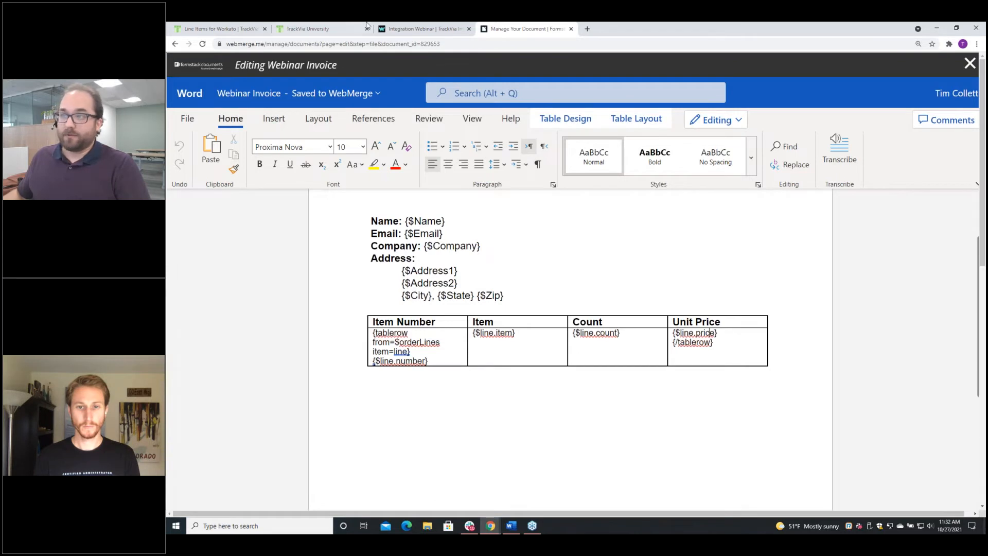
pyautogui.click(402, 27)
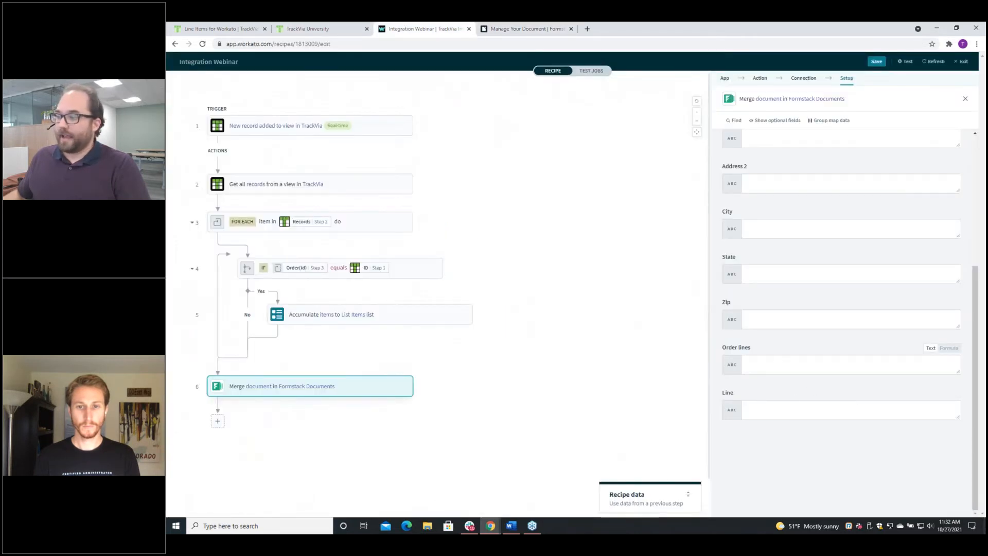
pyautogui.click(784, 365)
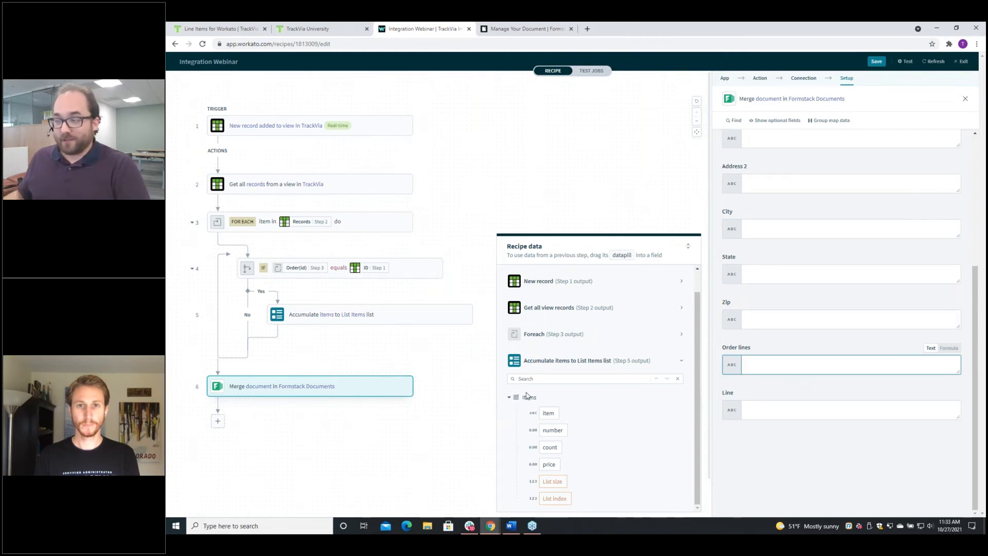
pyautogui.click(949, 349)
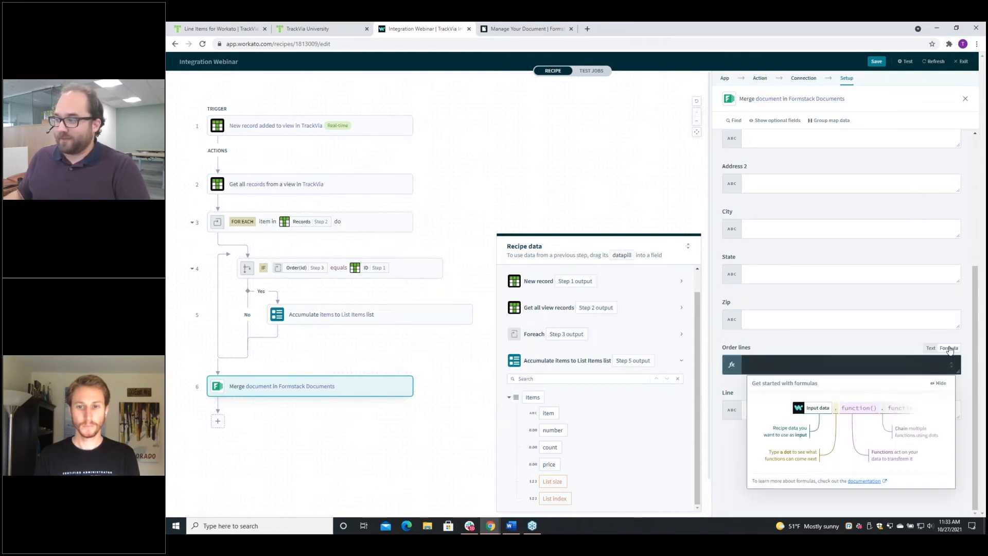
pyautogui.click(538, 402)
pyautogui.click(538, 403)
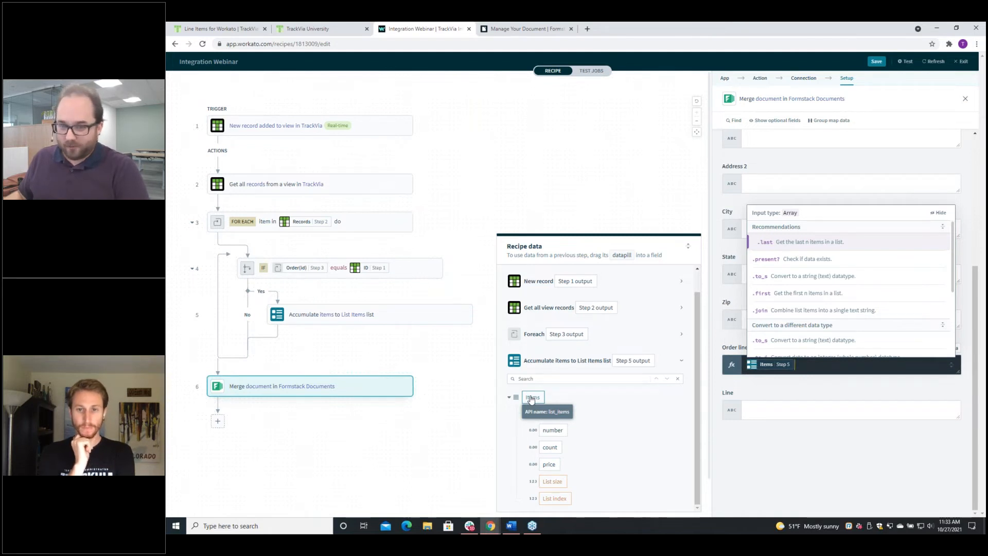
pyautogui.click(806, 386)
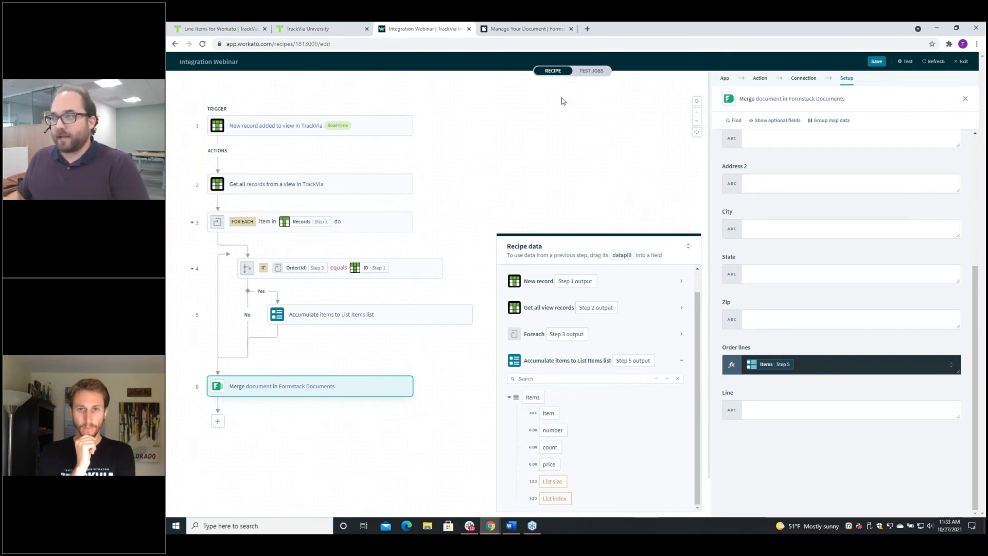
# - In the Merge document action, map Name, Email and Company to the matching datapills from the step 1 New record output
pyautogui.click(397, 317)
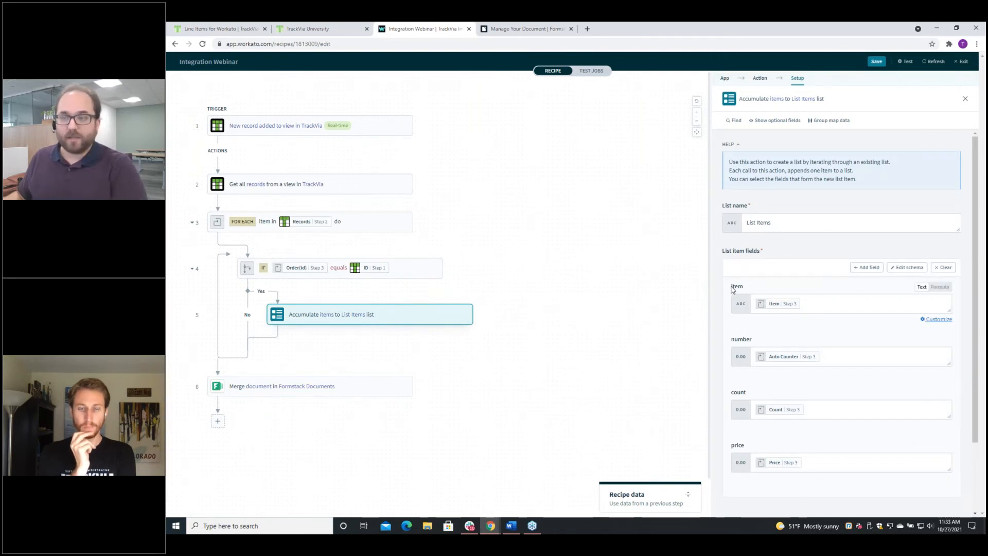
pyautogui.click(363, 392)
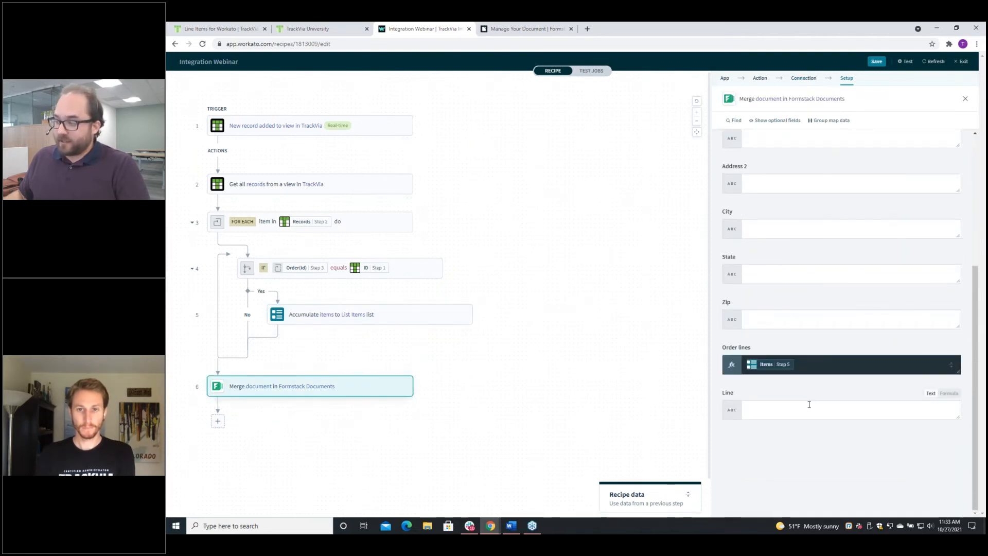
pyautogui.click(772, 211)
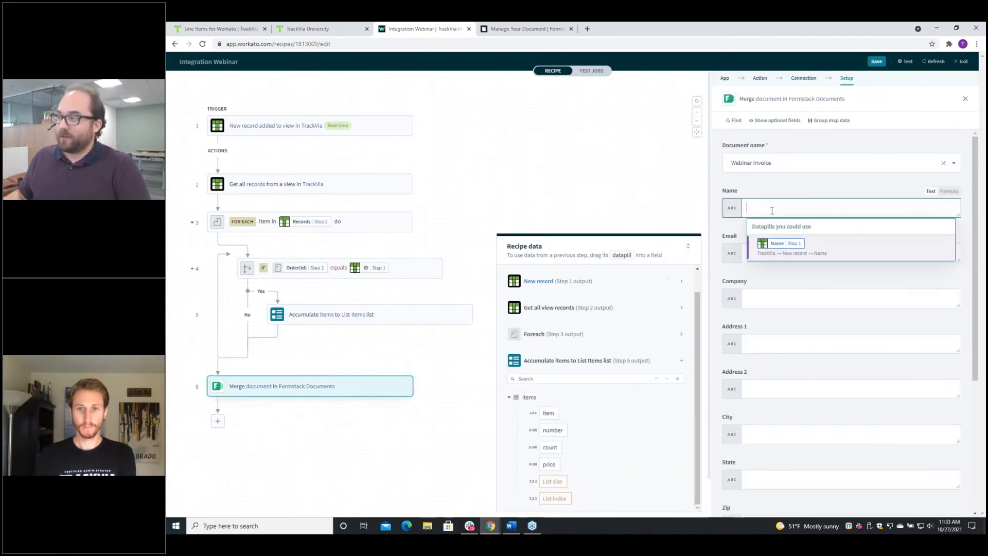
pyautogui.click(783, 242)
pyautogui.click(787, 255)
pyautogui.click(792, 294)
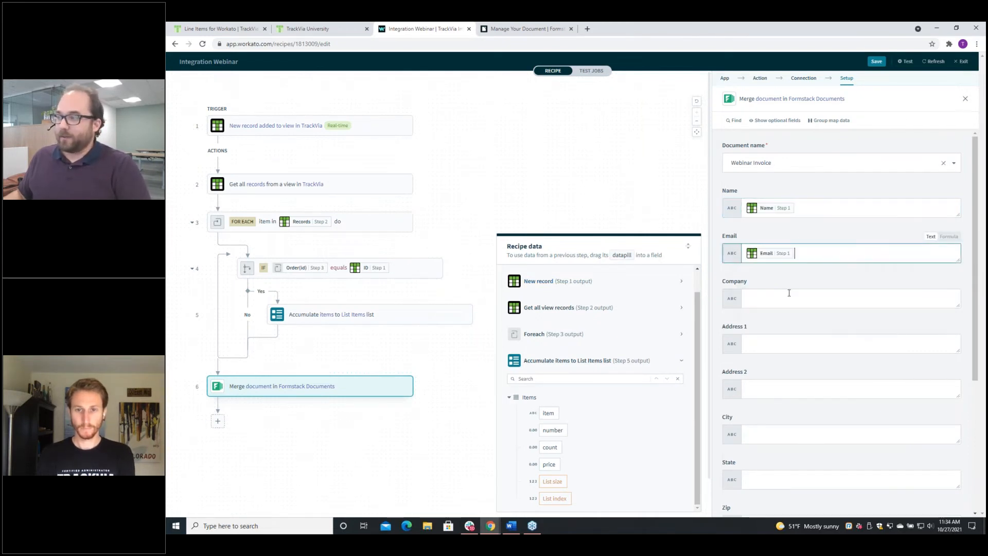
pyautogui.click(790, 301)
pyautogui.click(789, 340)
# - Map Address 1 to the Address Line 1 datapill and Address 2 to the Address Line 2 datapill from the New record output
pyautogui.click(792, 345)
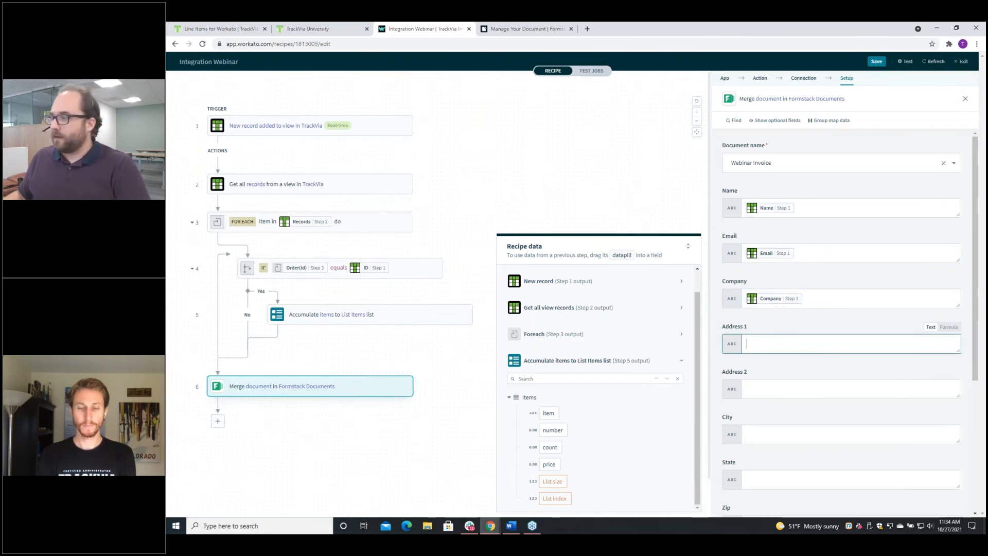
pyautogui.click(550, 284)
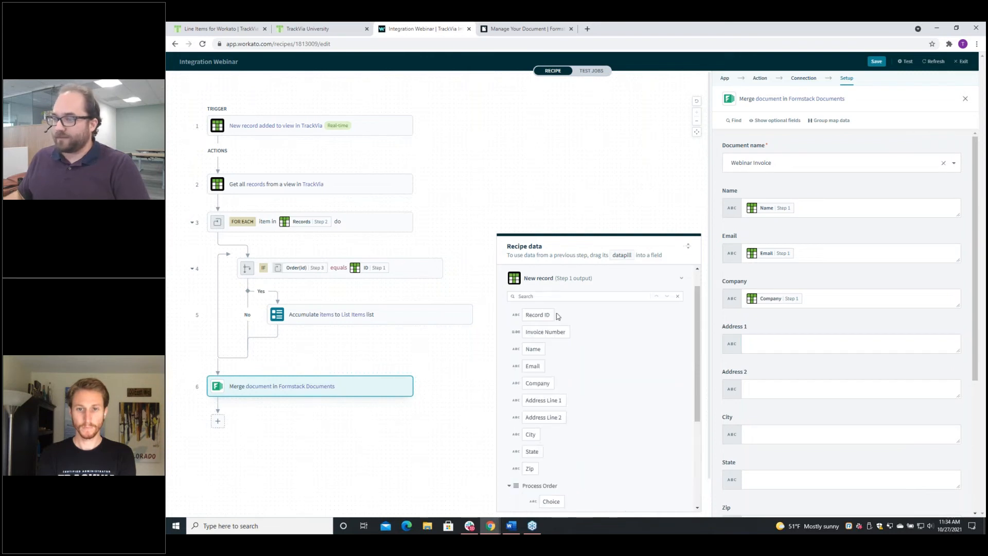
pyautogui.click(543, 400)
pyautogui.click(827, 392)
pyautogui.click(543, 417)
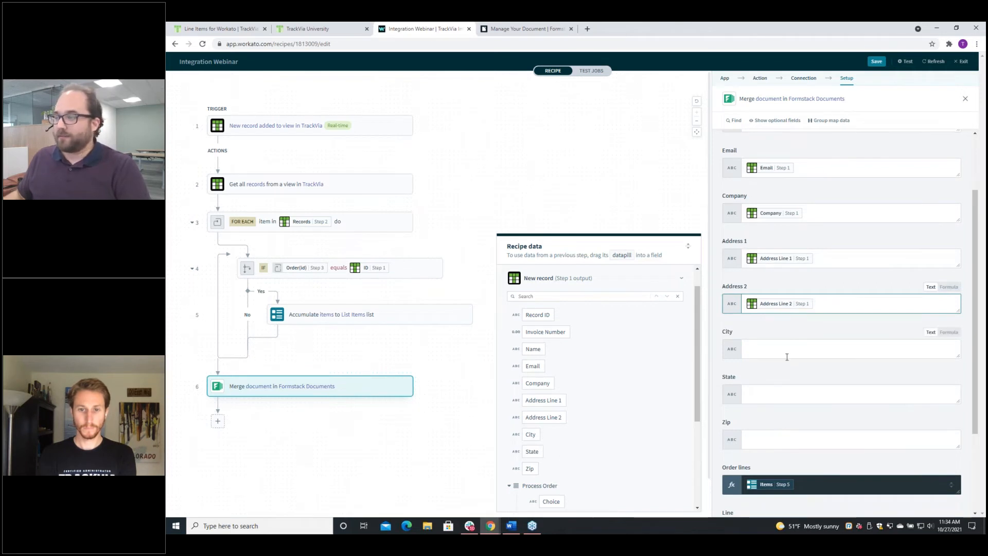
# - Map the City, State and Zip fields to their matching step 1 New record datapills
pyautogui.click(786, 355)
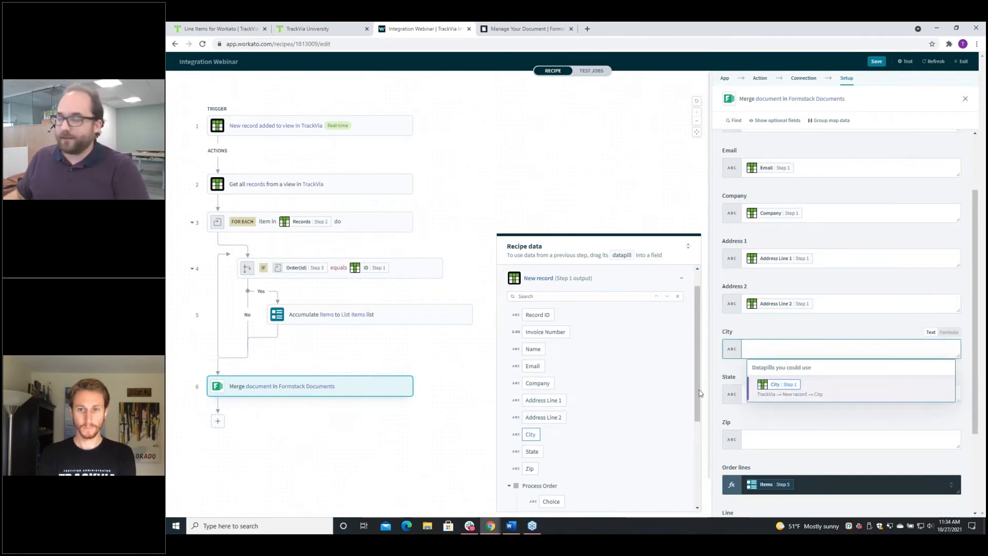
pyautogui.click(772, 392)
pyautogui.click(774, 430)
pyautogui.click(783, 478)
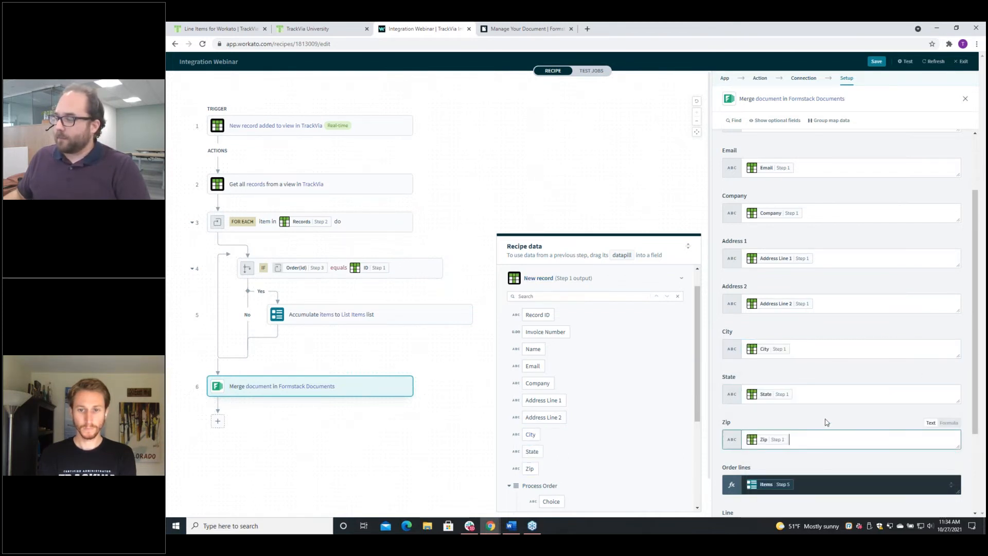
pyautogui.scroll(-3, 827, 422)
pyautogui.scroll(3, 816, 394)
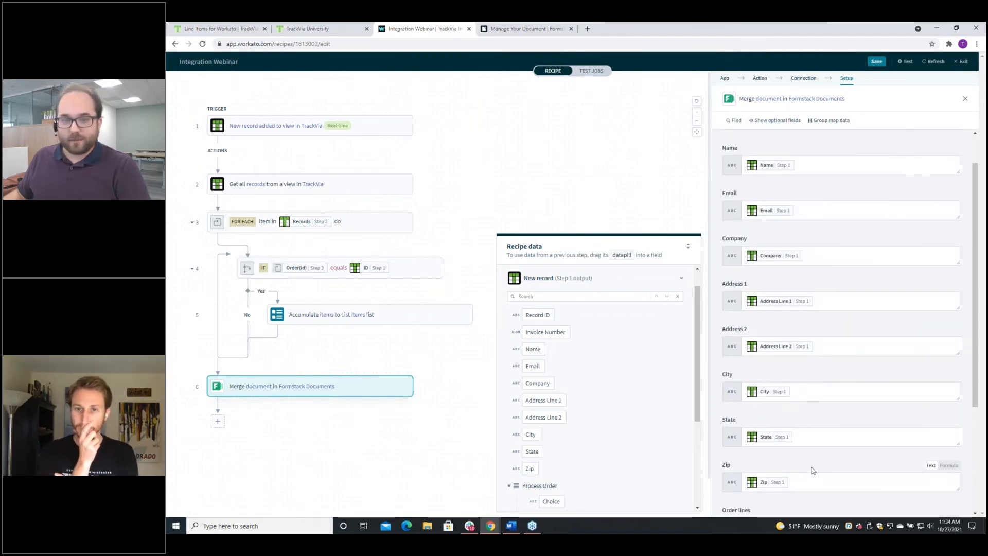
# - Save the Integration Webinar recipe, exit the recipe editor and start the recipe
pyautogui.click(877, 62)
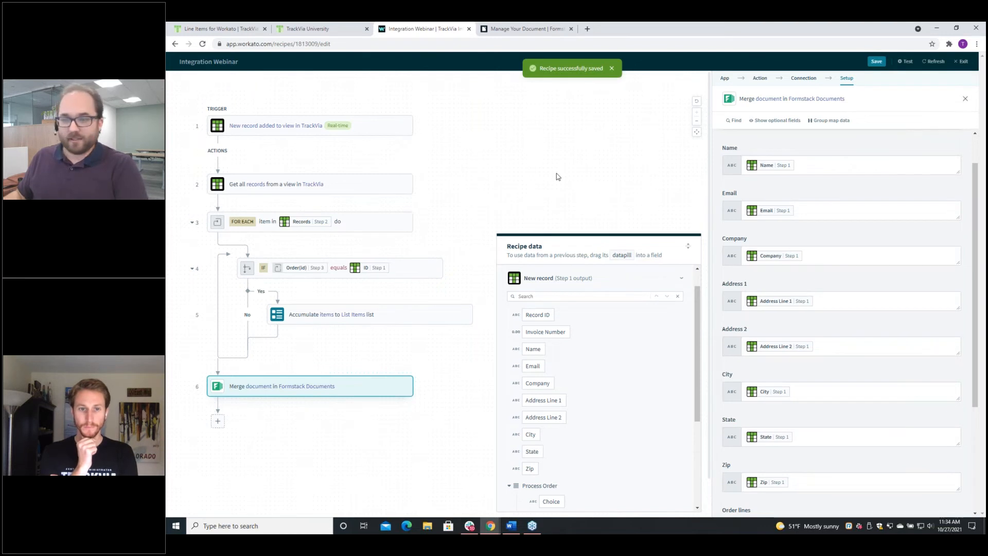
pyautogui.click(566, 211)
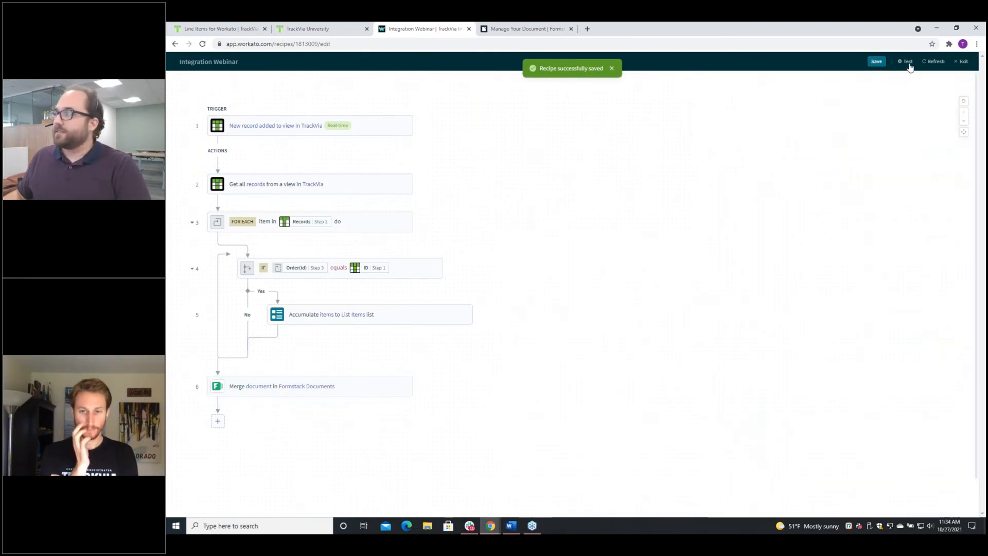
pyautogui.click(962, 61)
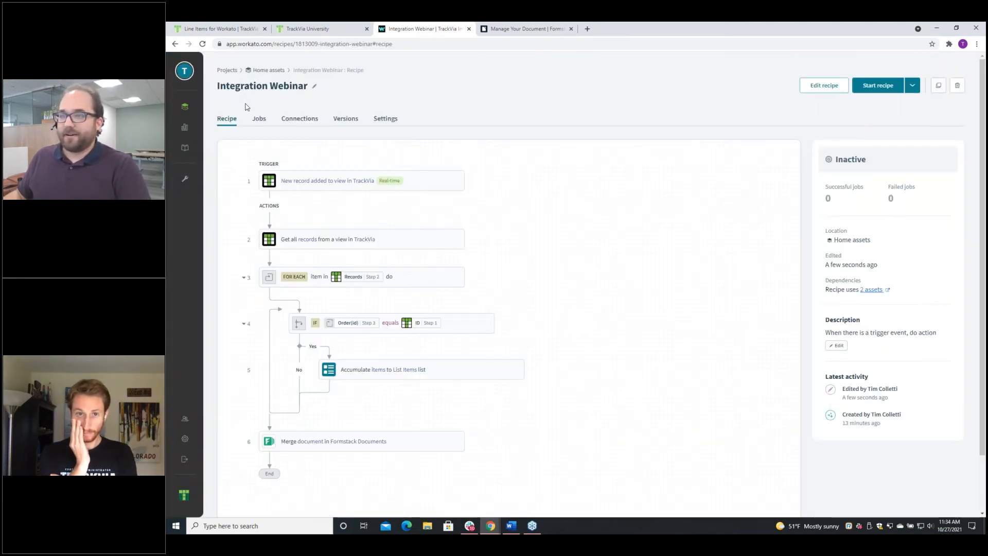
pyautogui.click(871, 86)
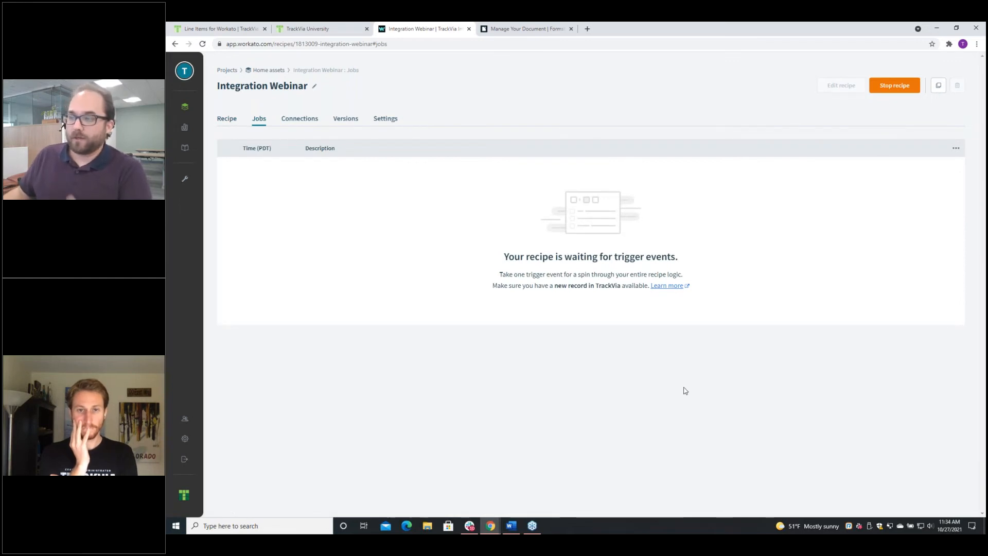
# - On the TrackVia Integration Webinar dashboard, set Process Order to Process for the order in All Orders
pyautogui.click(197, 31)
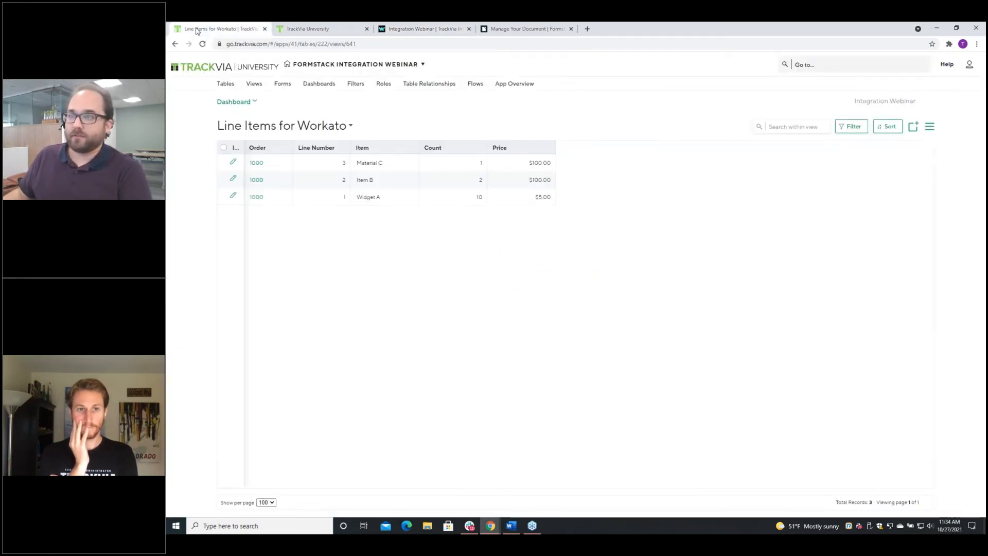
pyautogui.click(334, 68)
pyautogui.click(331, 72)
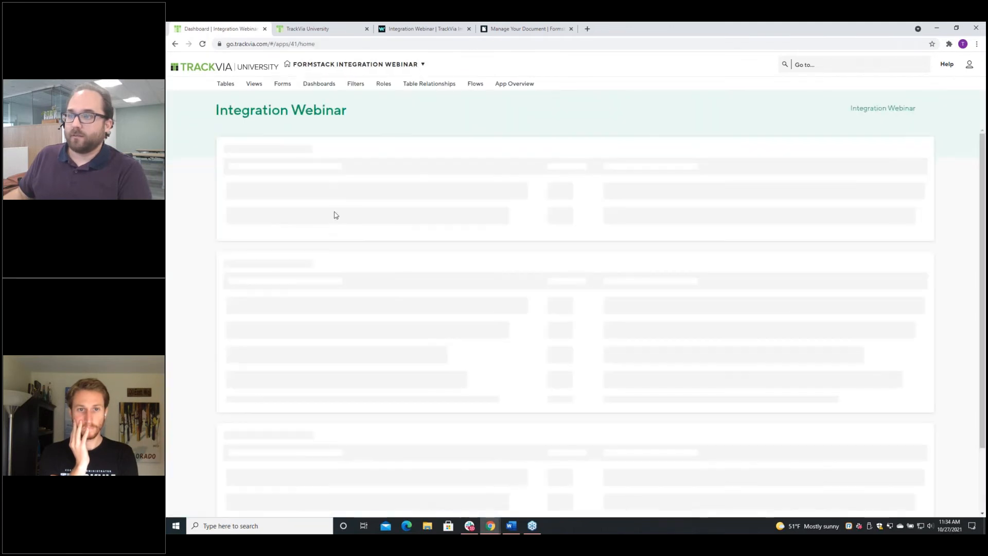
pyautogui.click(908, 178)
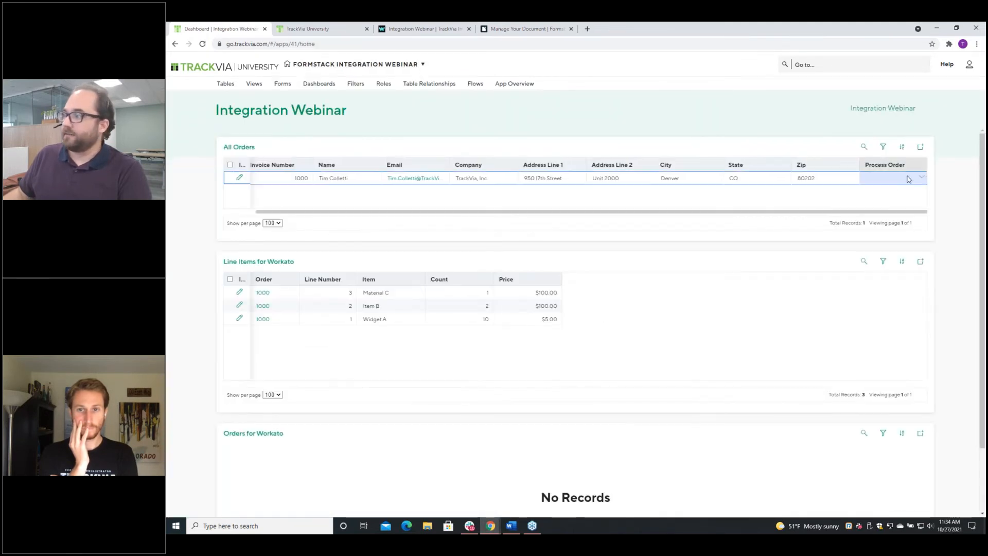
pyautogui.click(924, 180)
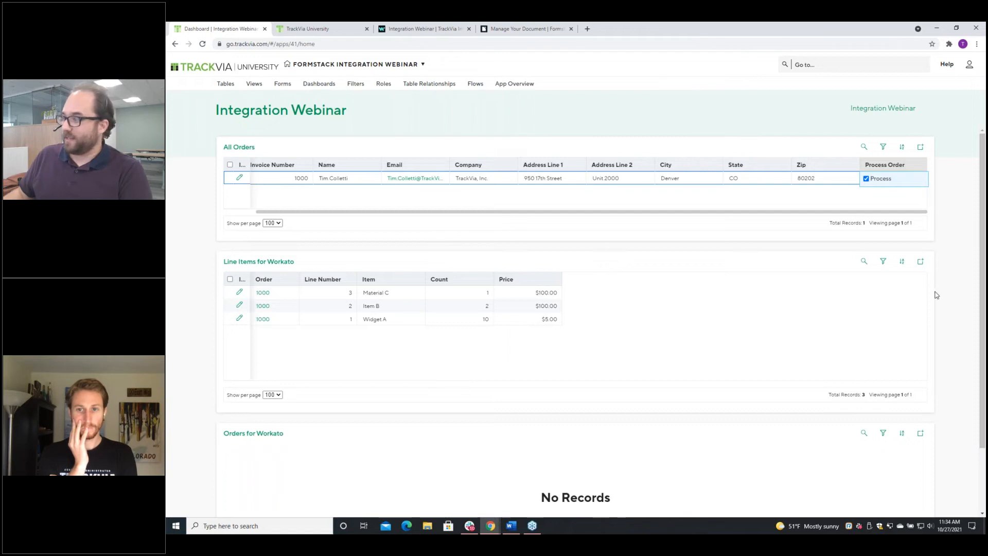
pyautogui.click(585, 207)
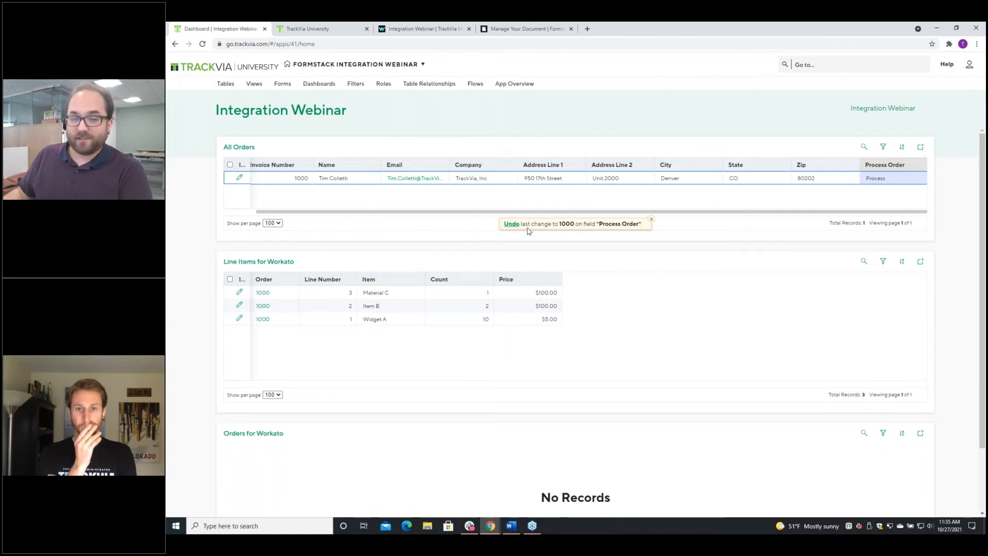
# - Return to the recipe's jobs in Workato, refresh the page and open the report of the newly run job
pyautogui.click(412, 29)
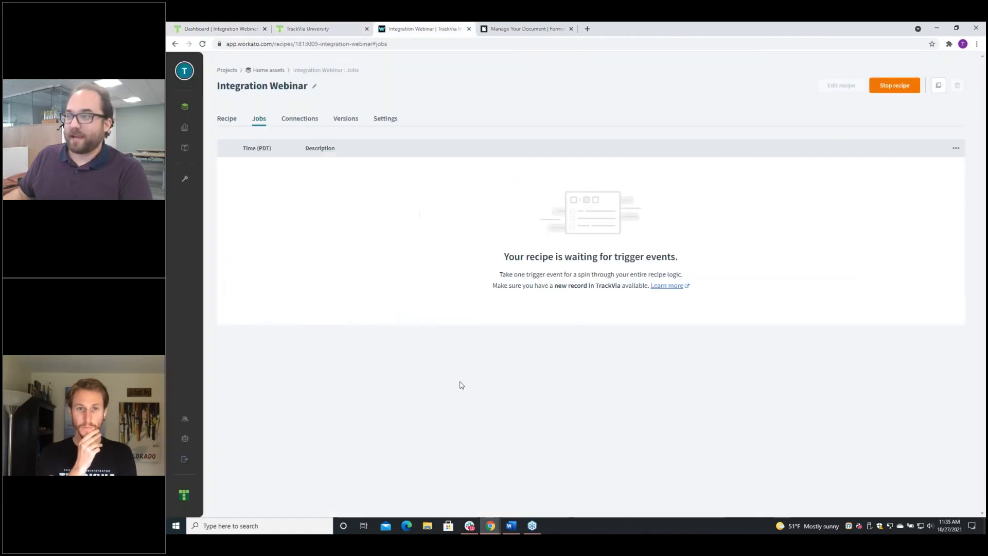
pyautogui.click(202, 43)
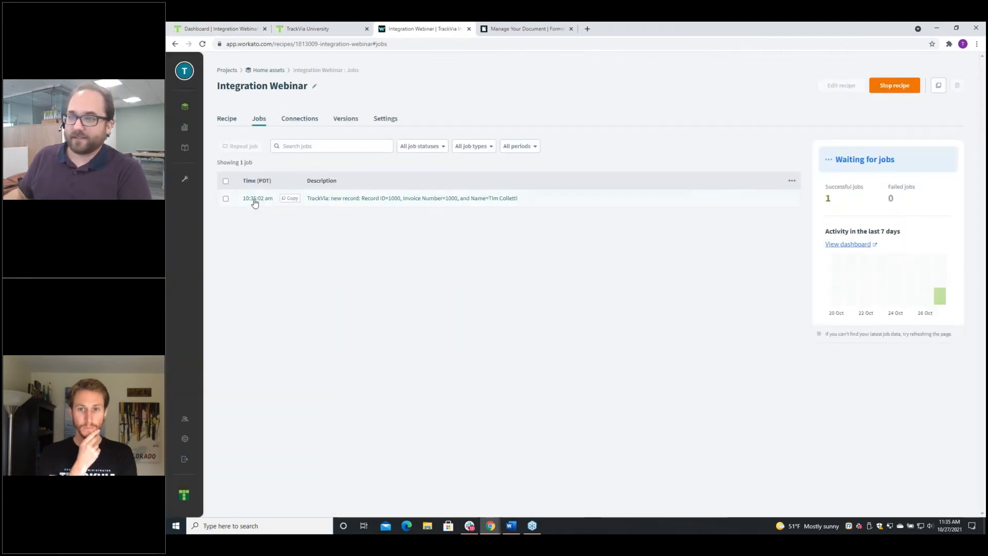
pyautogui.click(251, 205)
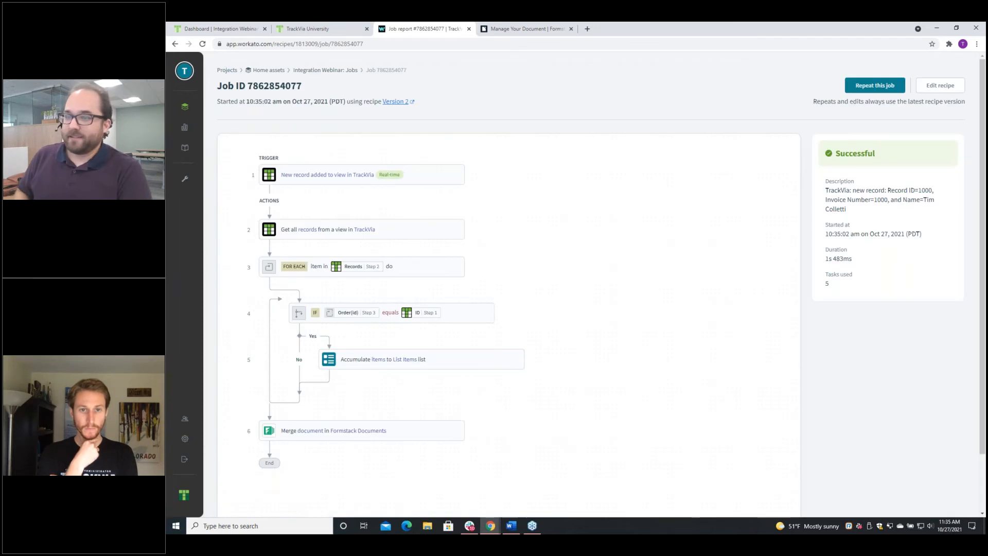
# - Examine the output data of the New record trigger and the Get all records action in the job report
pyautogui.click(441, 174)
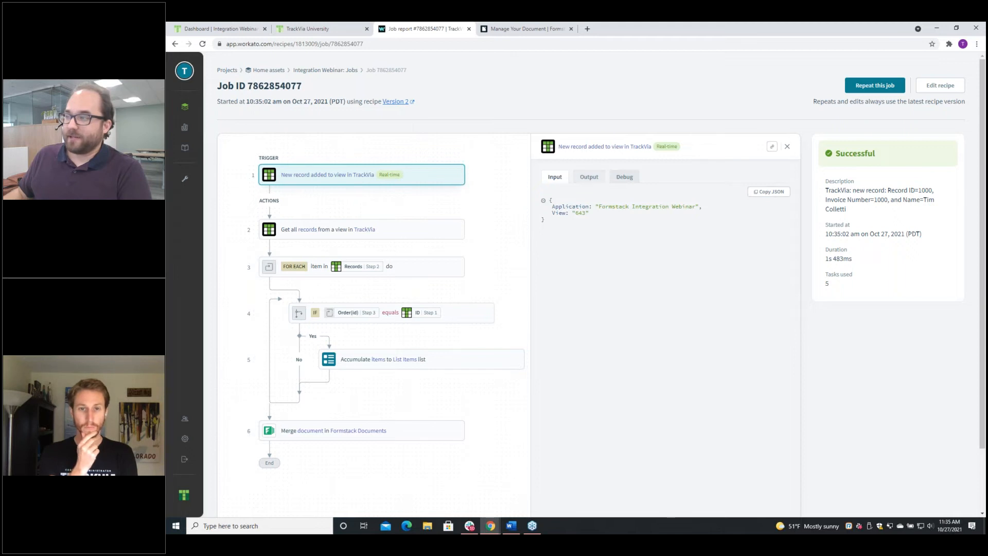
pyautogui.click(588, 176)
pyautogui.moveTo(603, 205); pyautogui.dragTo(638, 292)
pyautogui.click(638, 322)
pyautogui.click(424, 234)
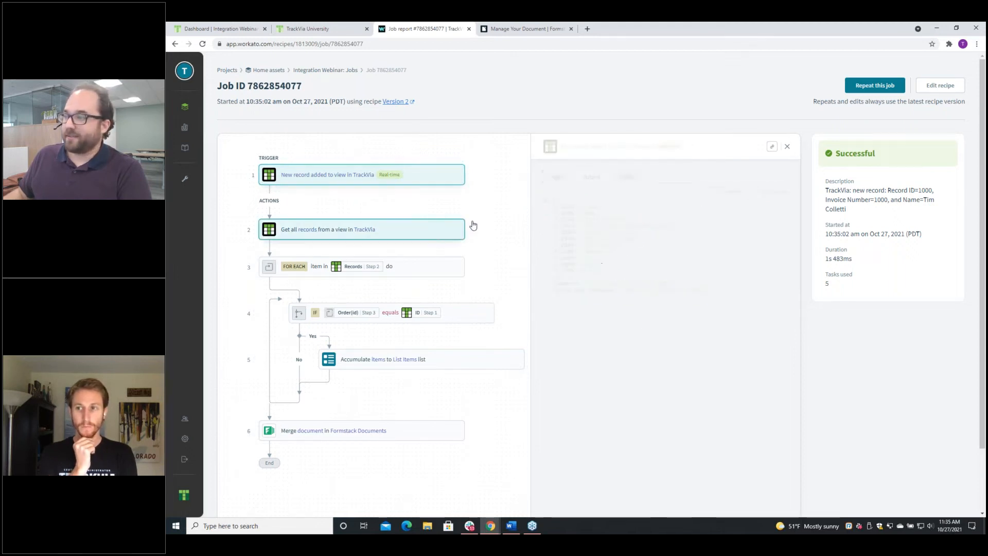
pyautogui.click(588, 177)
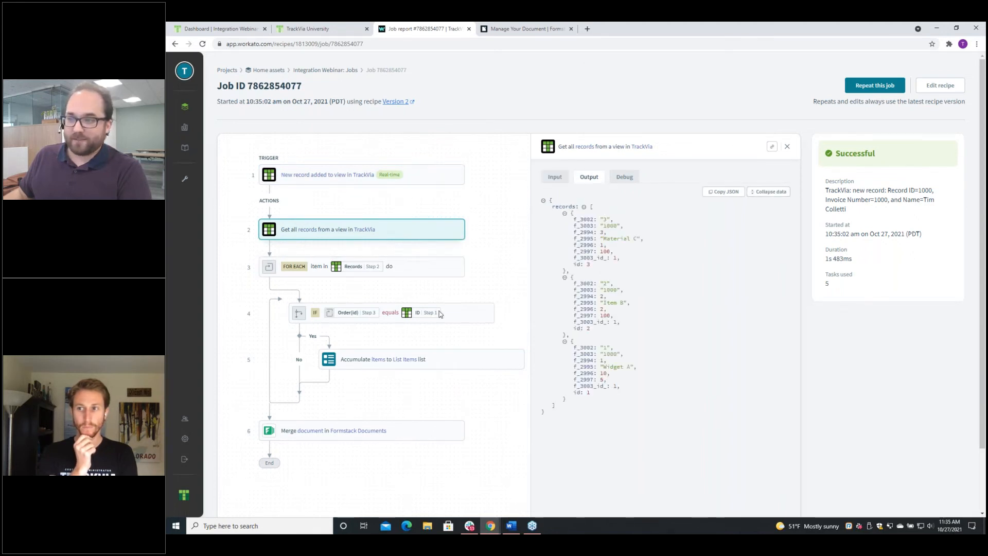
# - Check the FOR EACH loop's input and expand the input data of the Accumulate items step
pyautogui.click(416, 270)
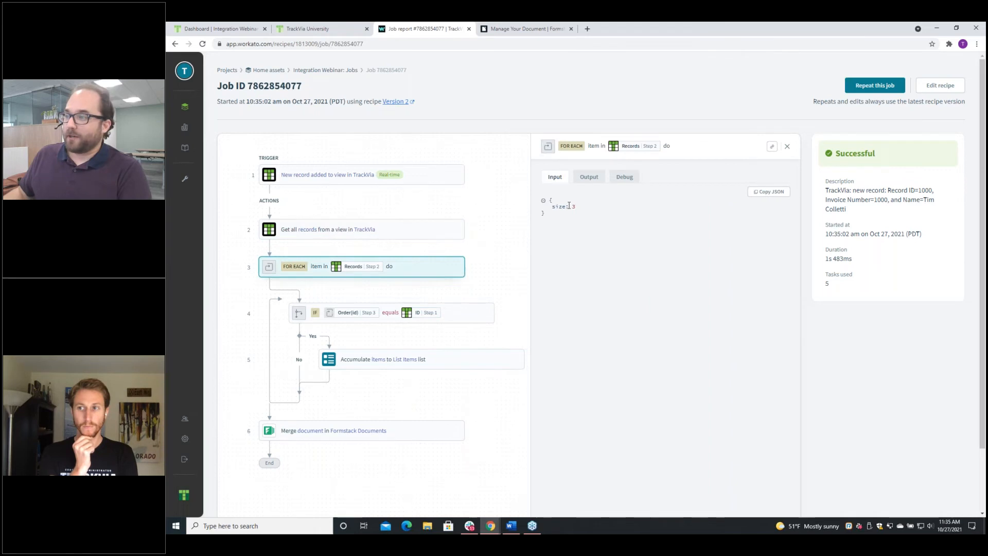
pyautogui.click(465, 364)
pyautogui.click(772, 192)
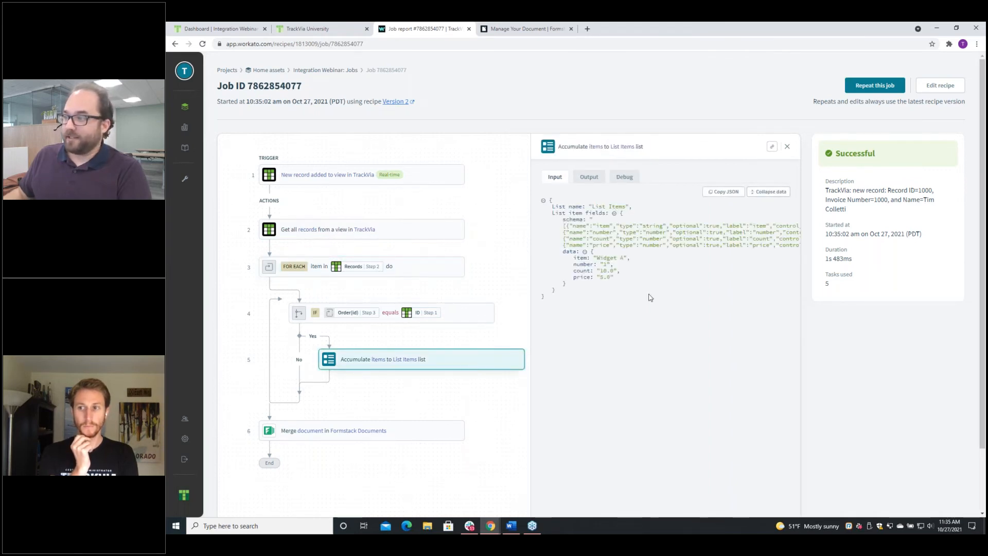
# - Expand the Merge document step's input and review its order lines and its contact and address fields
pyautogui.click(415, 441)
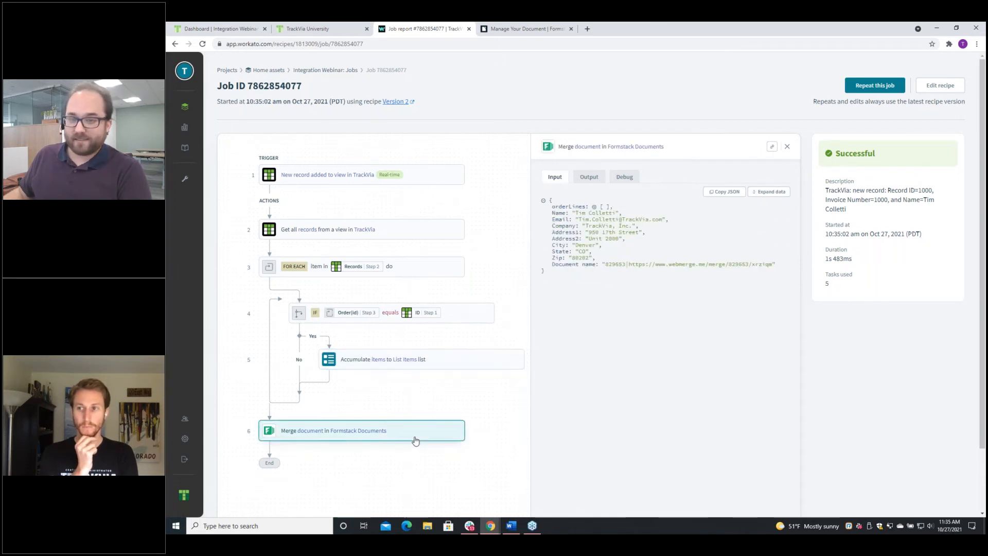
pyautogui.click(769, 192)
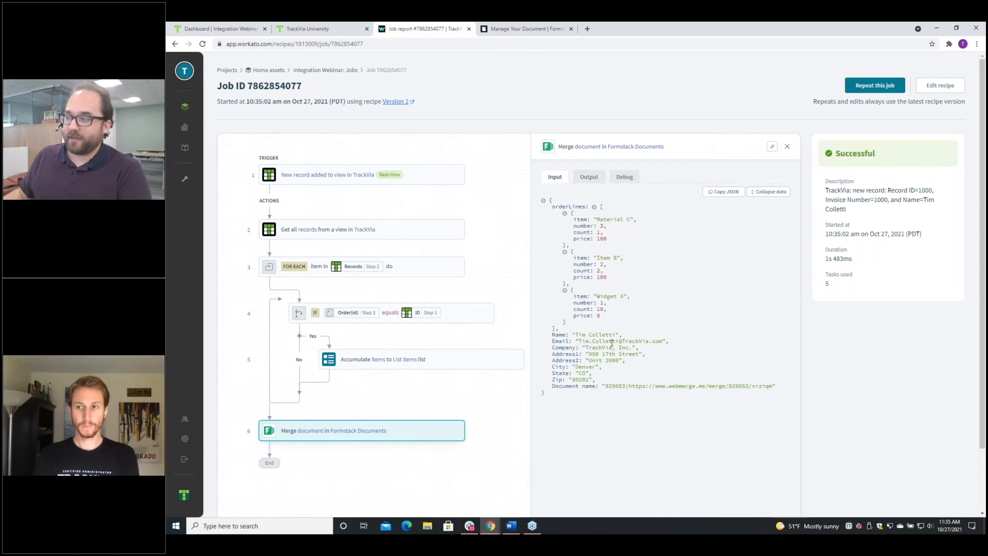
pyautogui.moveTo(563, 341); pyautogui.dragTo(603, 380)
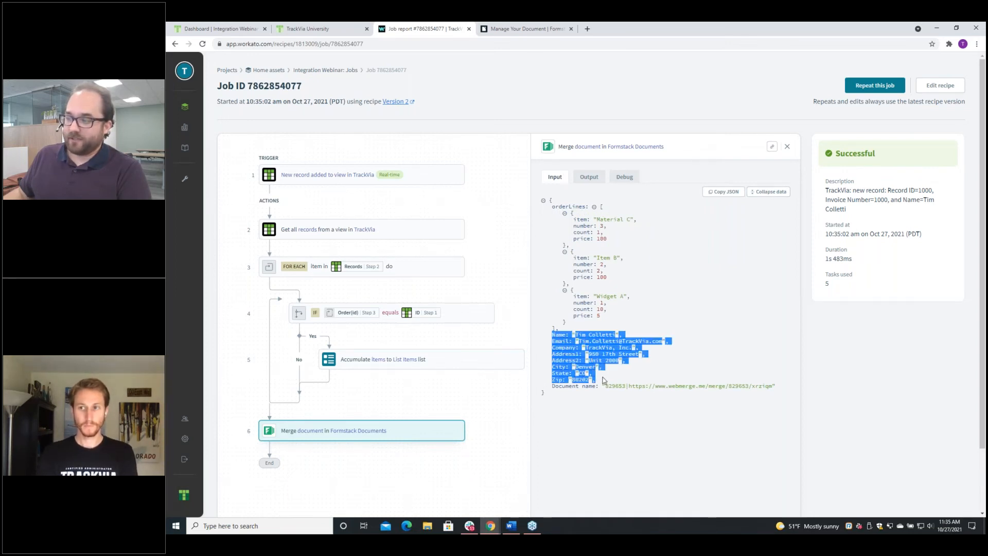
pyautogui.click(686, 306)
pyautogui.moveTo(610, 320); pyautogui.dragTo(567, 212)
pyautogui.click(709, 297)
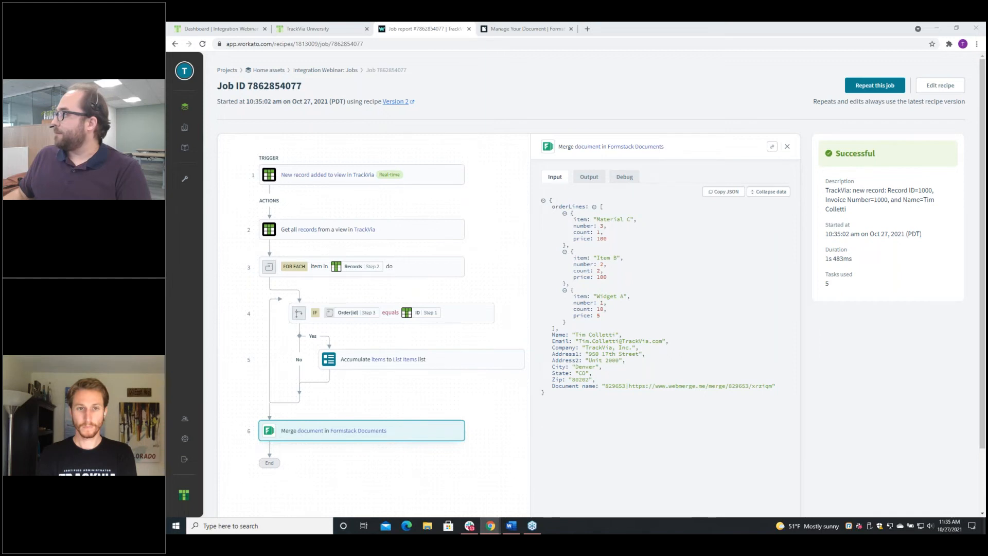
# - Open the e-mailed invoice PDF in a browser tab, check its customer details and line items, and return to the job report
pyautogui.moveTo(986, 102); pyautogui.dragTo(786, 44)
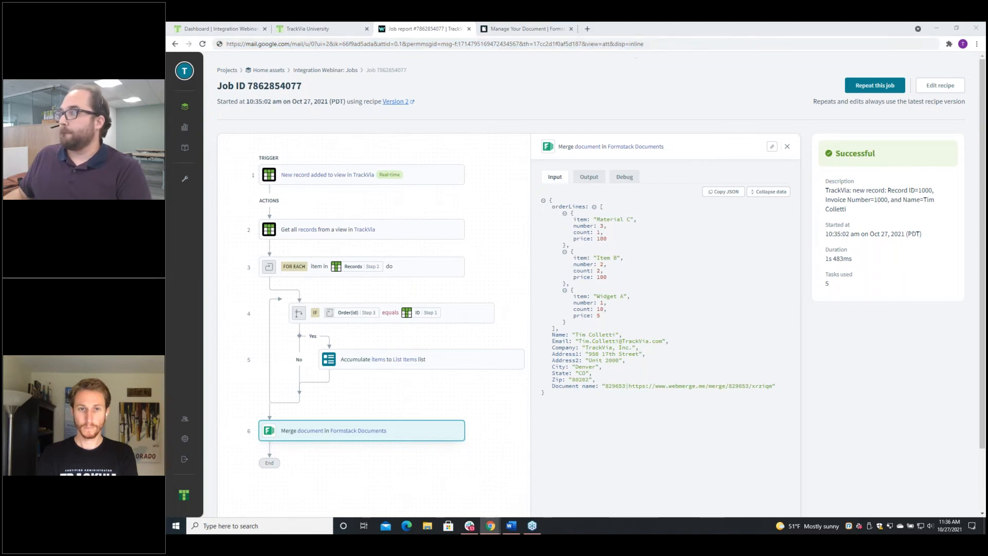
pyautogui.moveTo(986, 383); pyautogui.dragTo(888, 391)
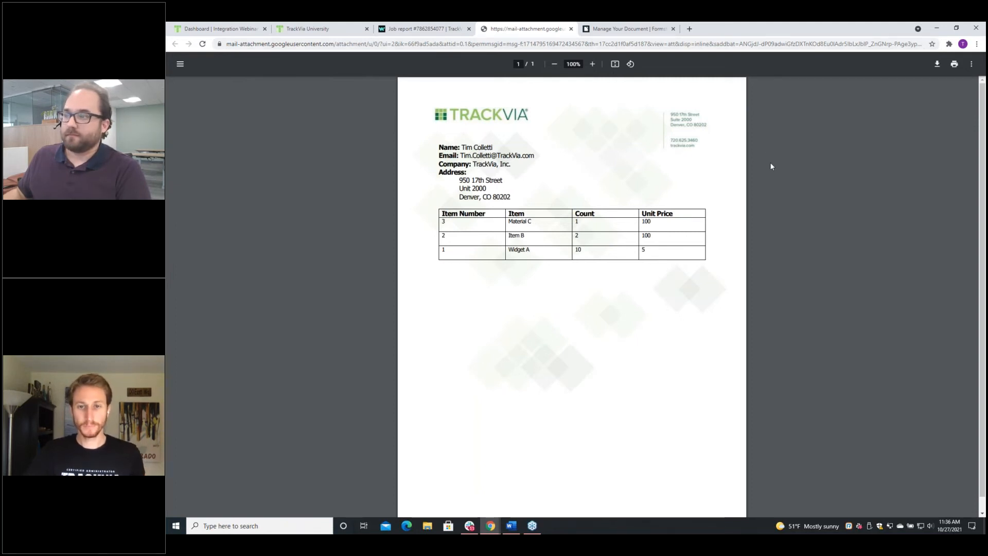
pyautogui.click(424, 29)
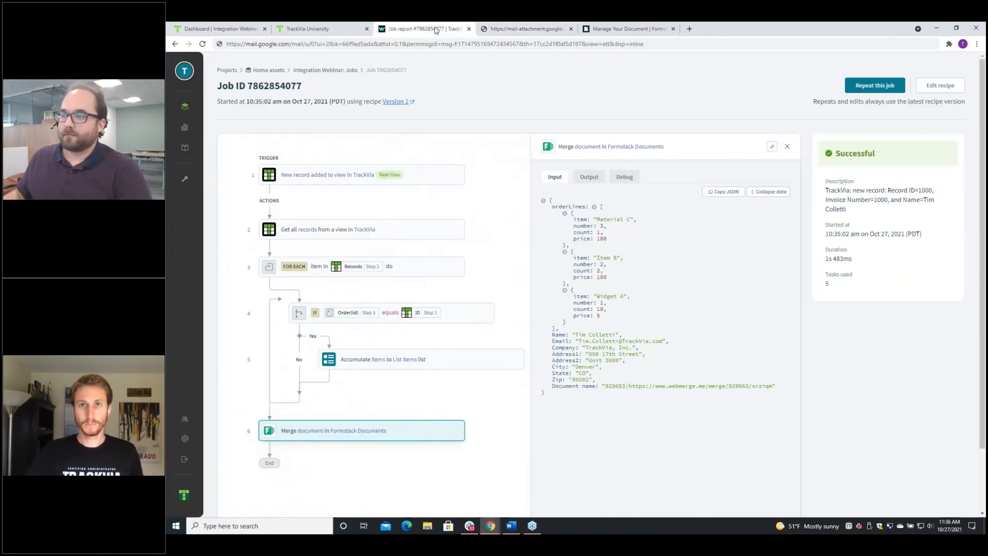
pyautogui.click(490, 430)
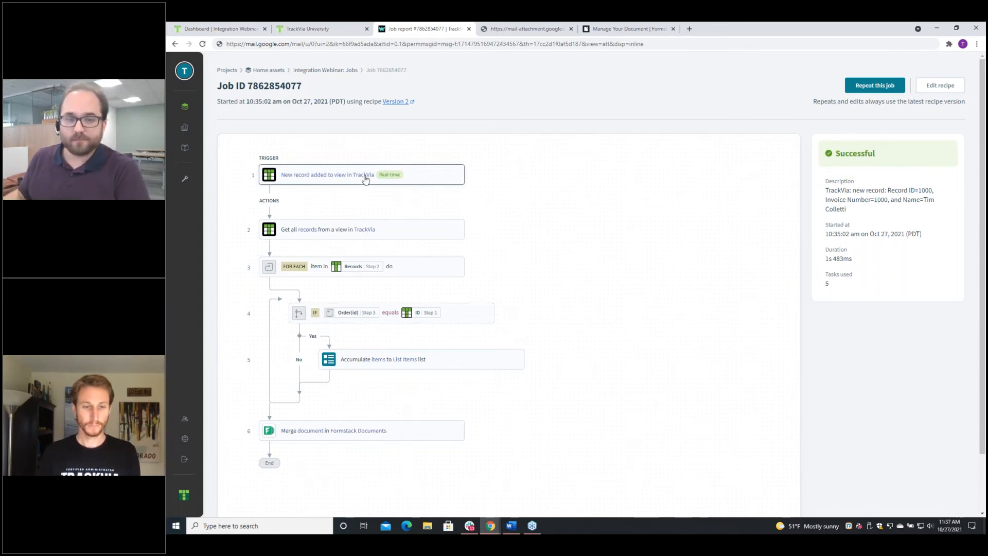
pyautogui.click(220, 26)
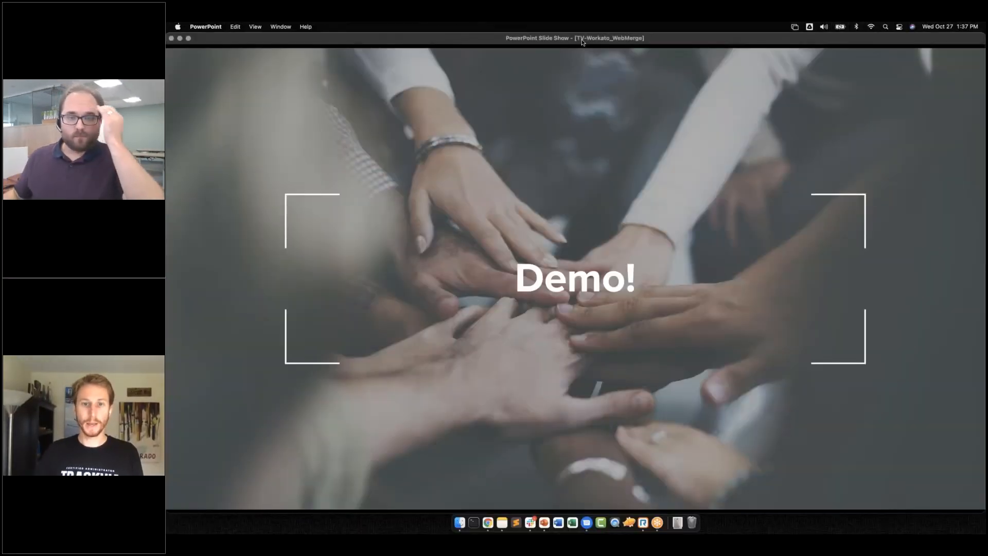
pyautogui.press('Right')
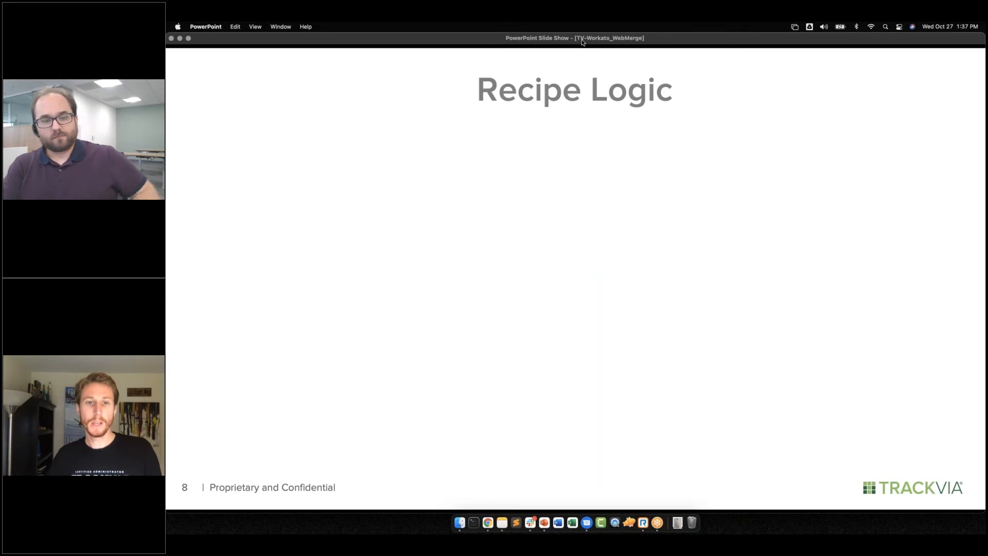
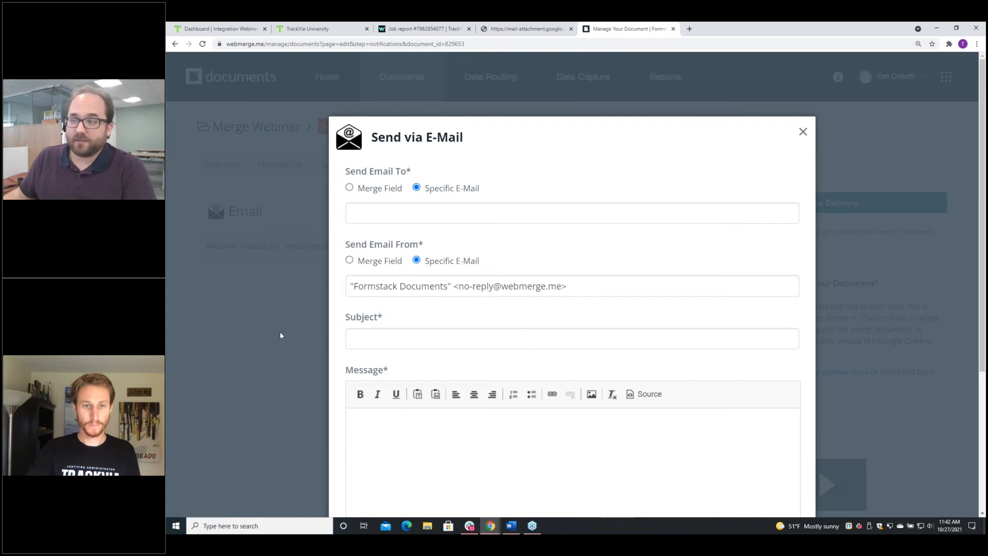
# - Close the blank delivery form, open the Webinar Invoice's existing Email delivery for editing and review the merge fields available for its message
pyautogui.click(280, 332)
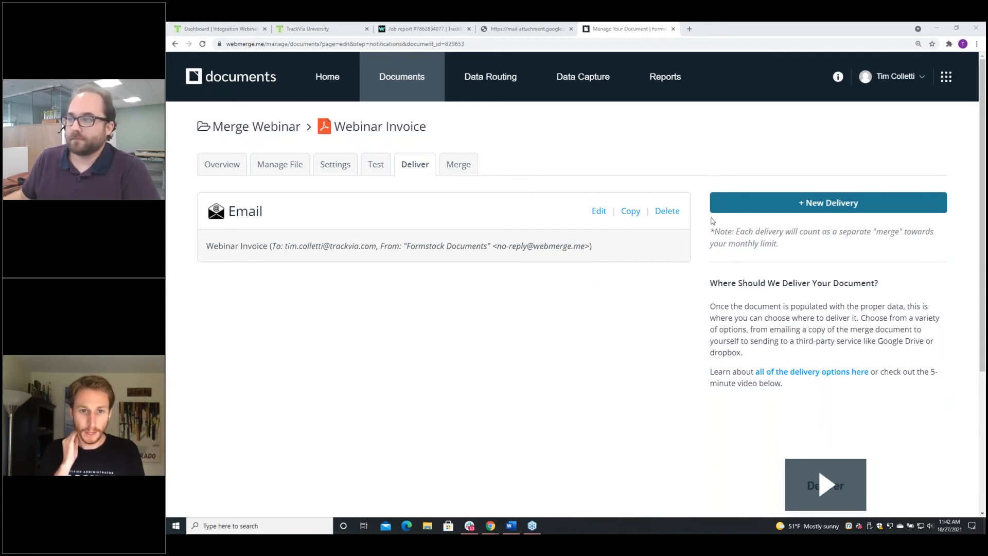
pyautogui.click(599, 211)
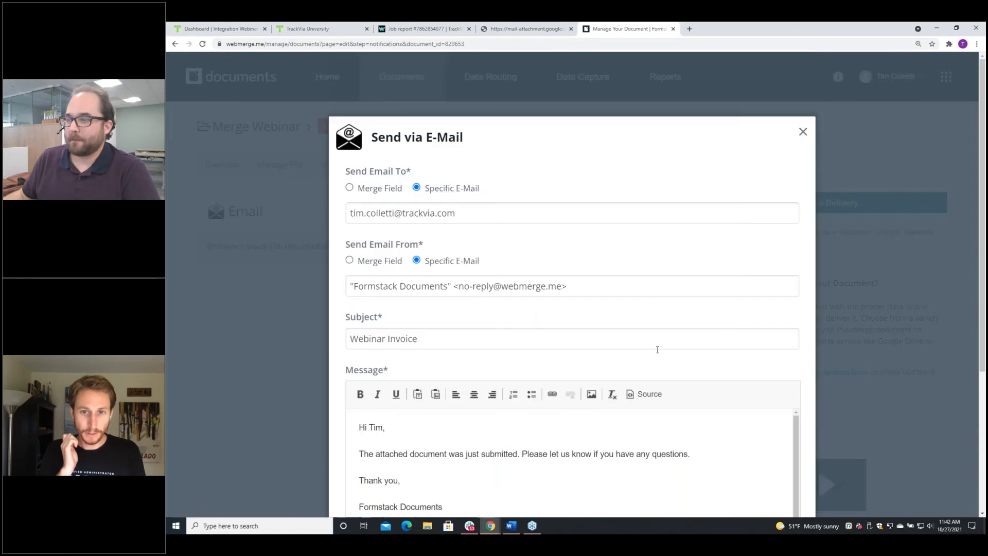
pyautogui.scroll(-1, 547, 282)
pyautogui.scroll(-2, 618, 361)
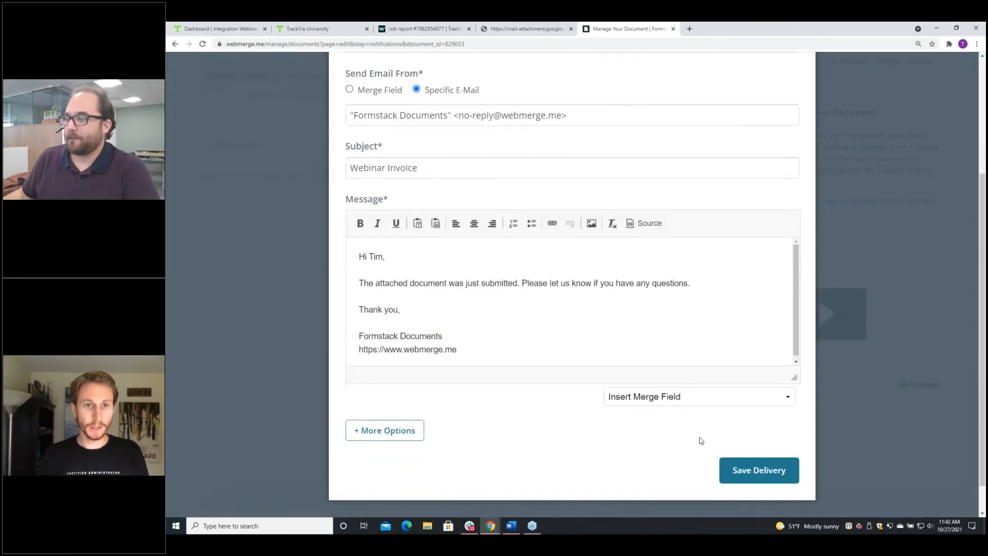
pyautogui.click(709, 399)
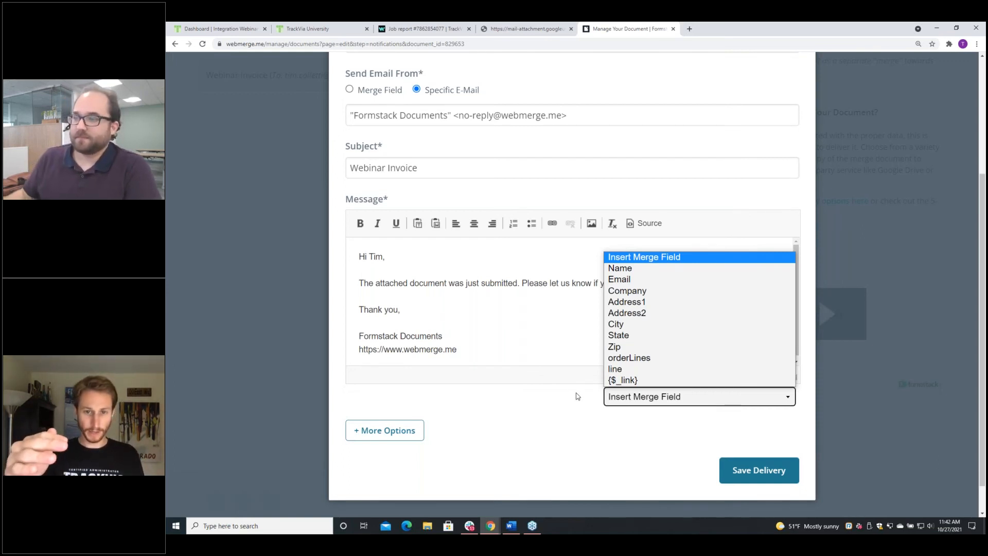
pyautogui.click(530, 398)
# - Try sending the Webinar Invoice's Email delivery from a merge field, using Email as the sender field
pyautogui.scroll(1, 529, 398)
pyautogui.scroll(3, 378, 226)
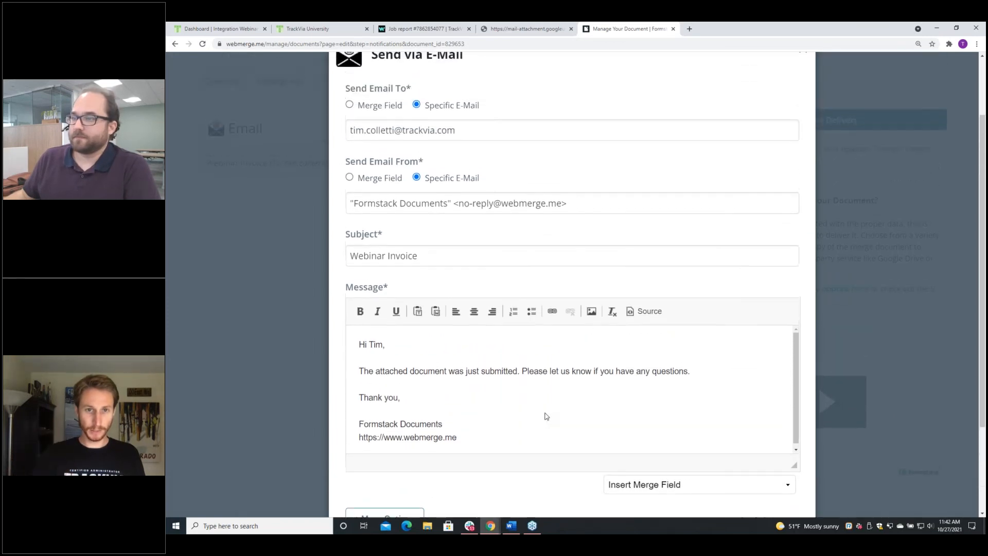
pyautogui.click(379, 218)
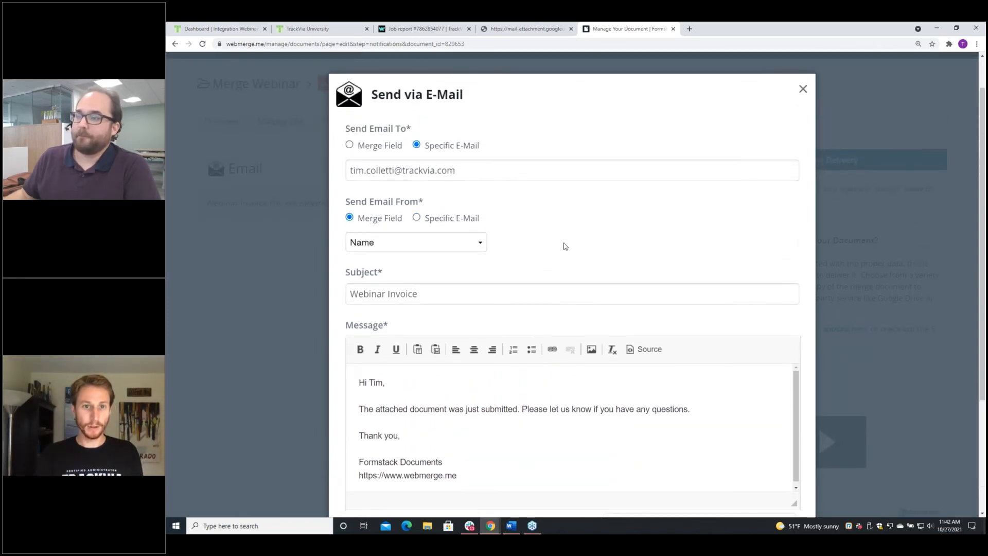
pyautogui.click(477, 244)
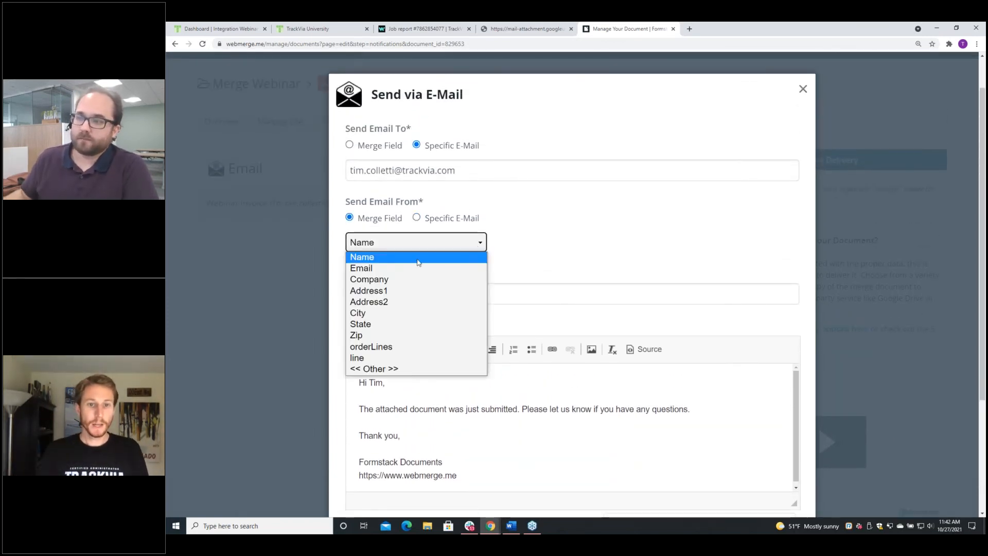
pyautogui.click(370, 268)
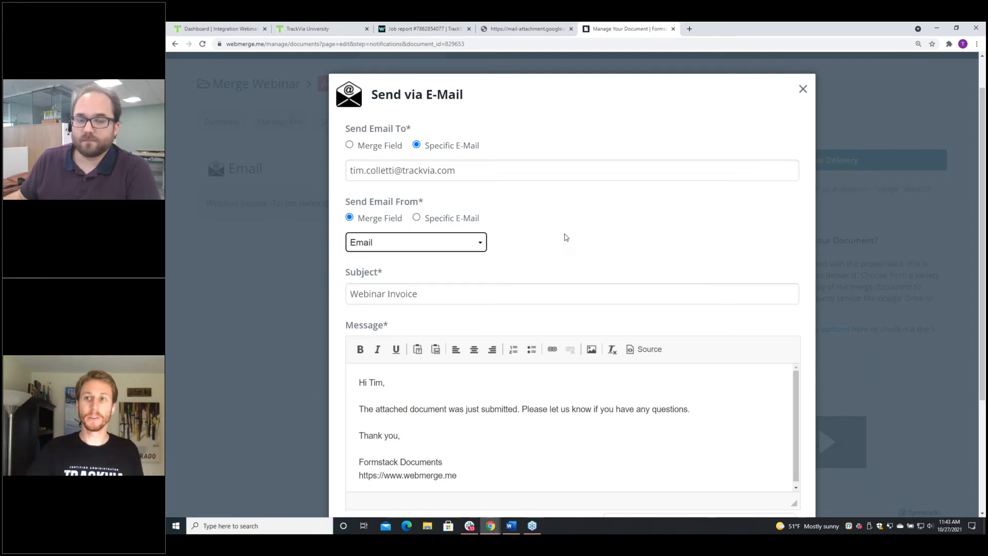
pyautogui.click(565, 236)
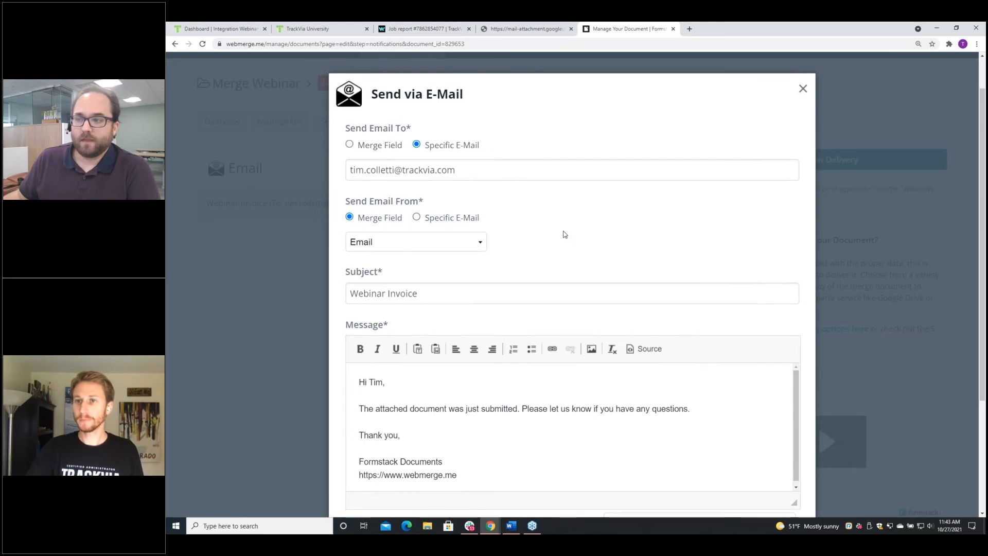
# - Review the merge fields available for the delivery's message and close the Send via E-Mail form without saving
pyautogui.scroll(-2, 565, 235)
pyautogui.click(700, 395)
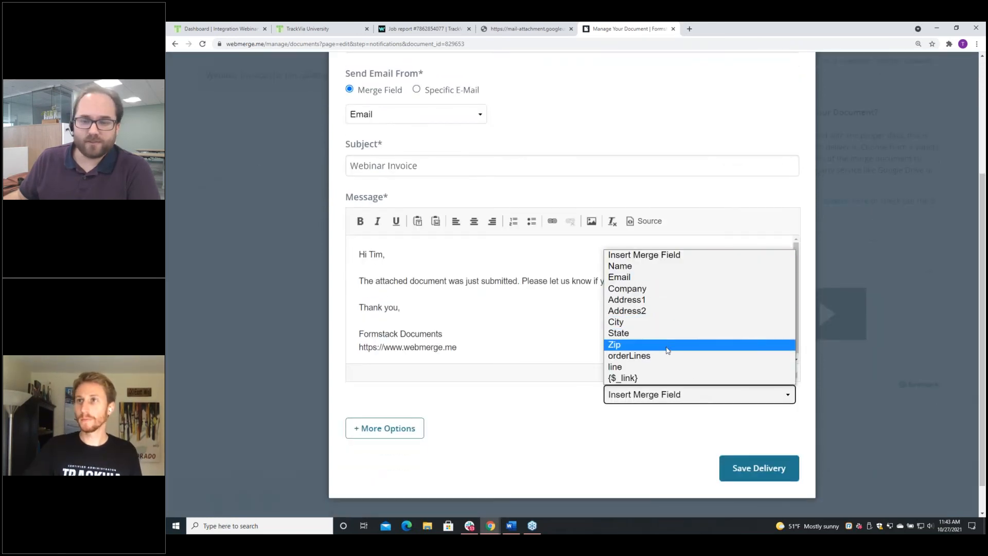
pyautogui.click(536, 315)
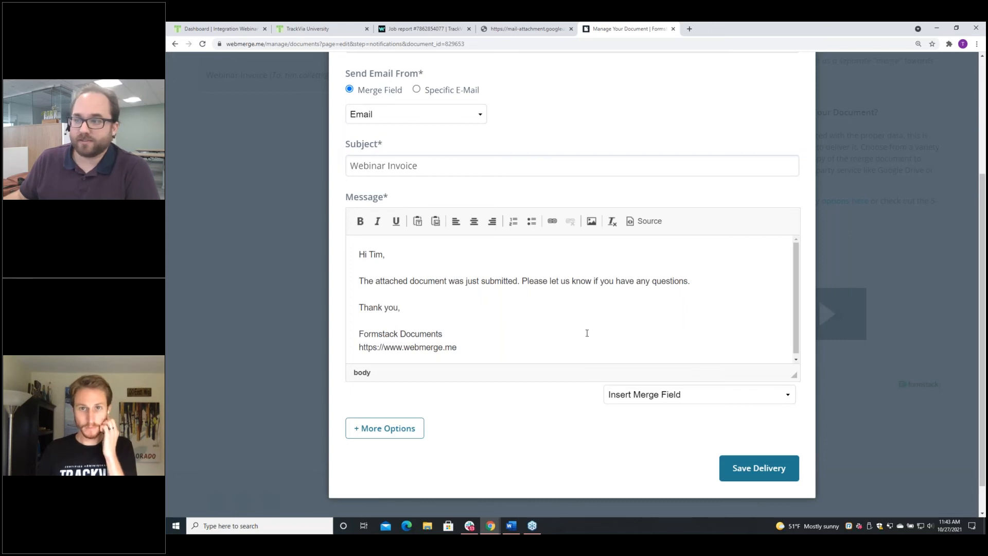
pyautogui.scroll(1, 547, 400)
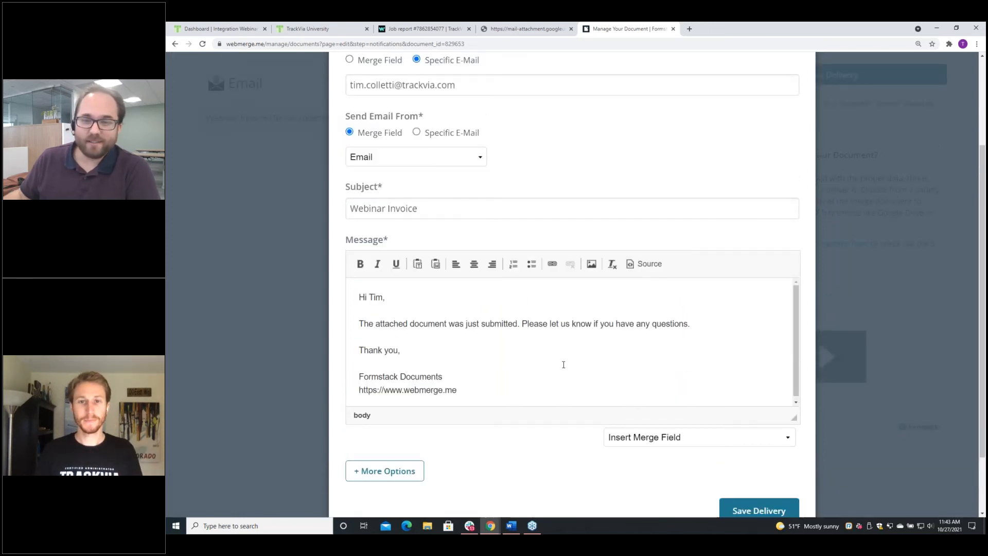
pyautogui.scroll(1, 561, 321)
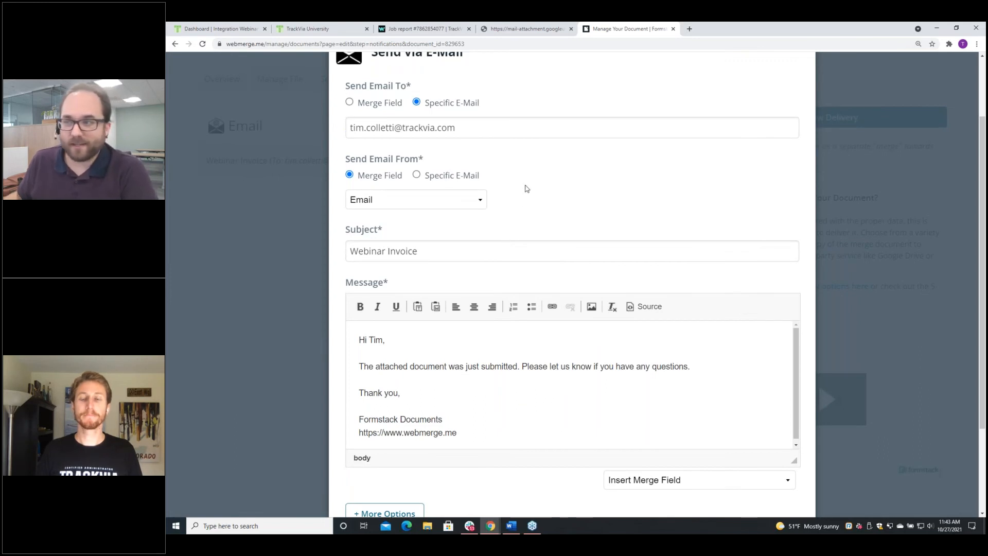
pyautogui.scroll(2, 535, 203)
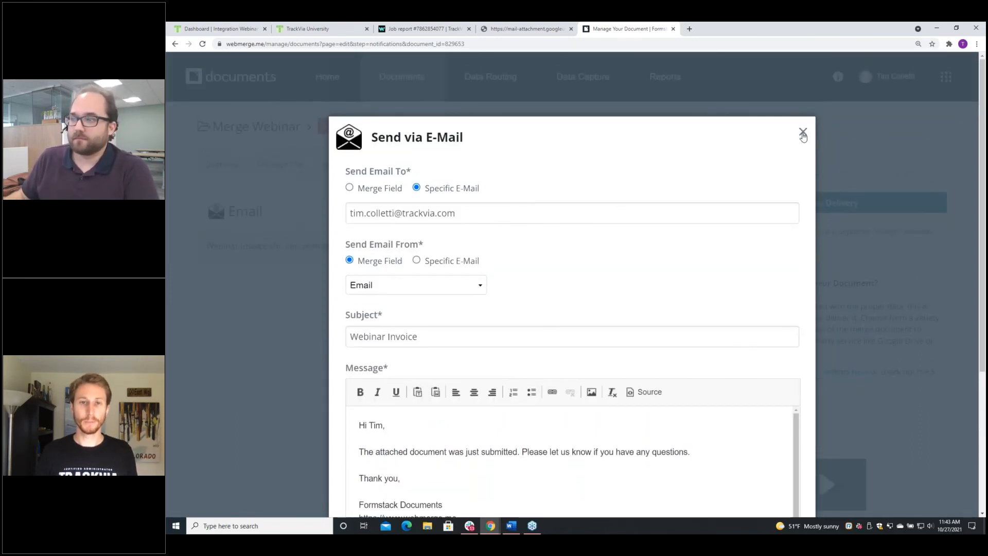
pyautogui.click(803, 133)
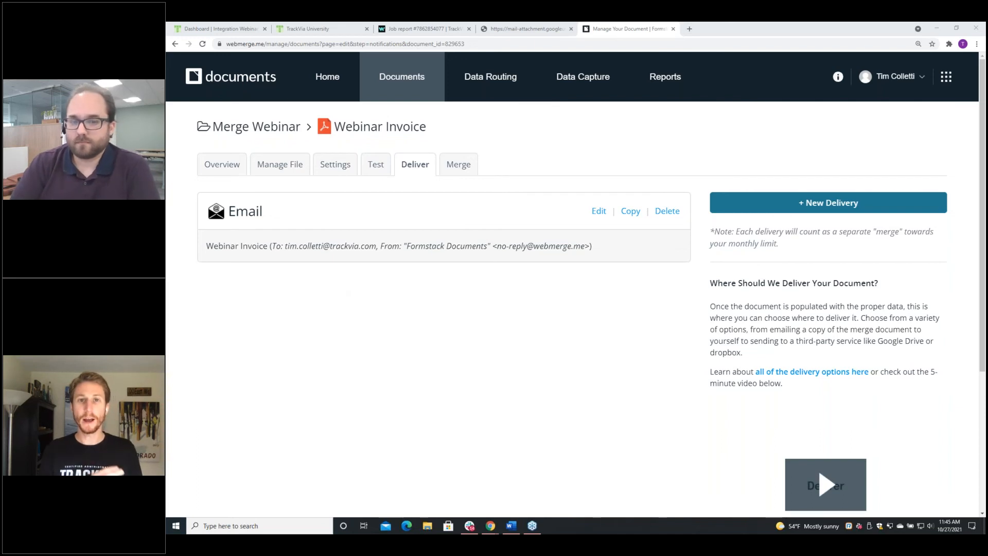
# - Switch to the Integration Webinar recipe, open it for editing and add a new action after the Merge document step
pyautogui.click(423, 29)
pyautogui.click(944, 89)
pyautogui.click(890, 139)
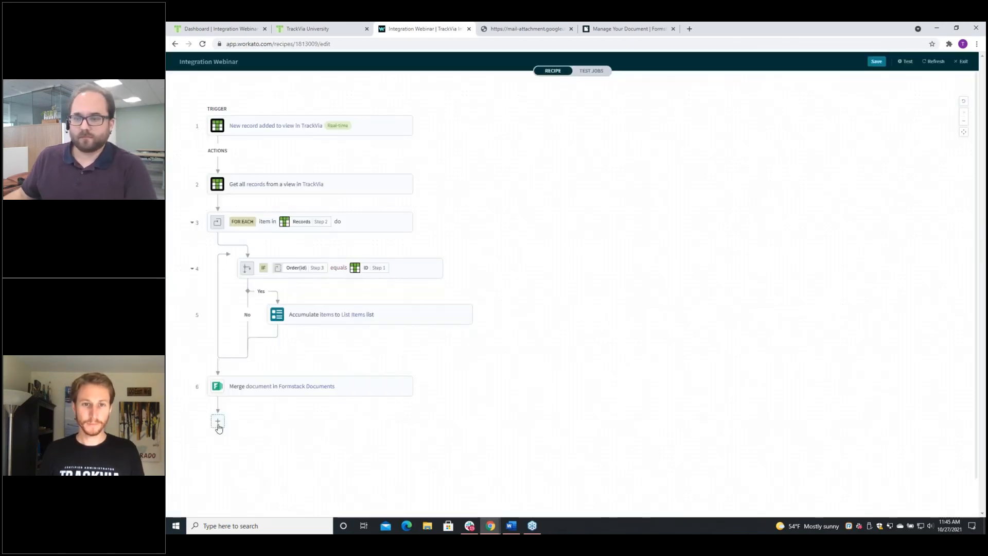
pyautogui.click(217, 419)
pyautogui.click(218, 440)
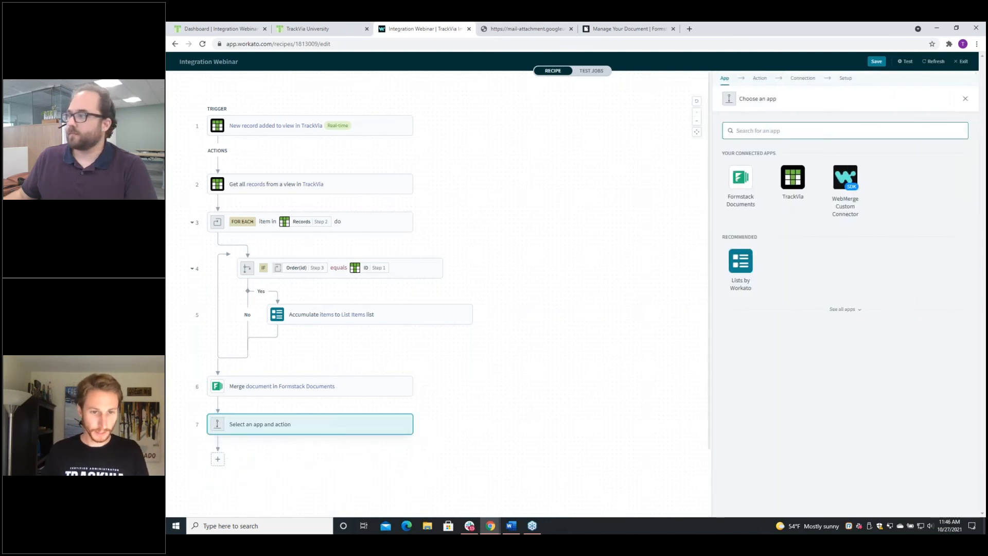
# - Search the apps for xls and for csv, and choose CSV by Workato for the new step 7
pyautogui.write('xls')
pyautogui.press('BackSpace')
pyautogui.press('BackSpace')
pyautogui.press('BackSpace')
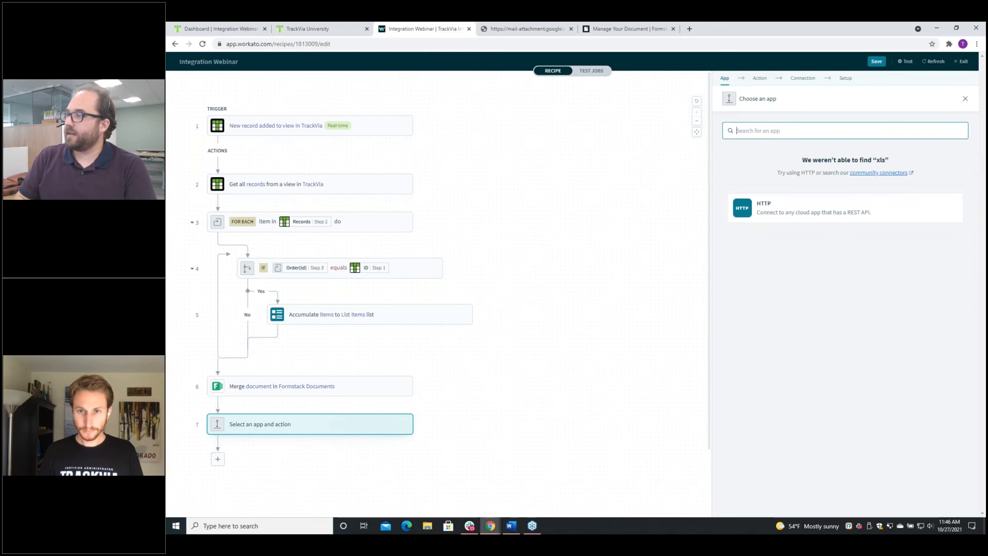
pyautogui.write('csv')
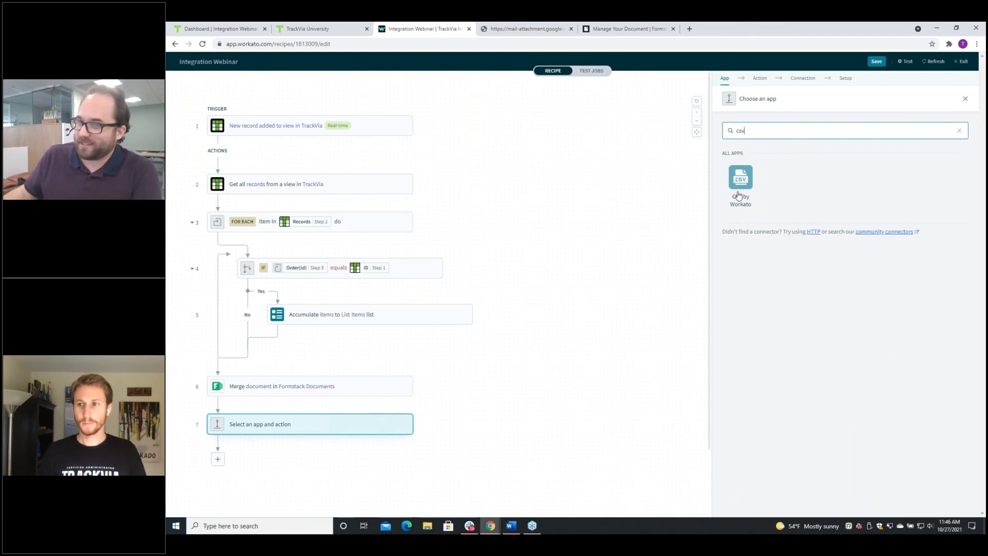
pyautogui.click(738, 195)
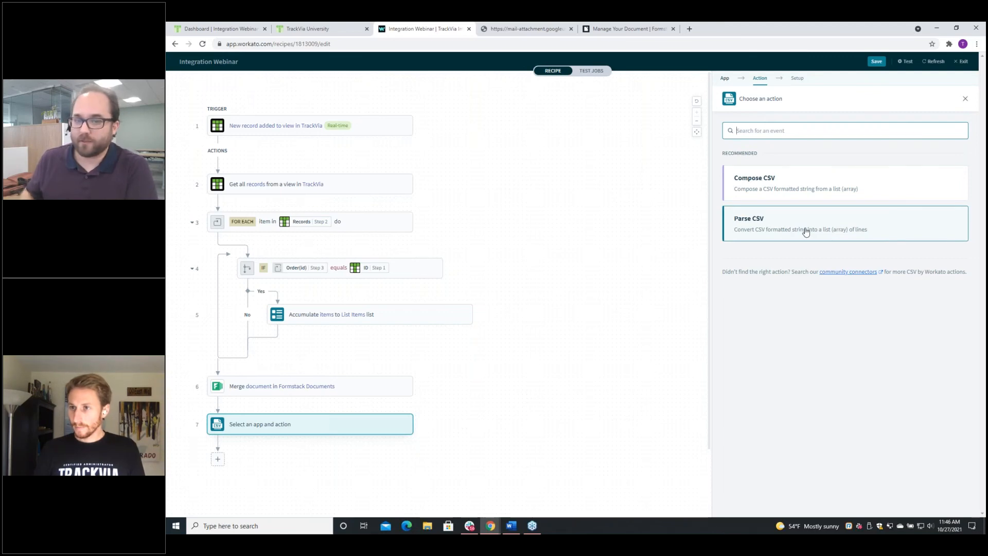
# - Check the Webinar Invoice's delivery page in Formstack Documents and return to the recipe's CSV action choices
pyautogui.click(600, 30)
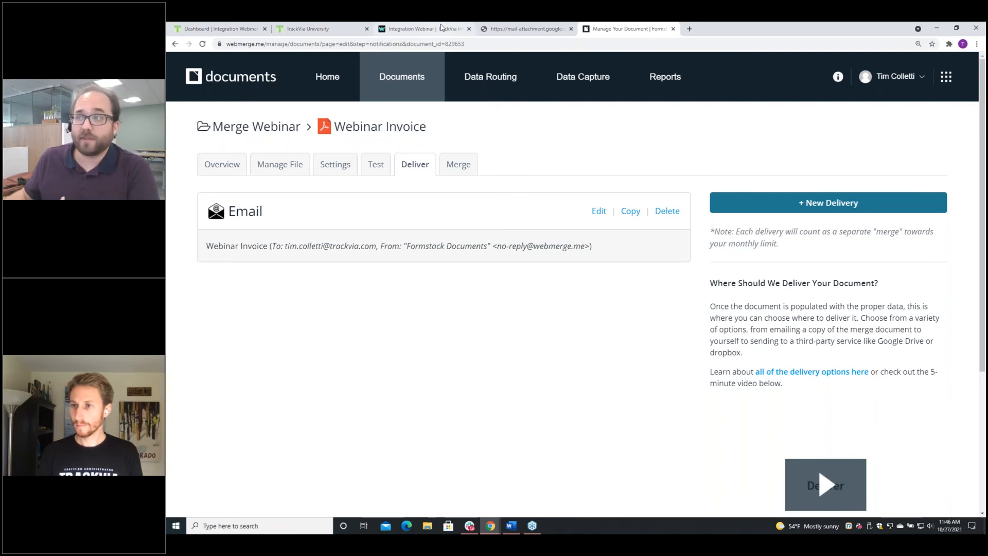
pyautogui.click(414, 29)
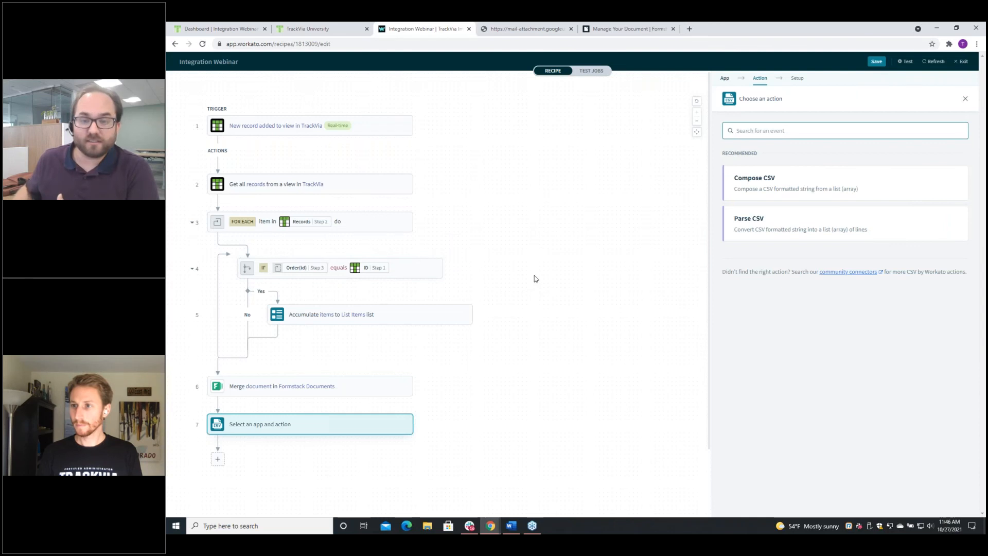